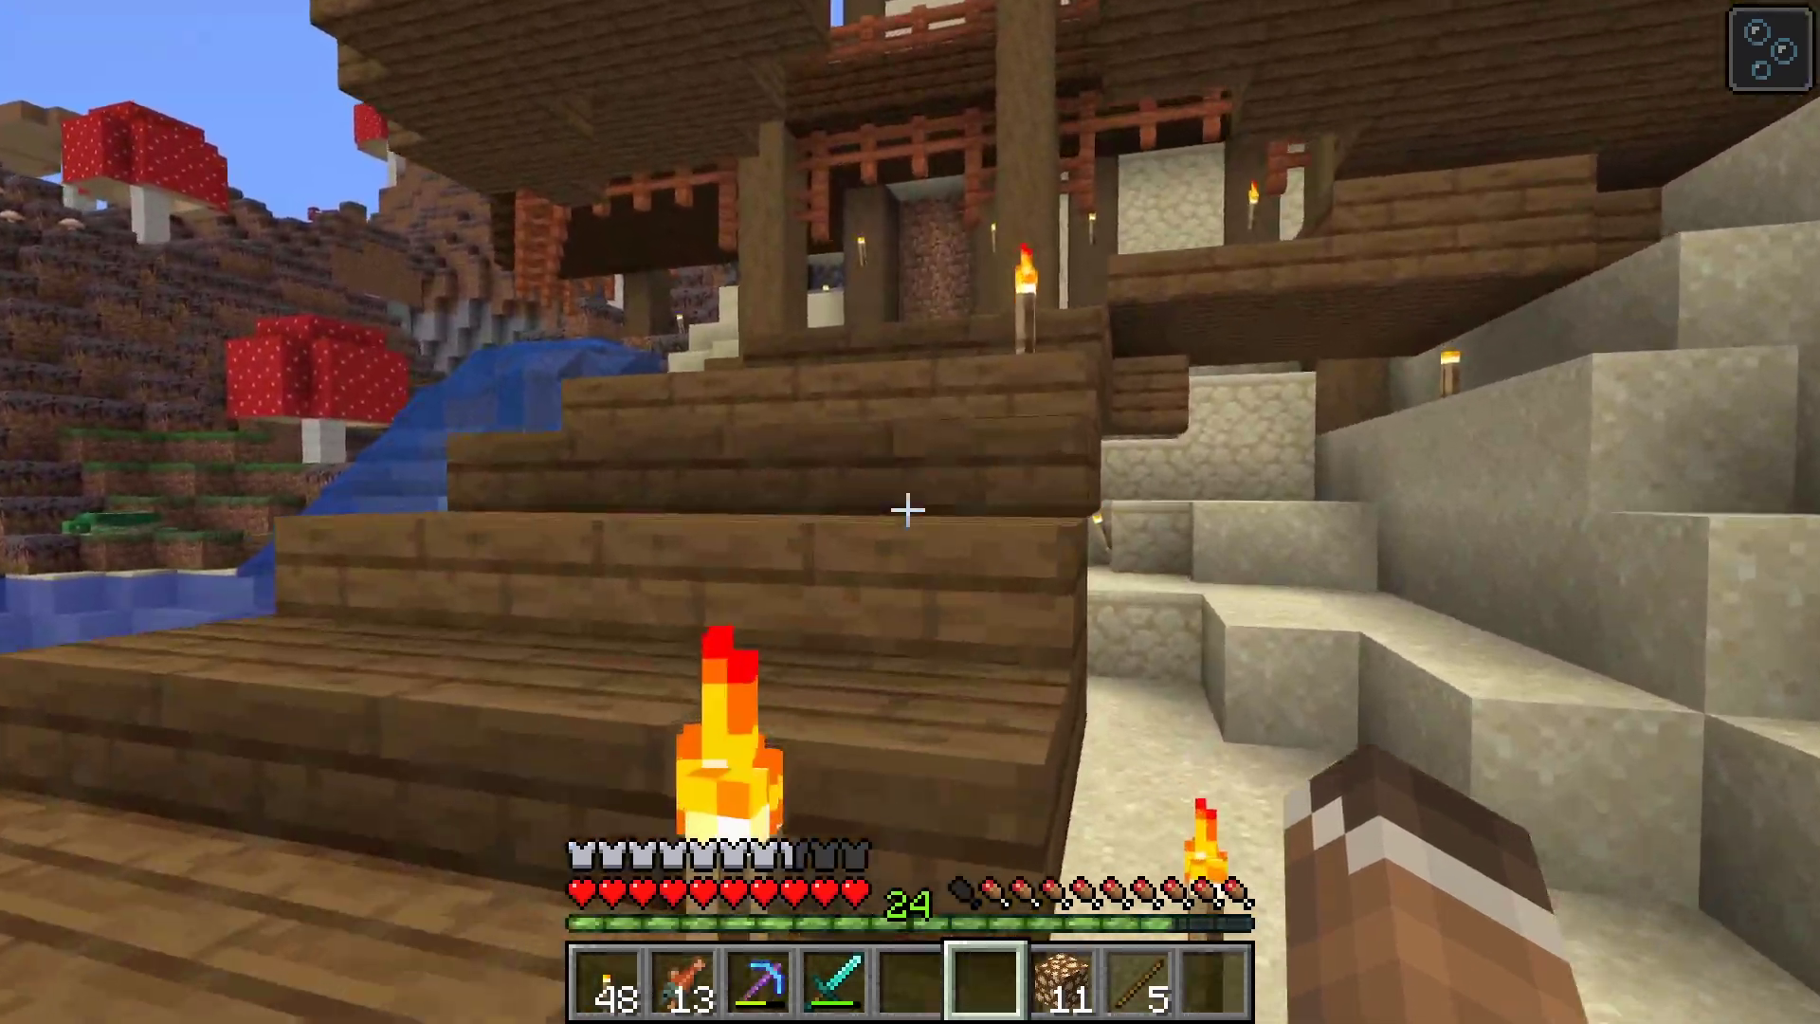
Walk forward along the bridge and climb the stairs toward the hillside
key(w)
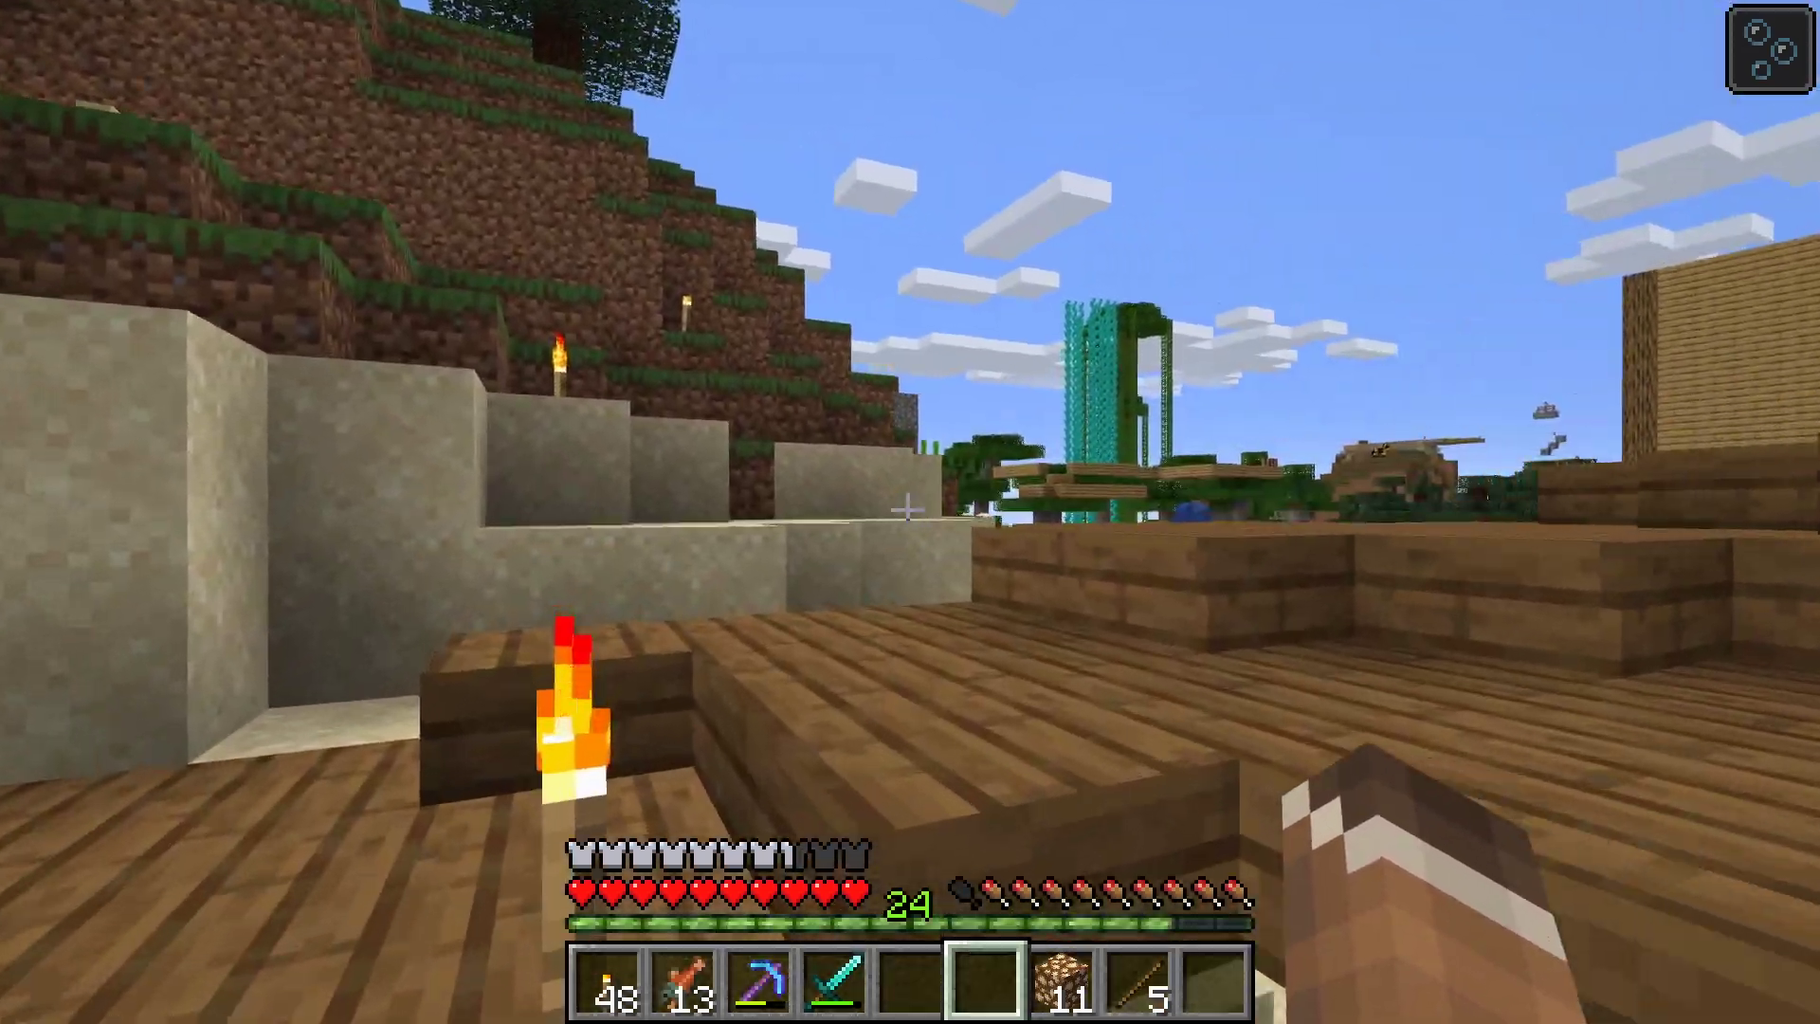
key(w)
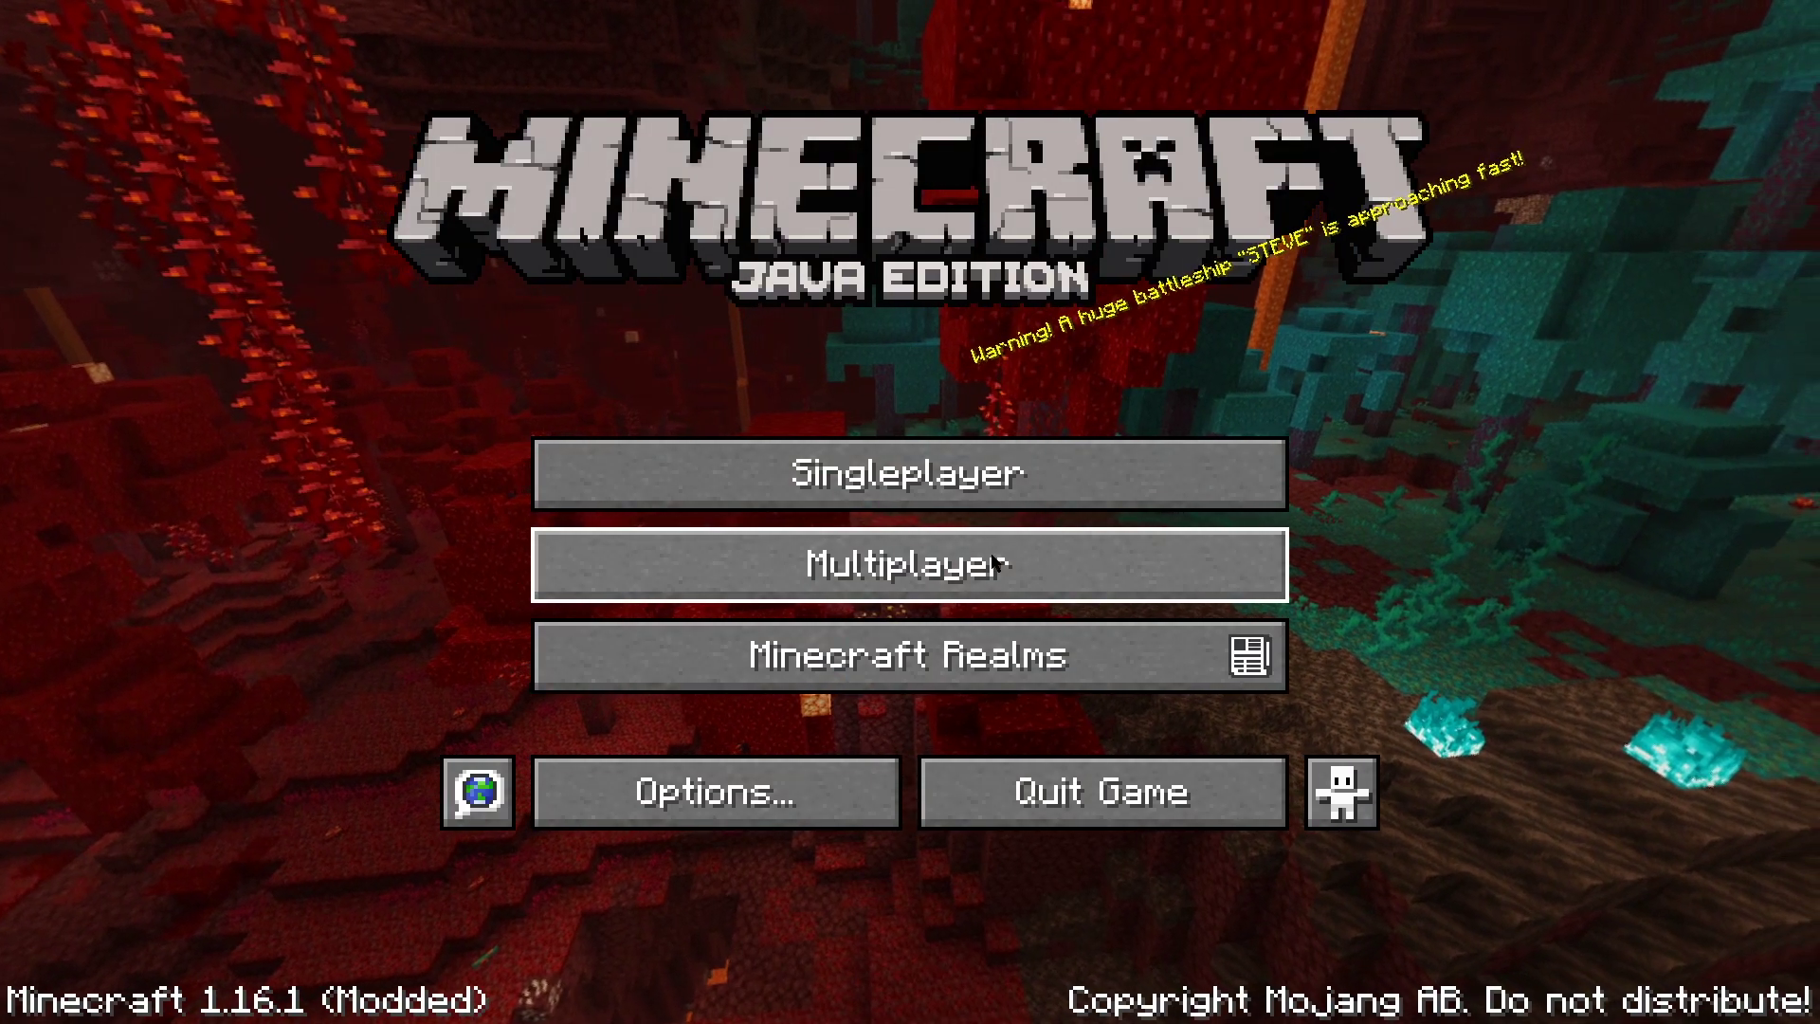
Refresh the multiplayer server list to view server MOTDs, then Google 'mctools'
click(996, 563)
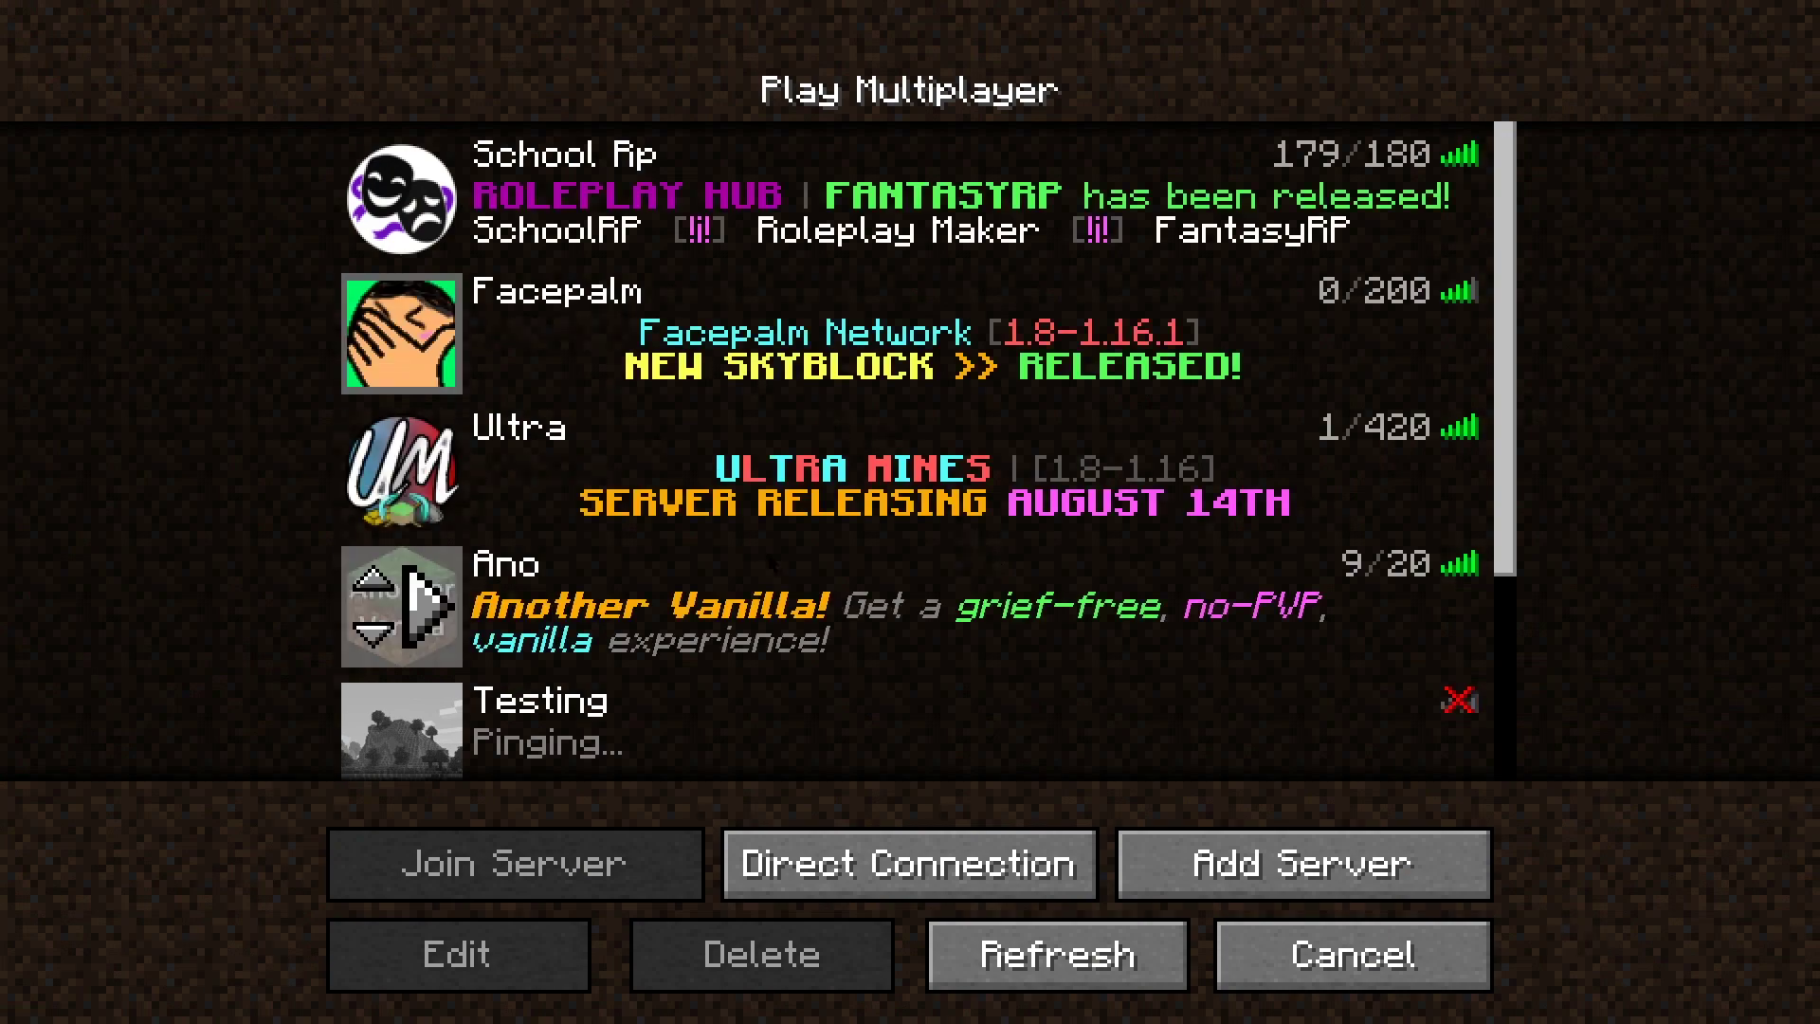
click(1003, 944)
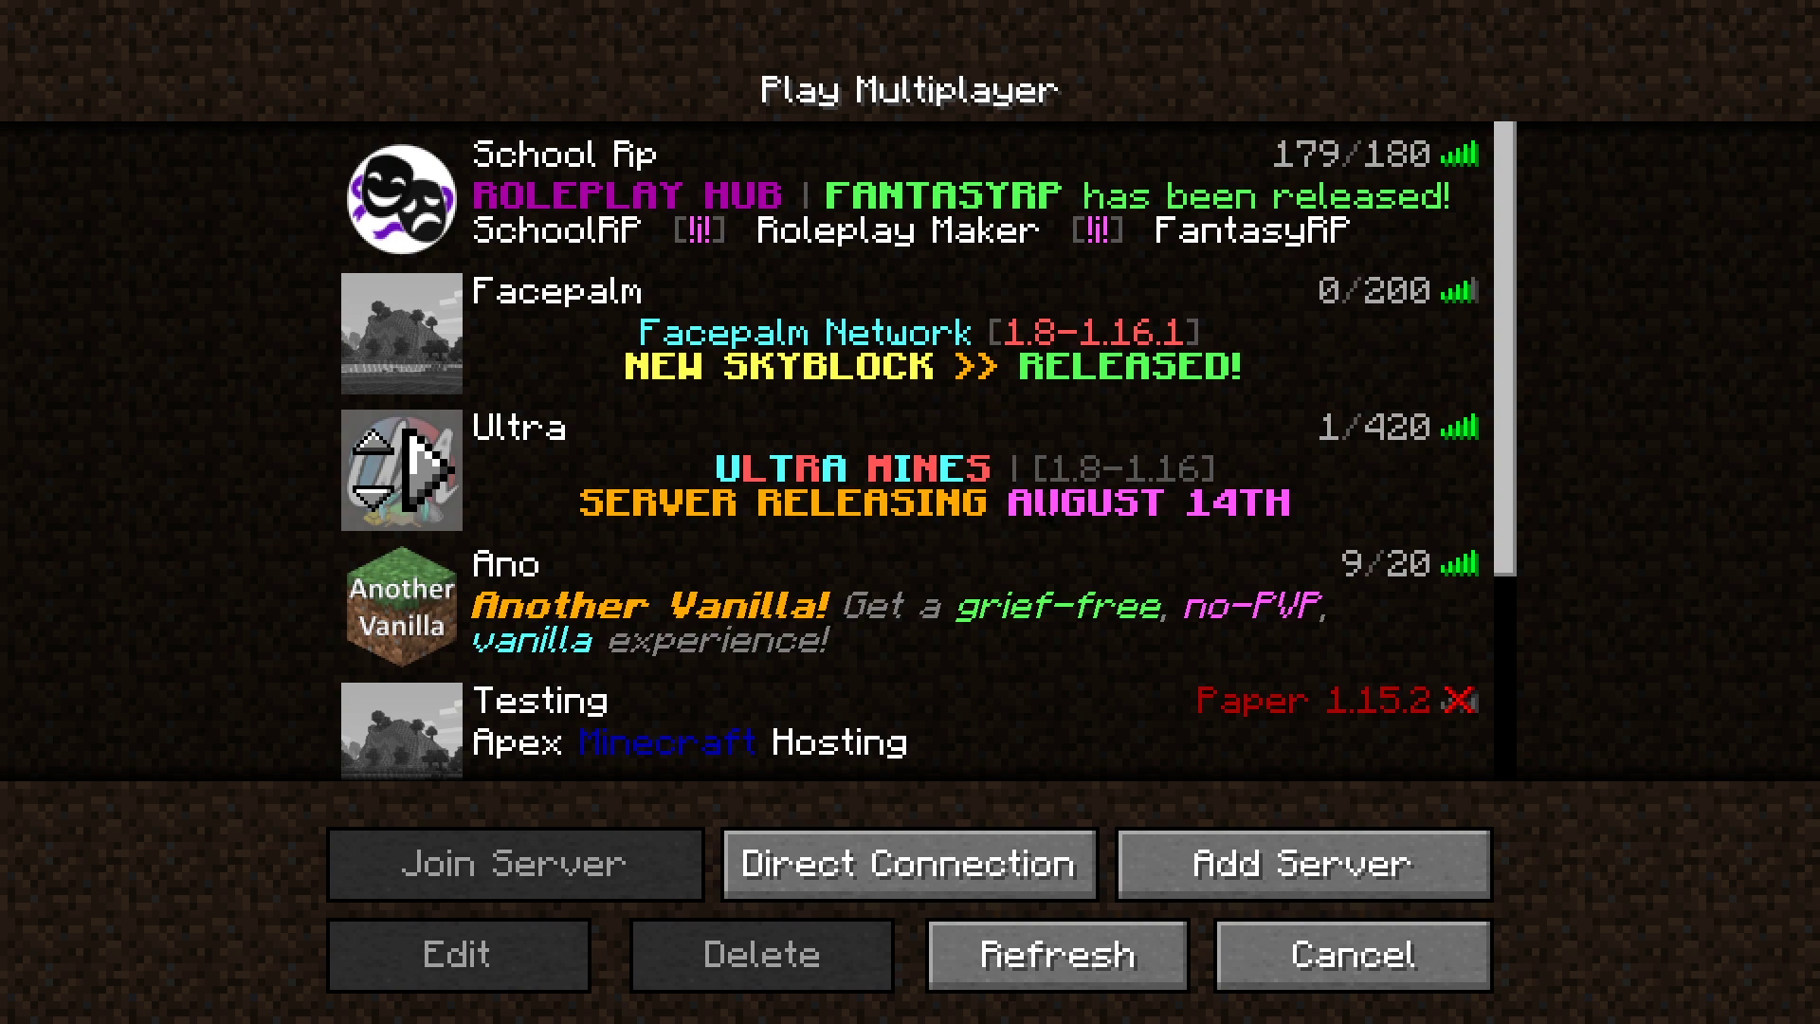
scroll(402, 470, down, 2)
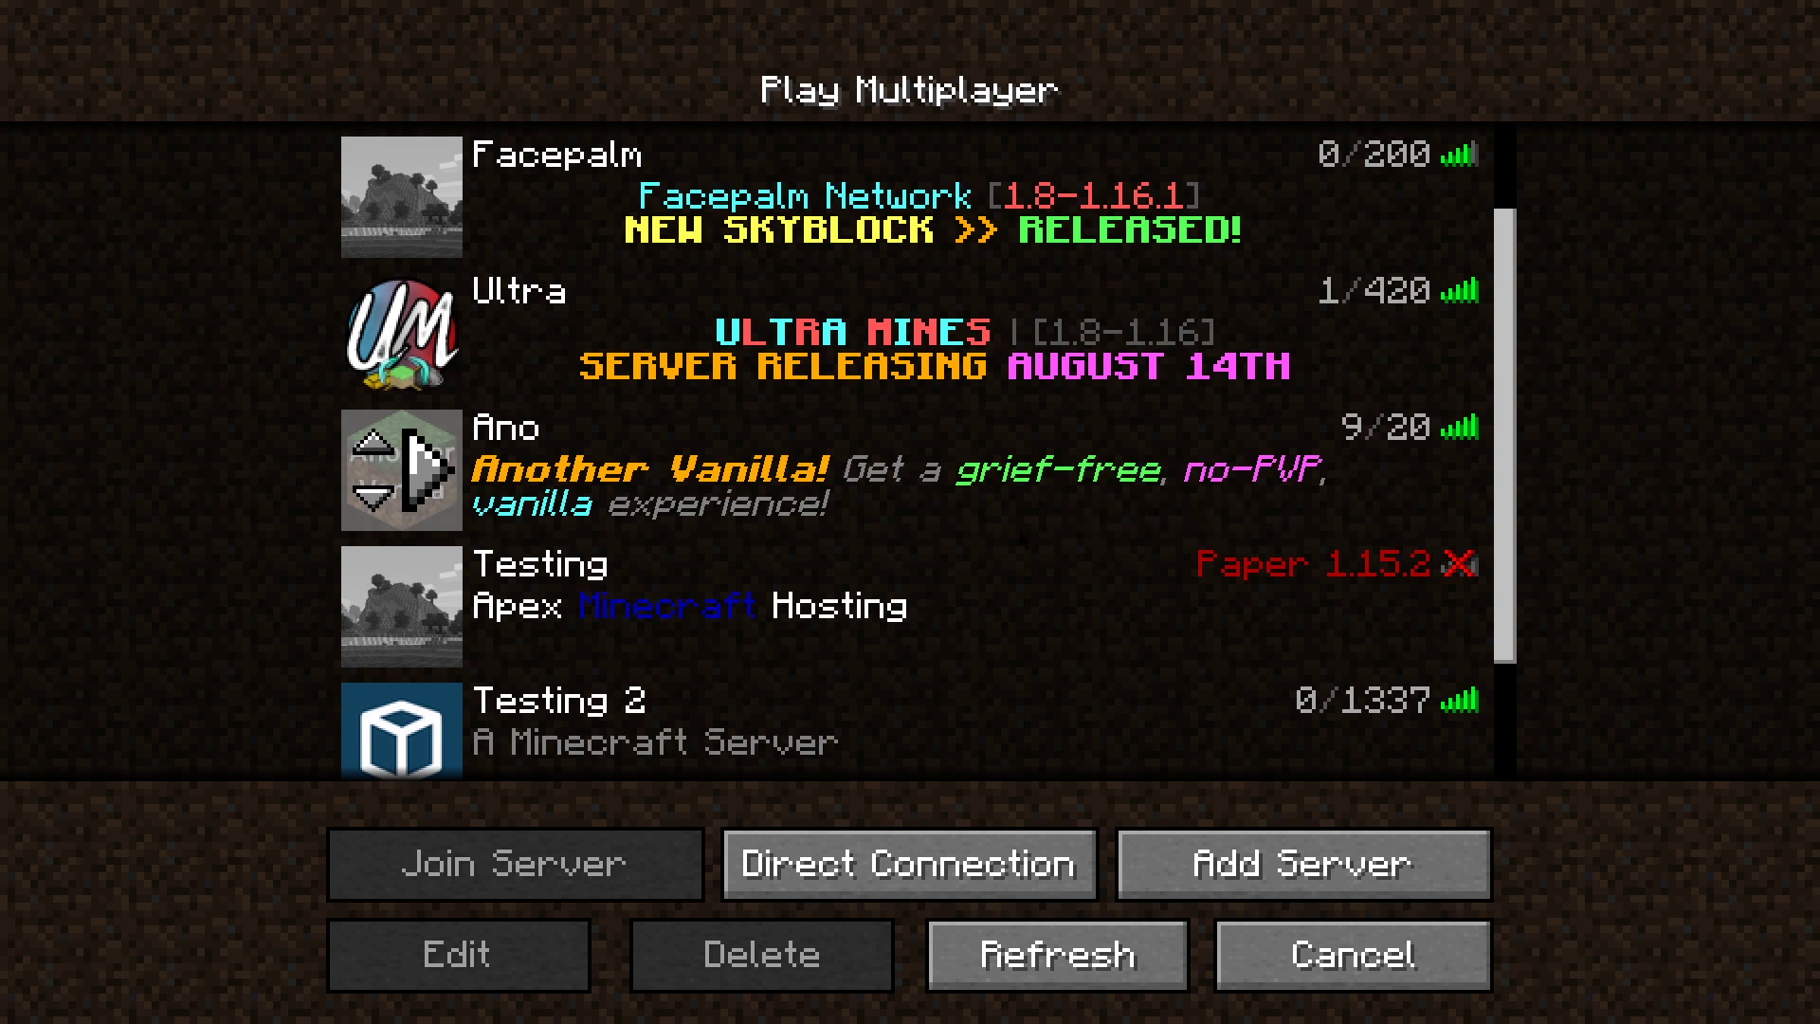
scroll(548, 618, down, 2)
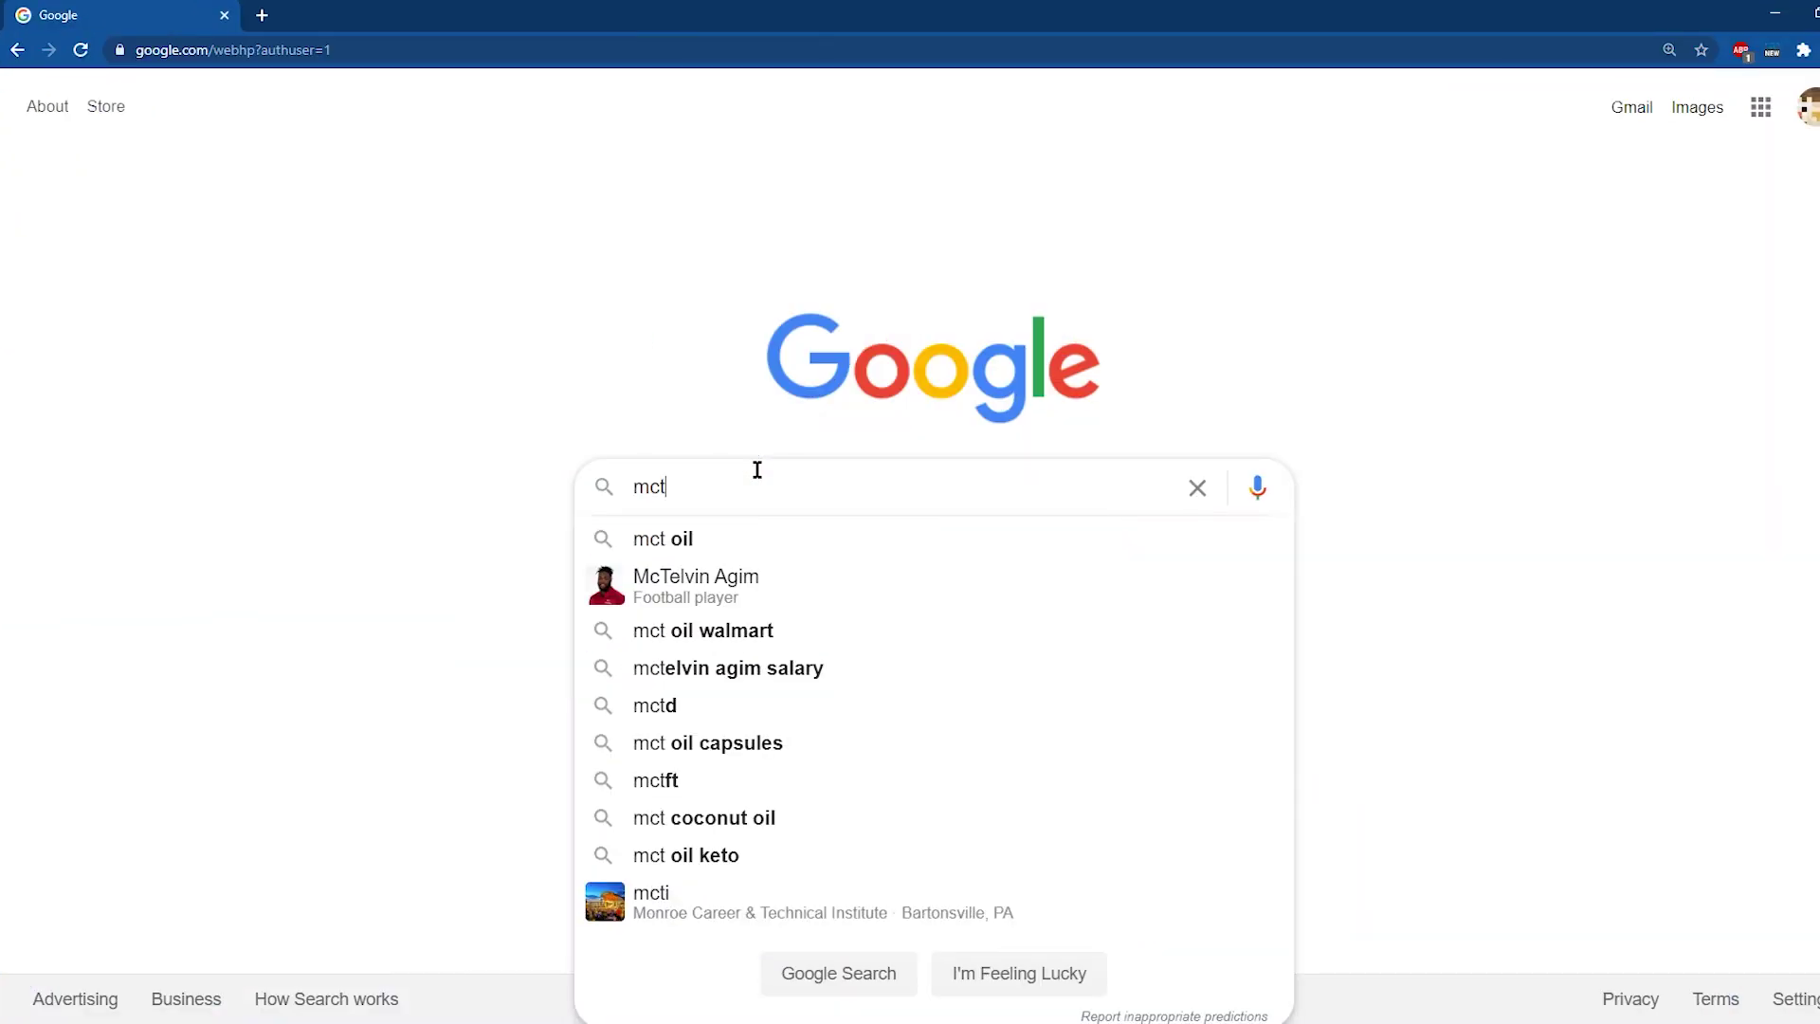
text(ools)
key(Return)
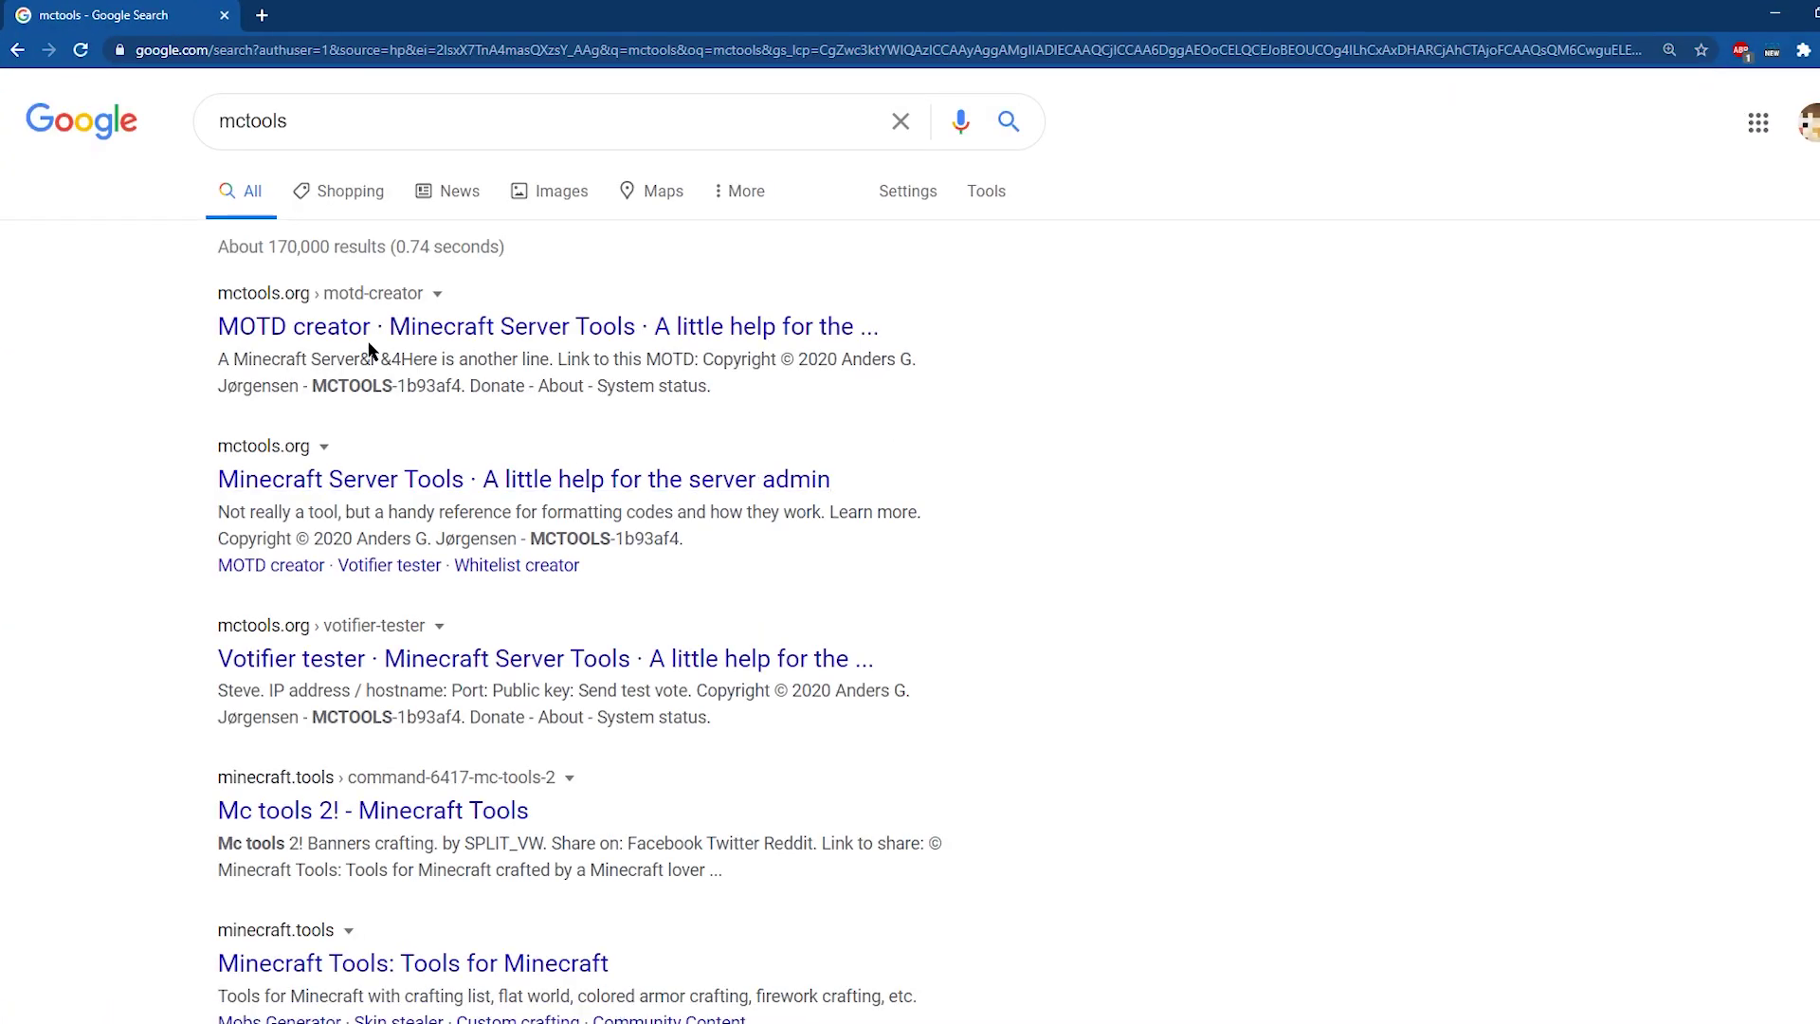
In the MCTools MOTD creator, color line one dark red (&4) and line two dark aqua
click(325, 334)
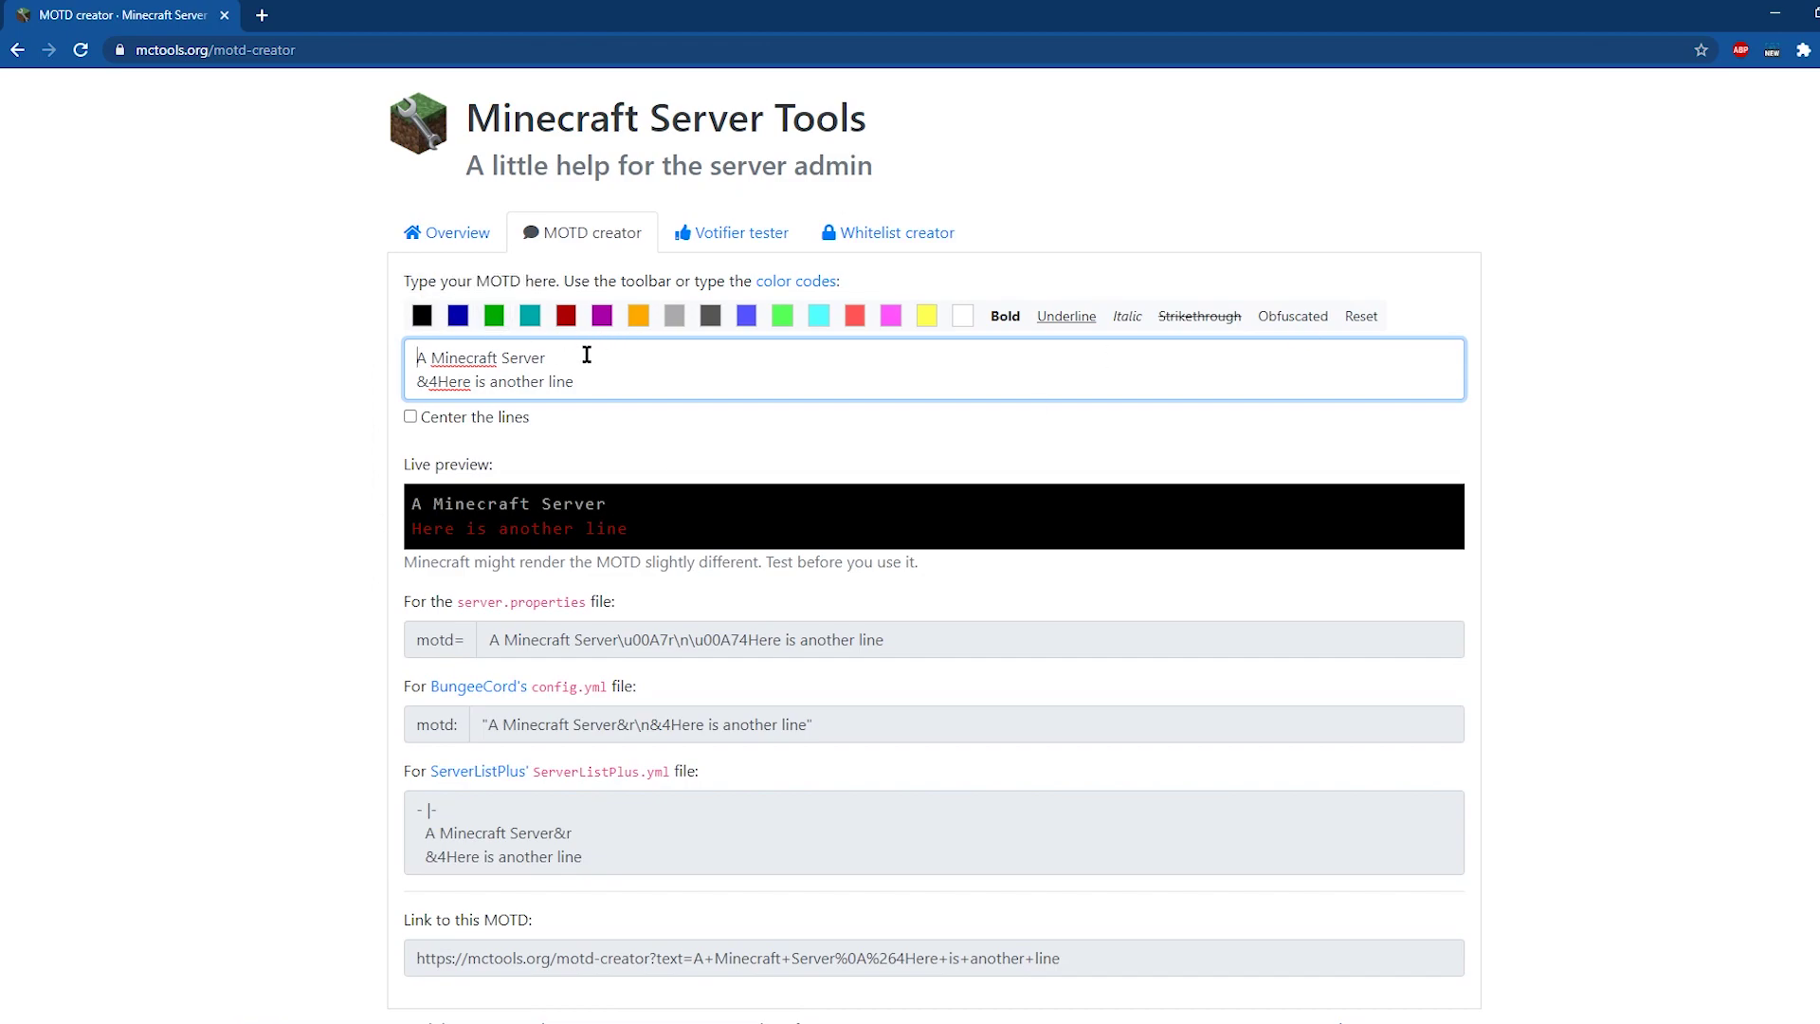
text(&4)
drag(603, 377, 489, 398)
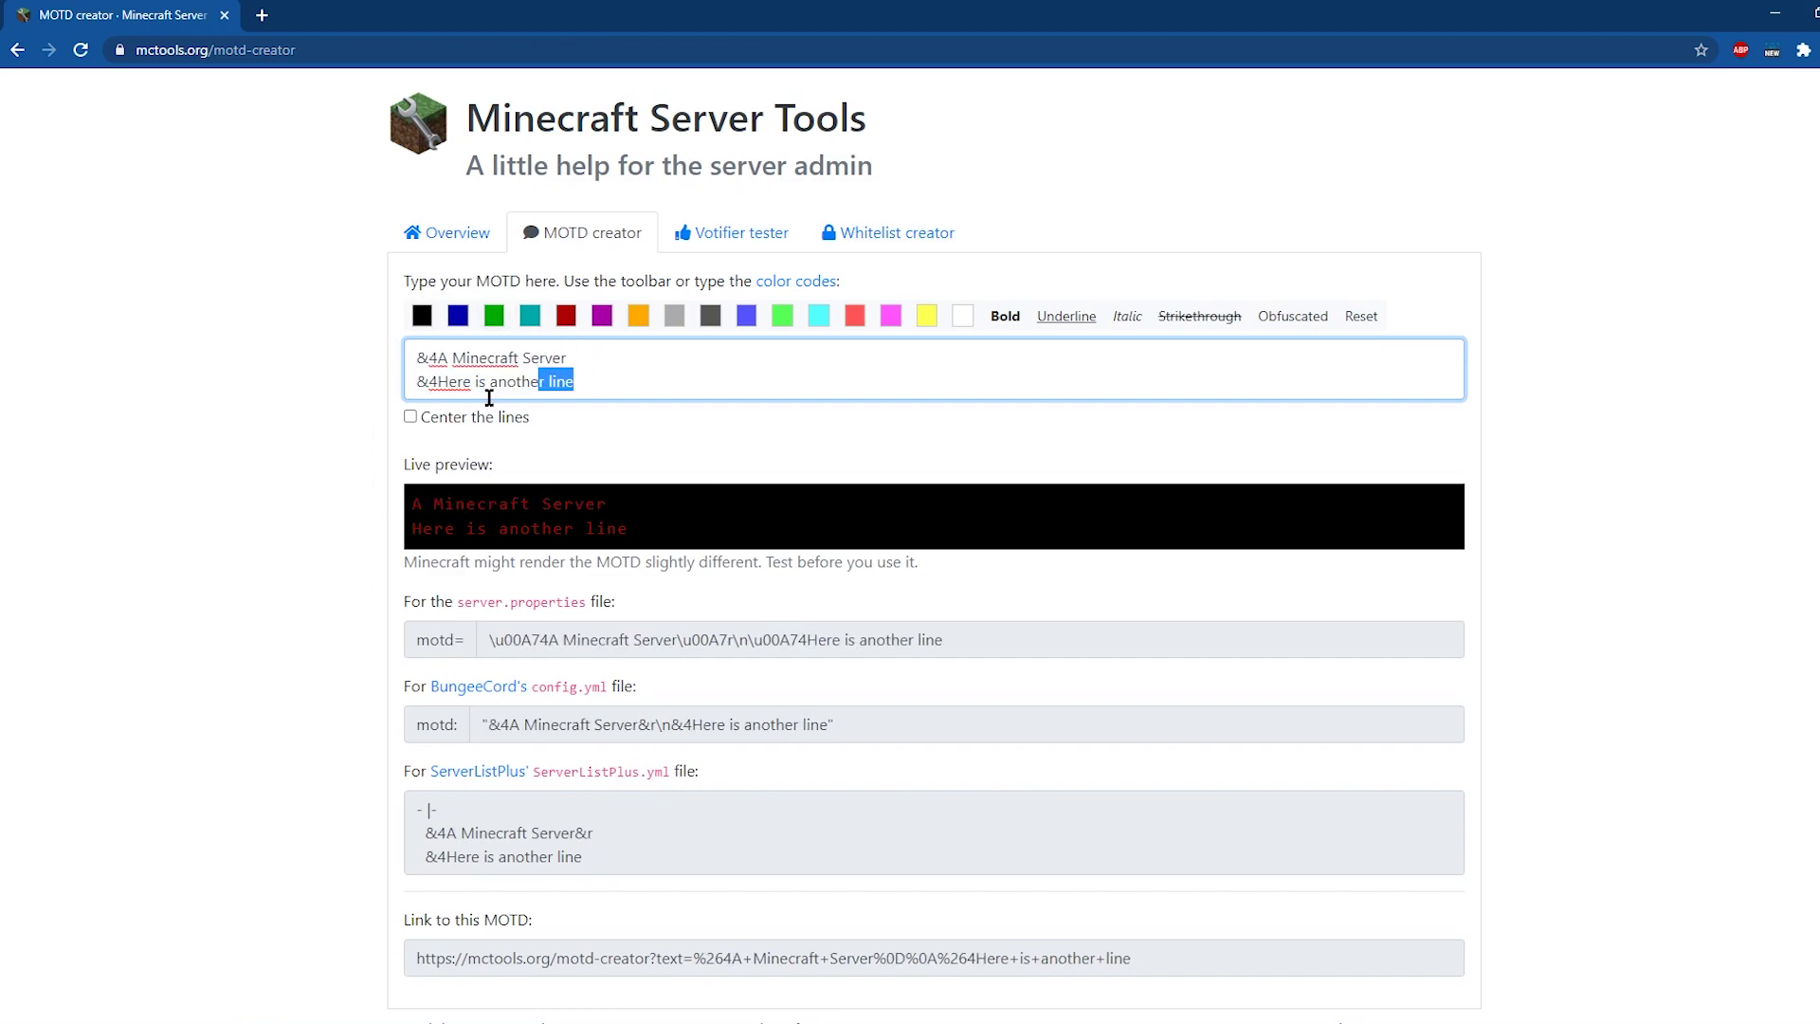
drag(600, 382, 413, 391)
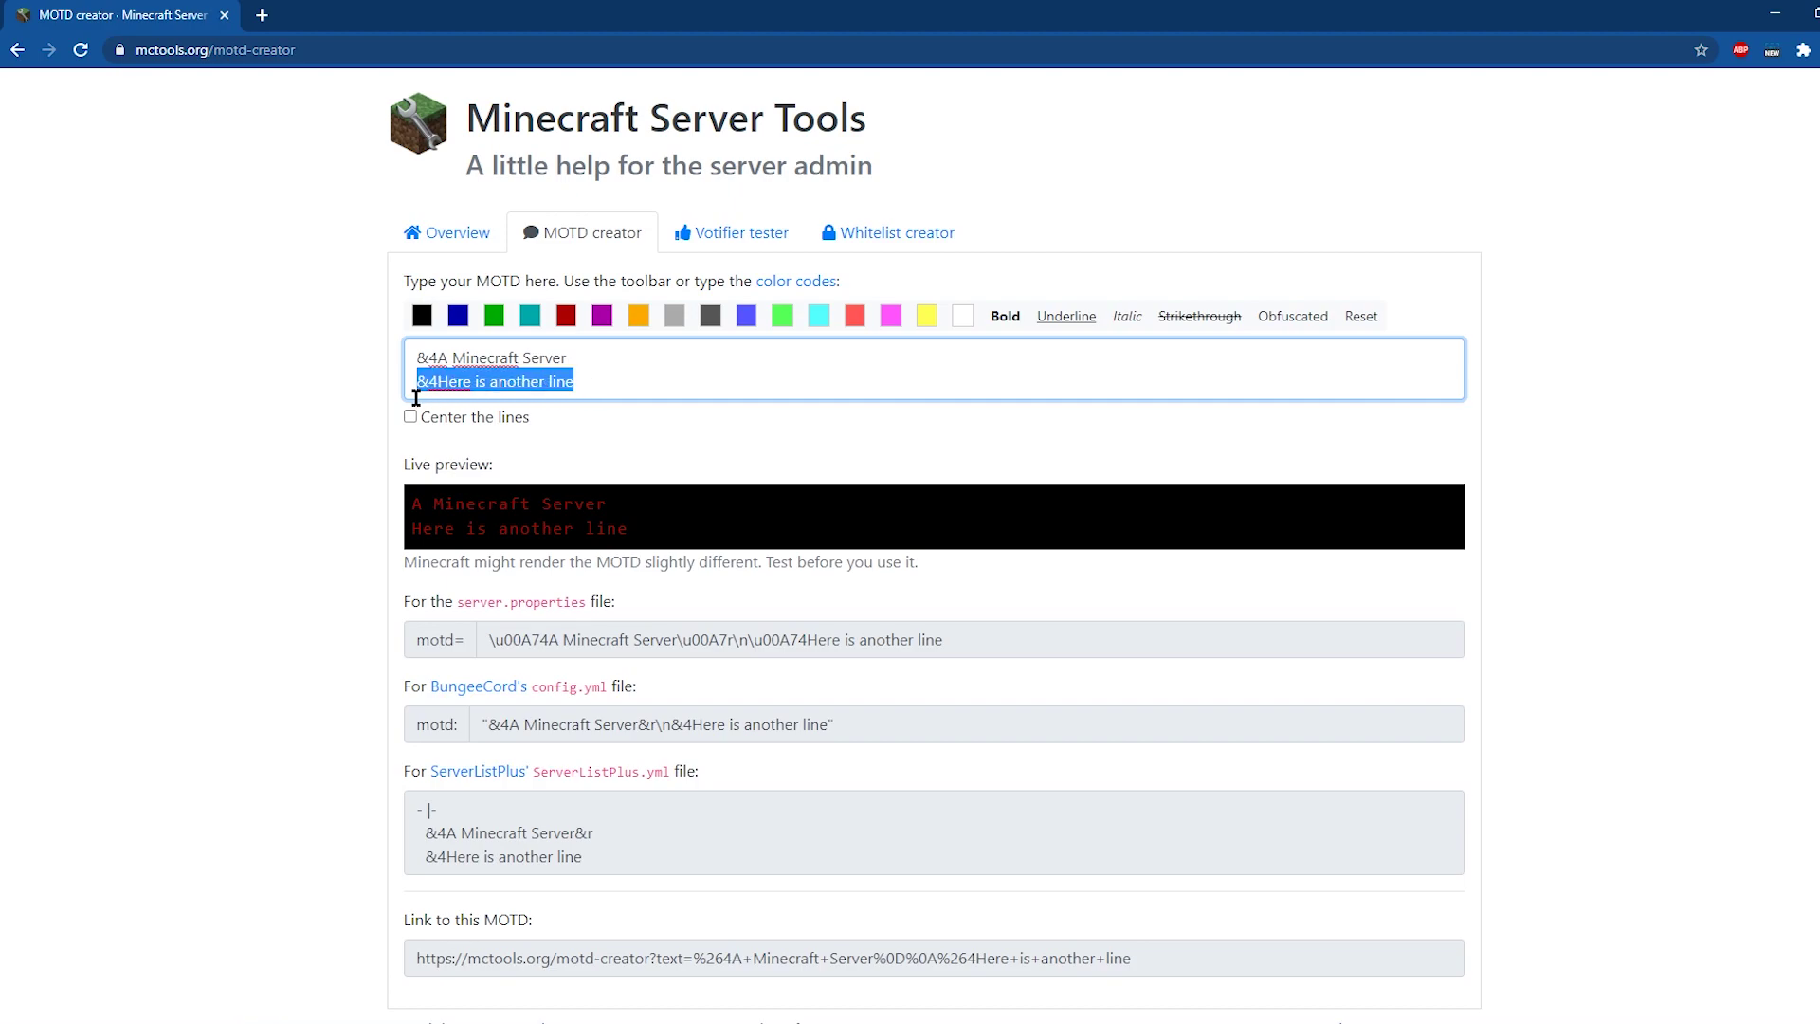
click(537, 318)
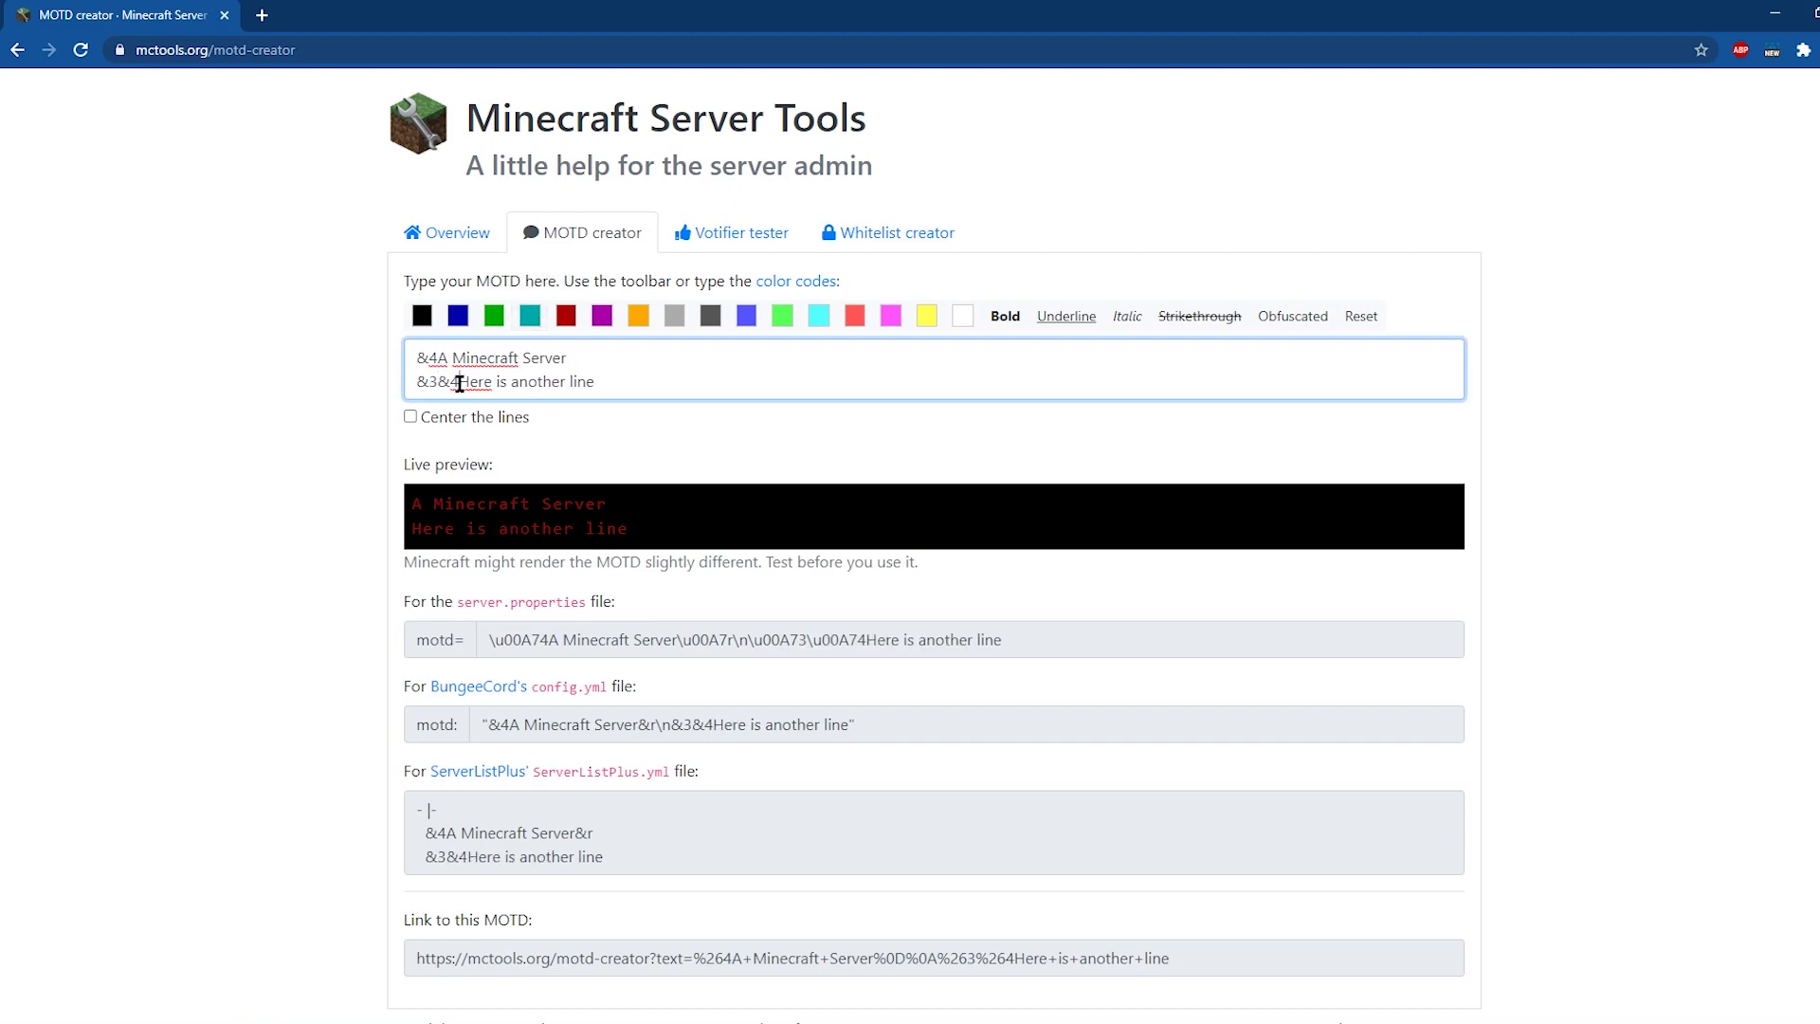
key(Delete)
key(Delete)
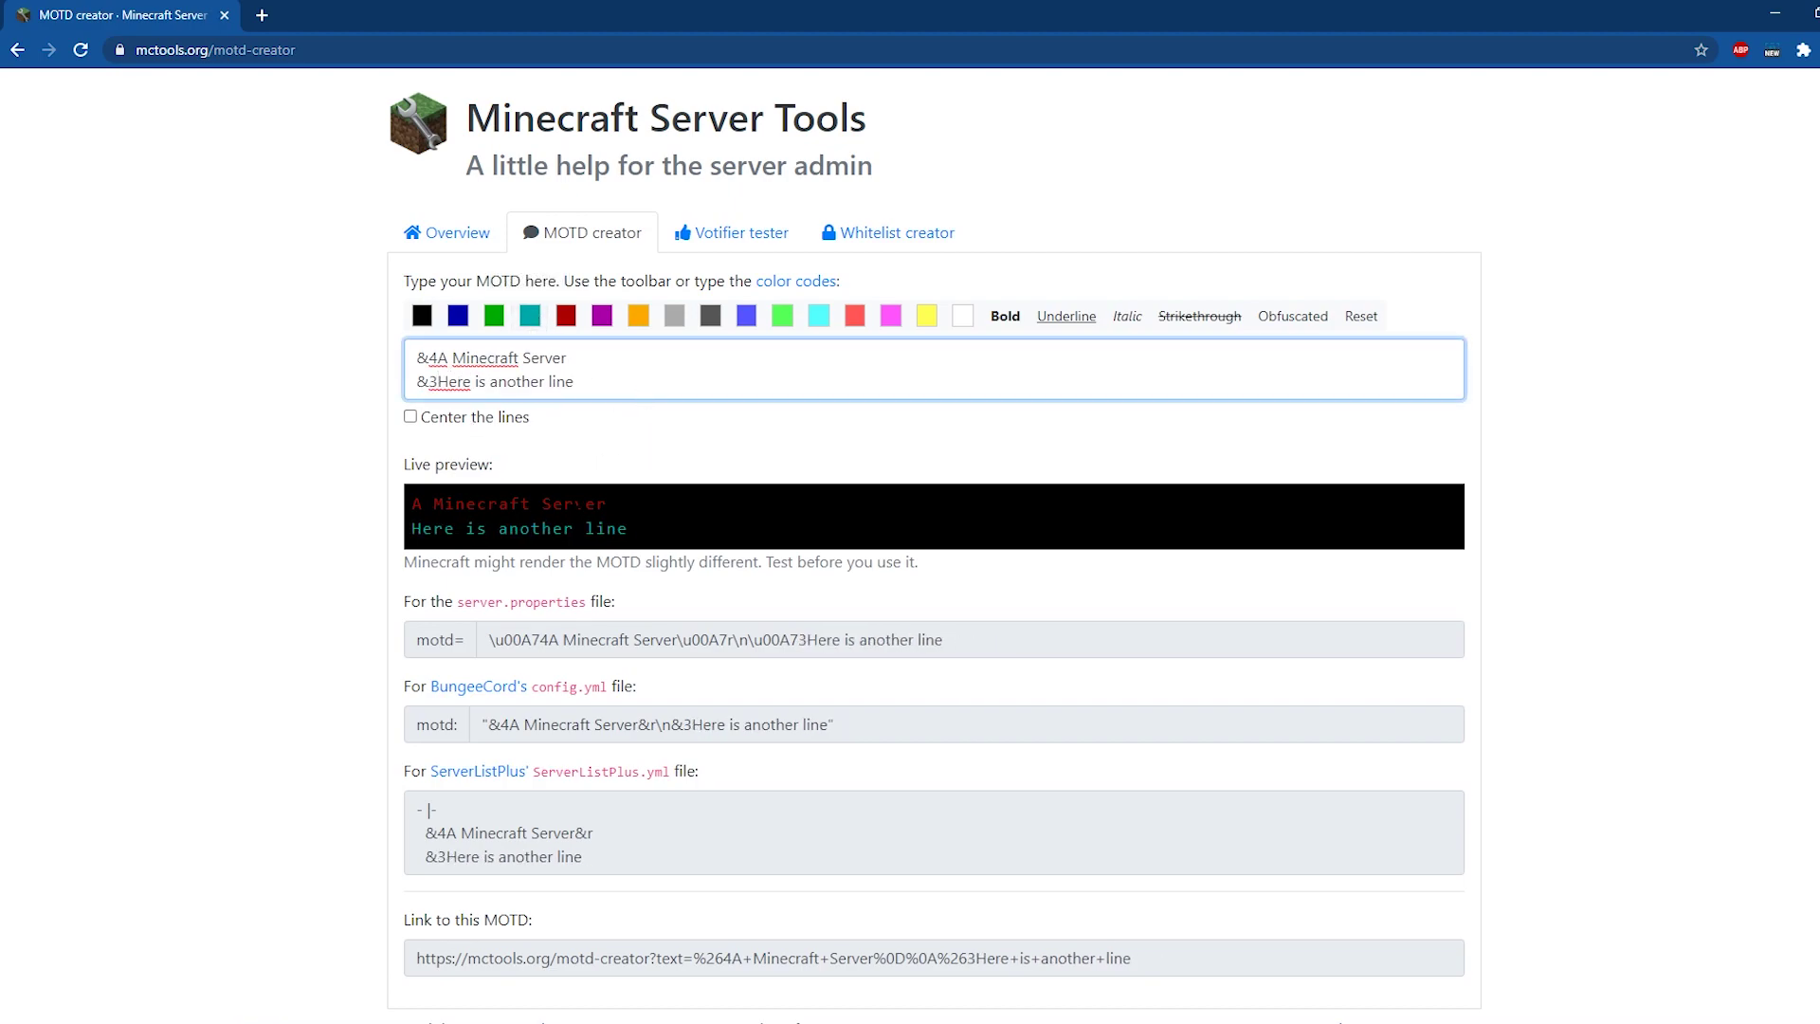
key(Tab)
Copy the generated server.properties motd value
drag(611, 504, 394, 512)
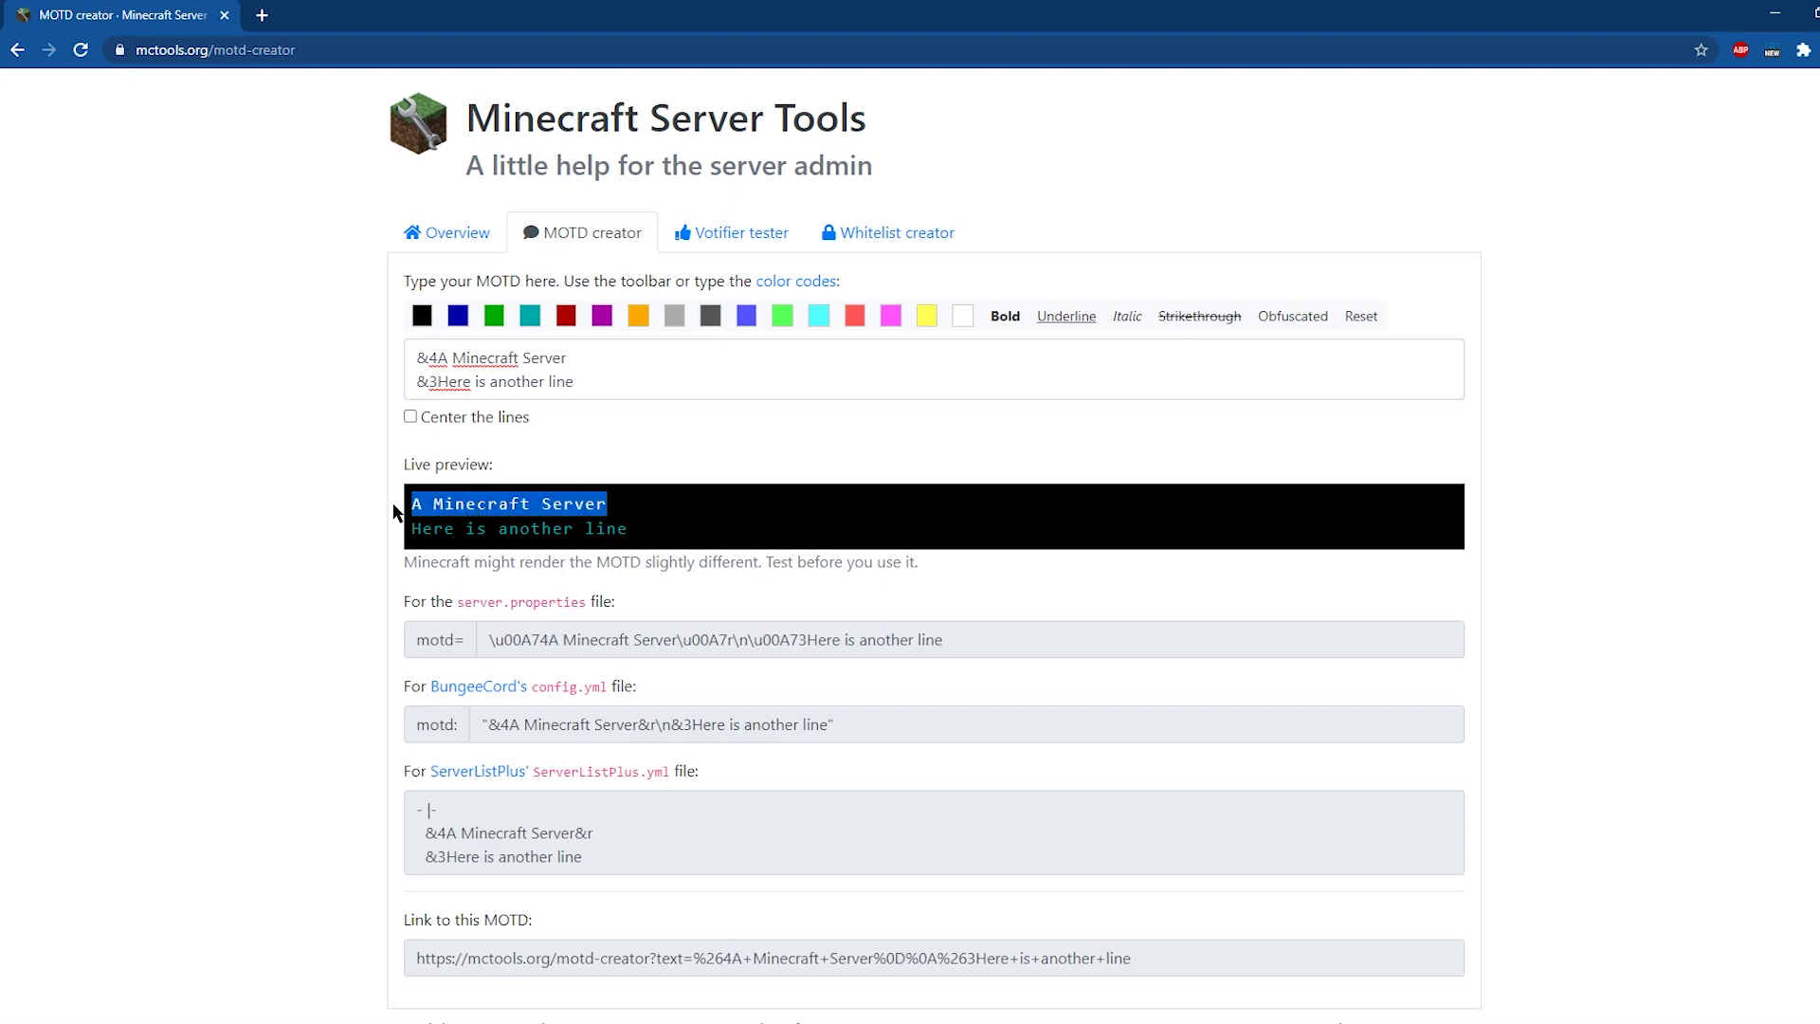
drag(629, 529, 406, 503)
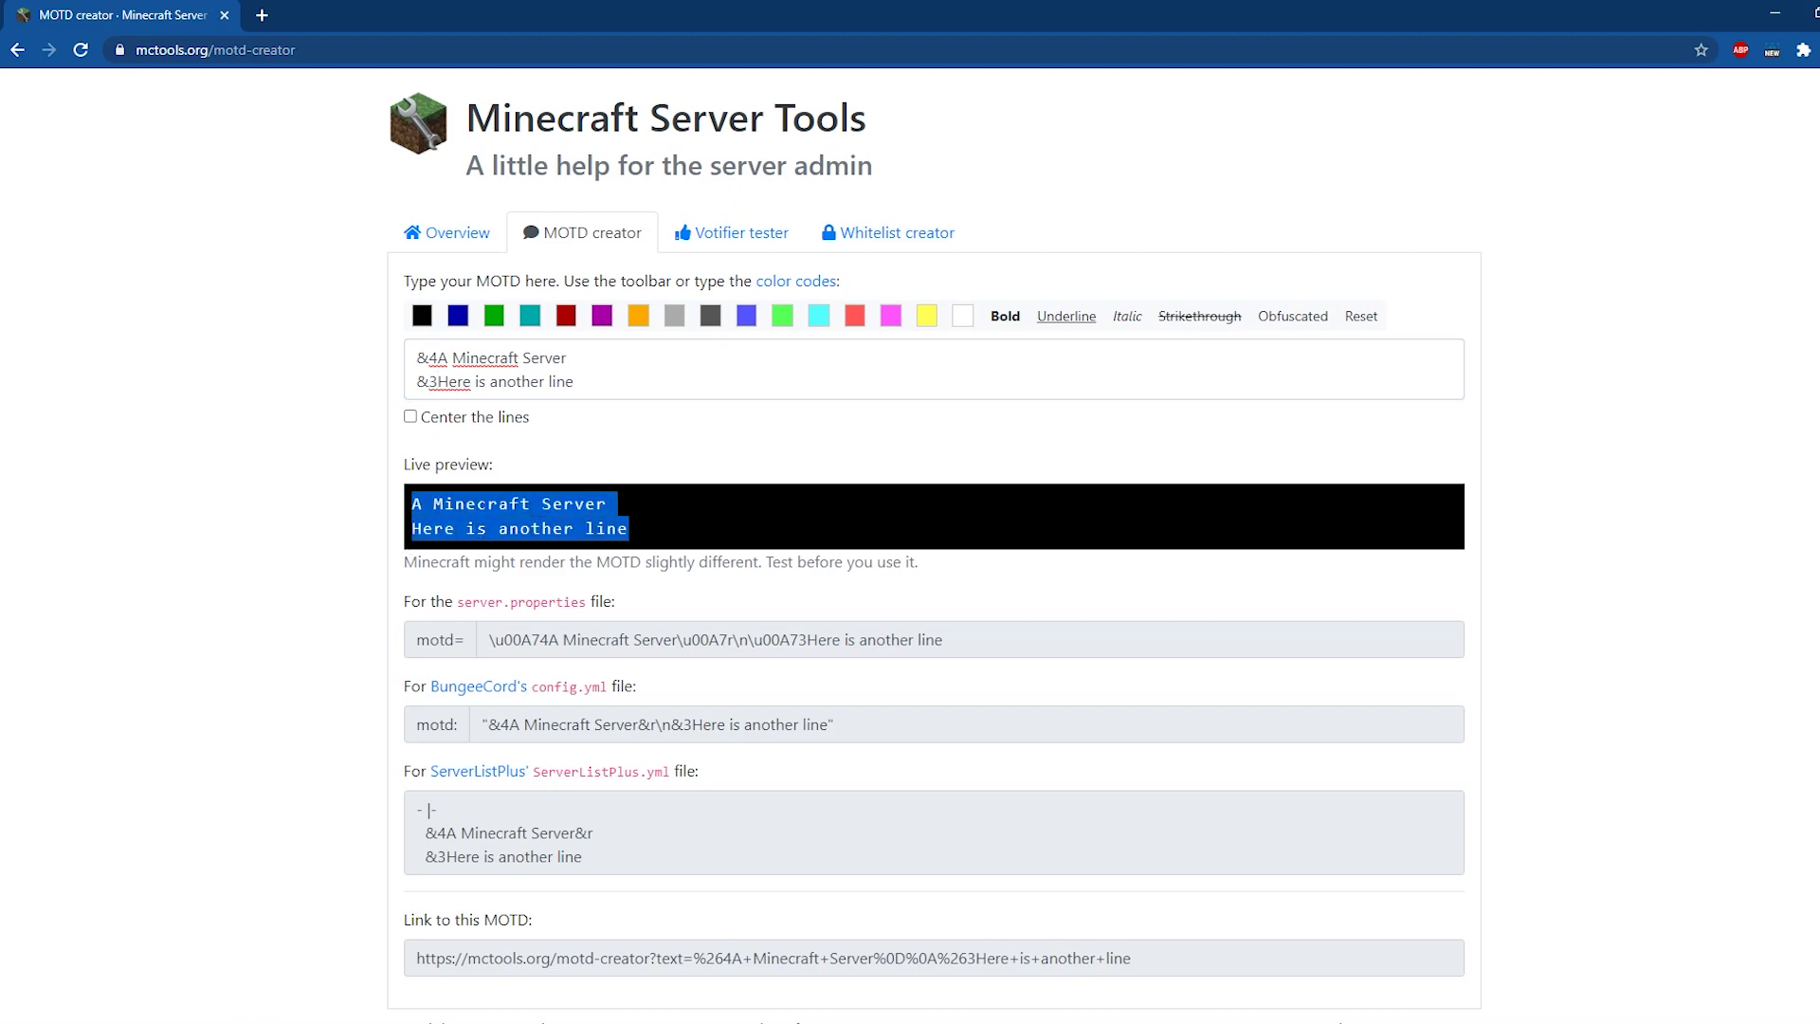
click(936, 624)
drag(630, 529, 408, 508)
click(938, 624)
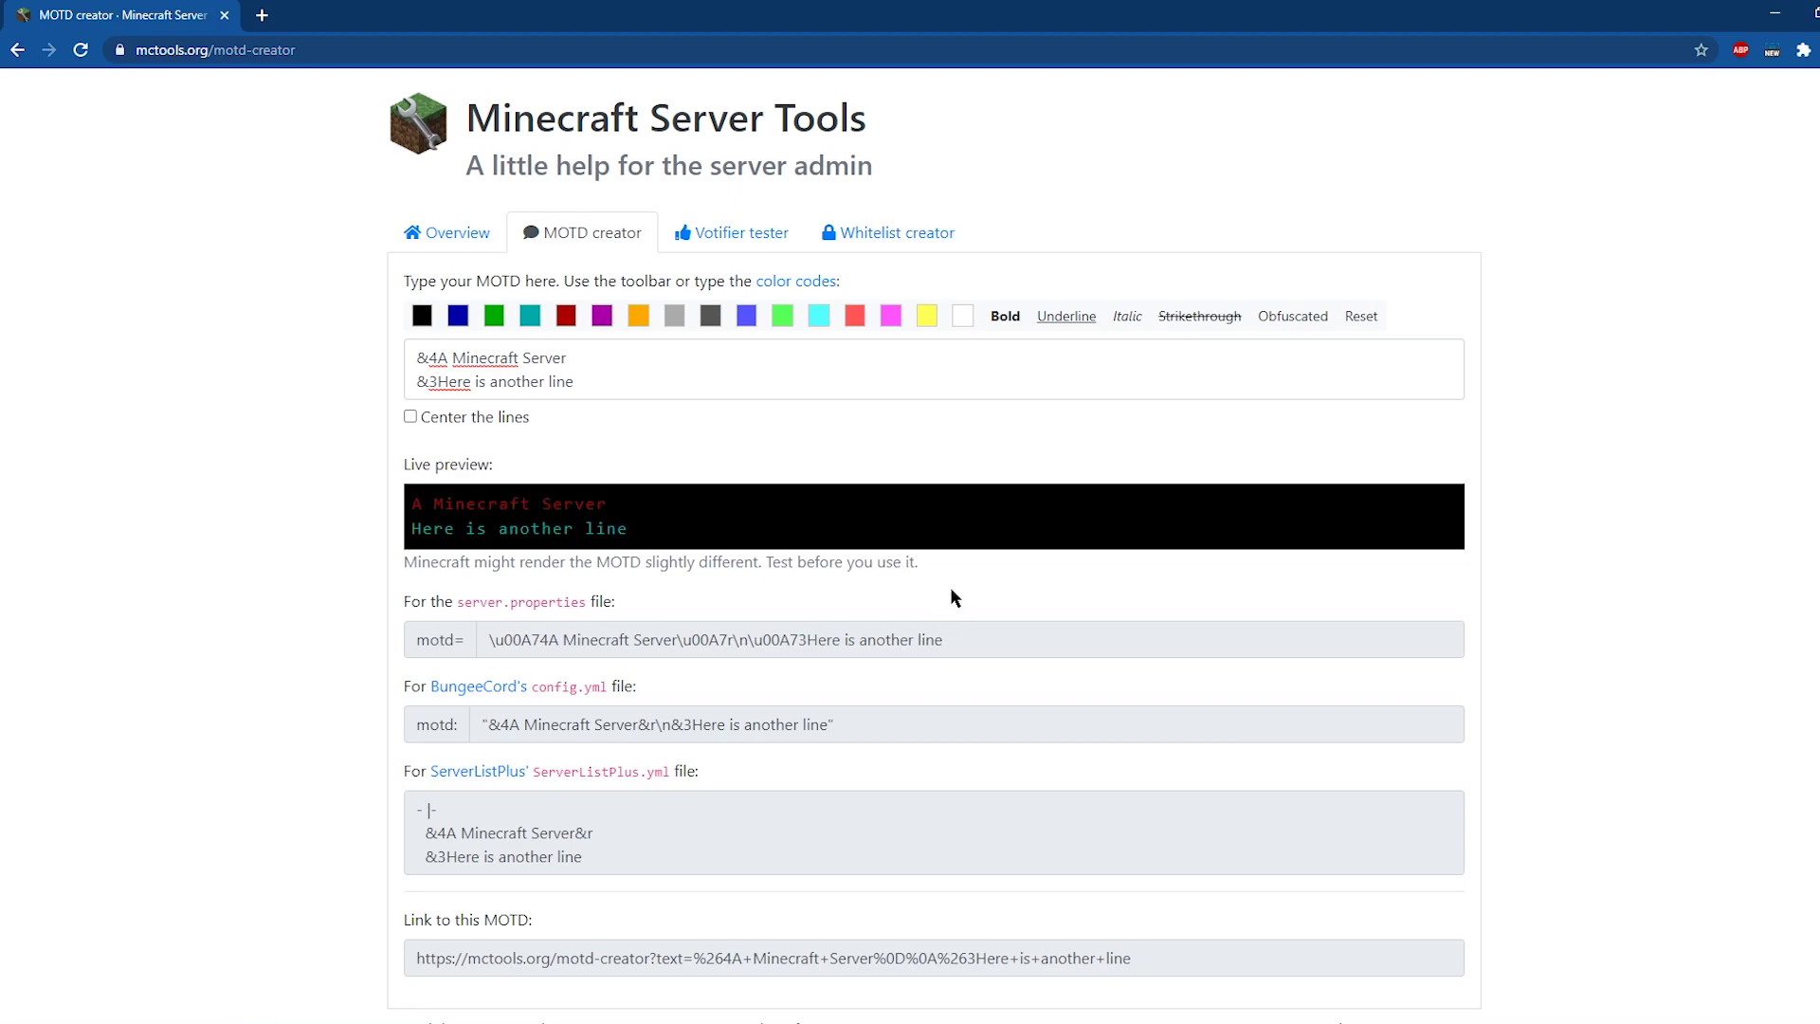
click(937, 638)
right_click(935, 646)
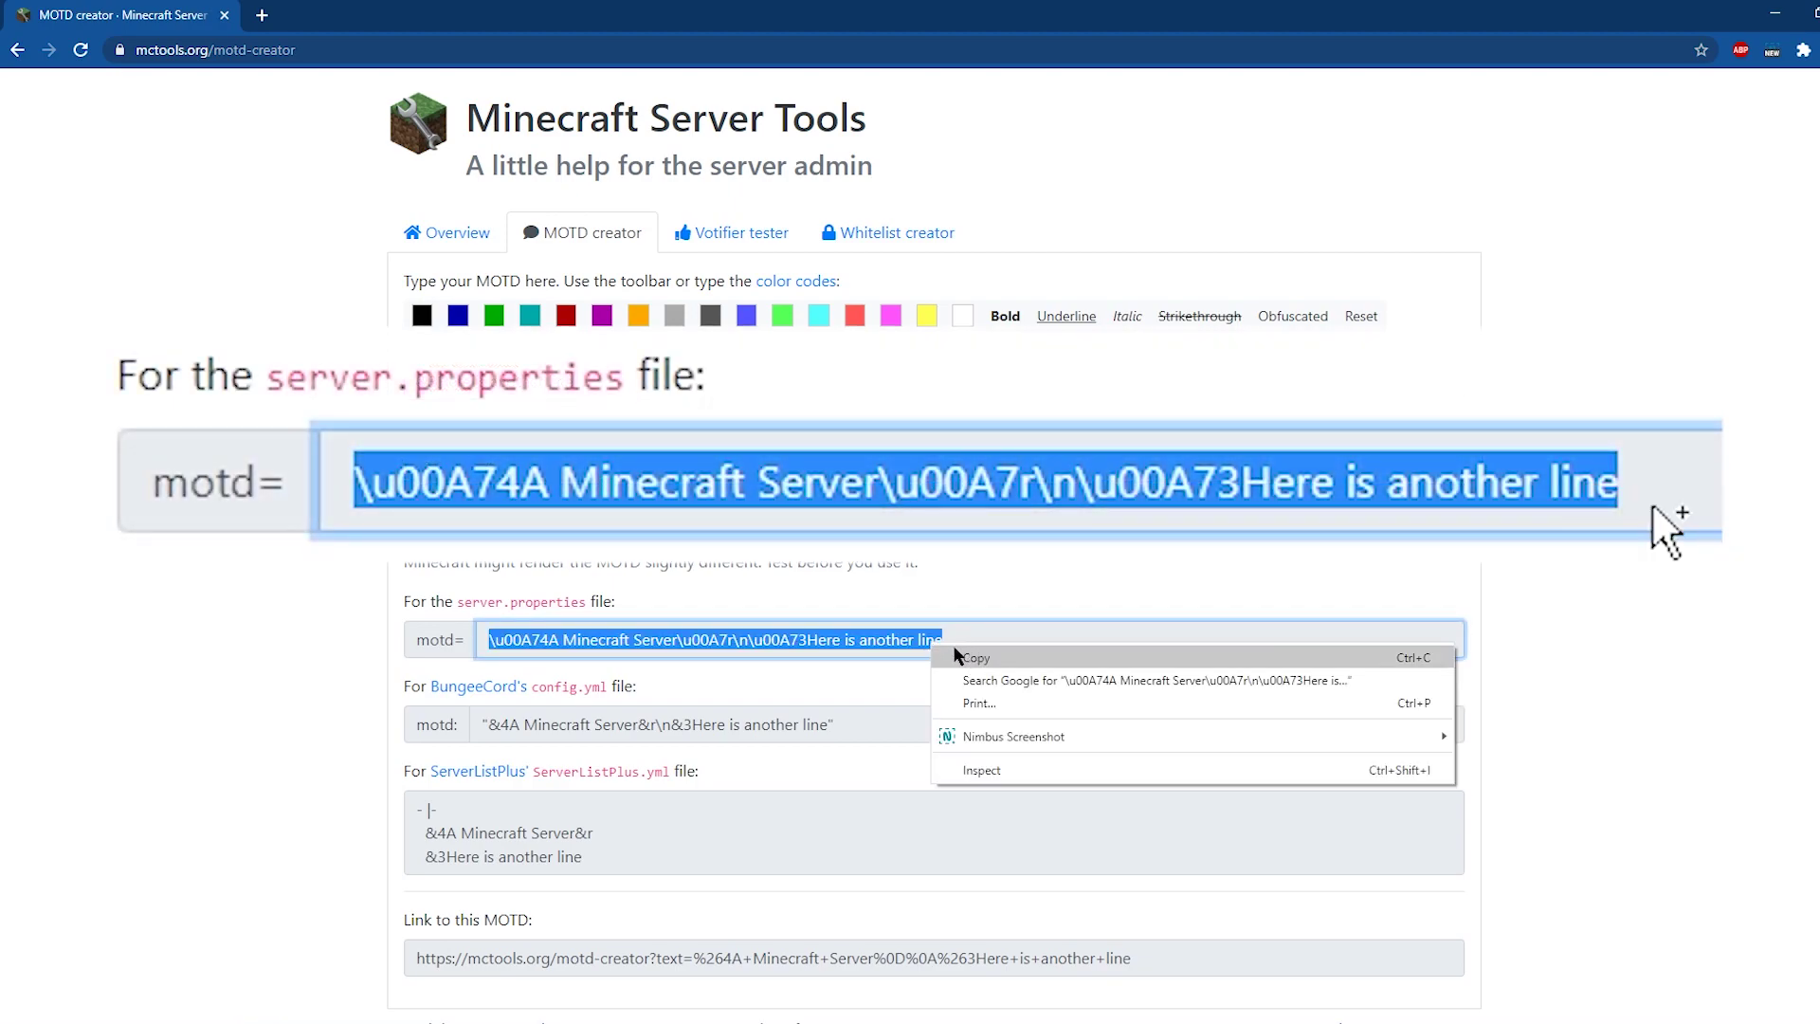
click(953, 646)
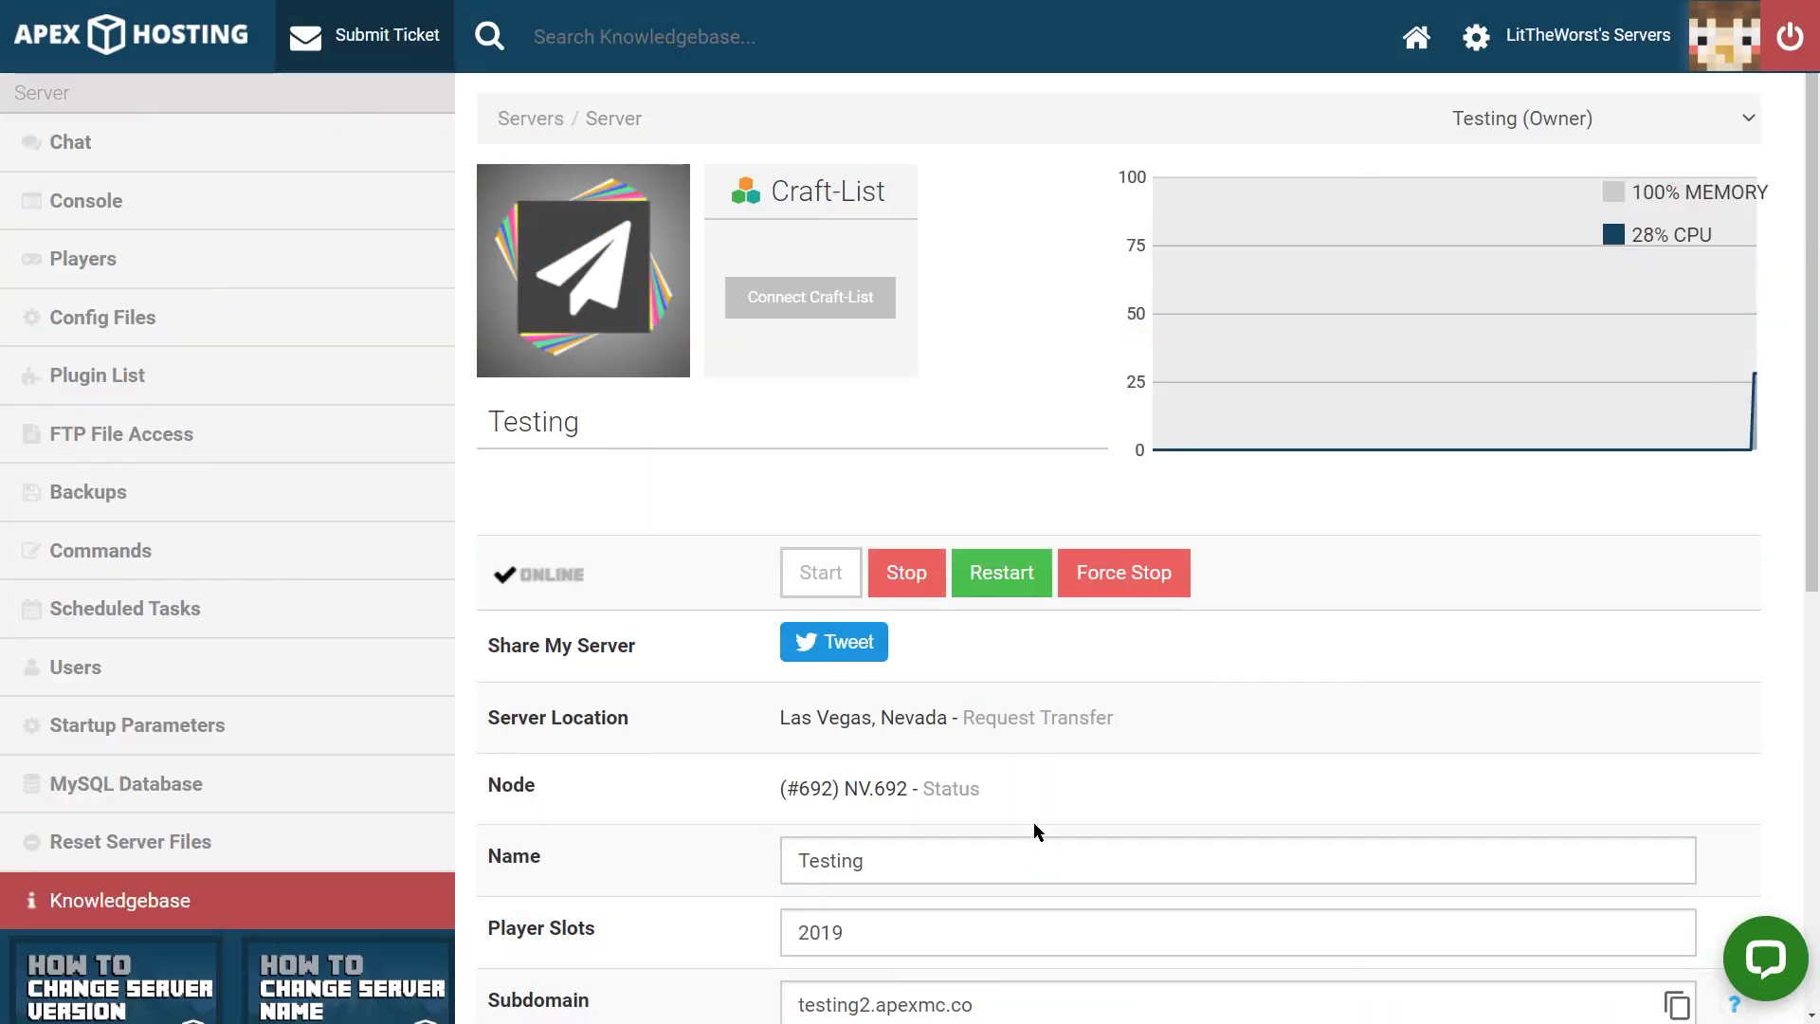
Stop the Testing server and bring up its Config Files list
click(905, 583)
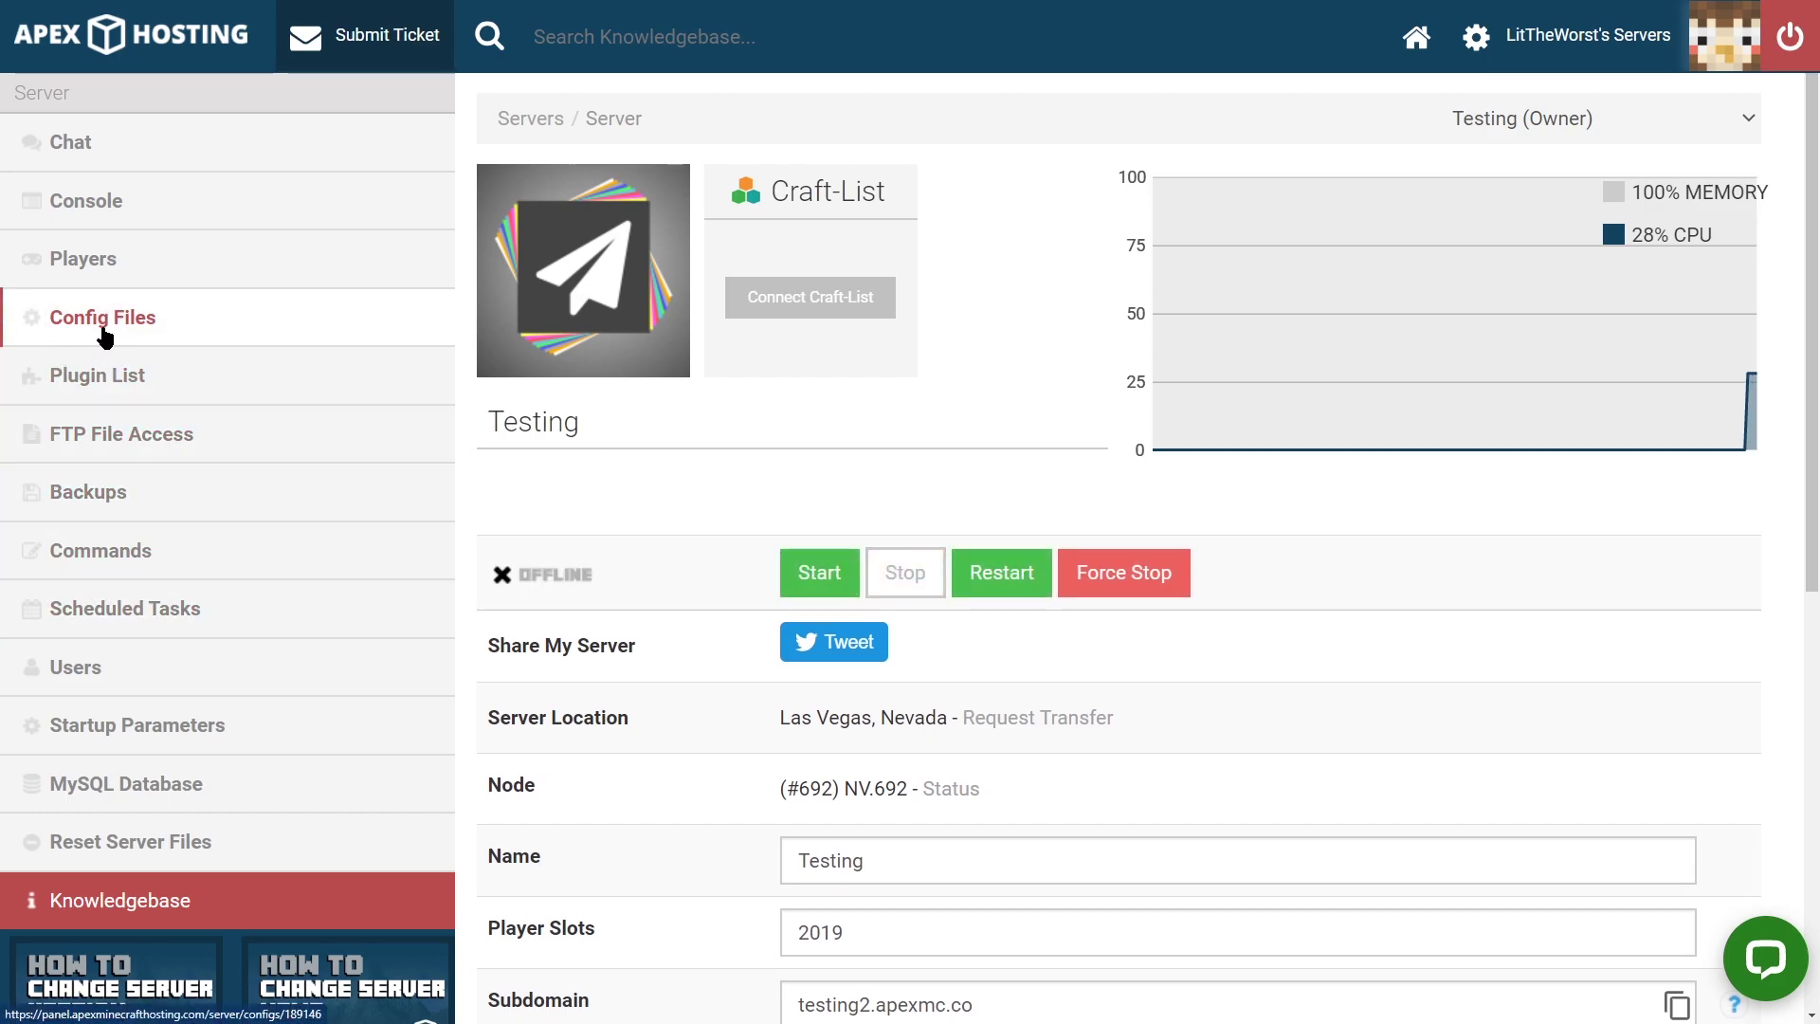
click(76, 339)
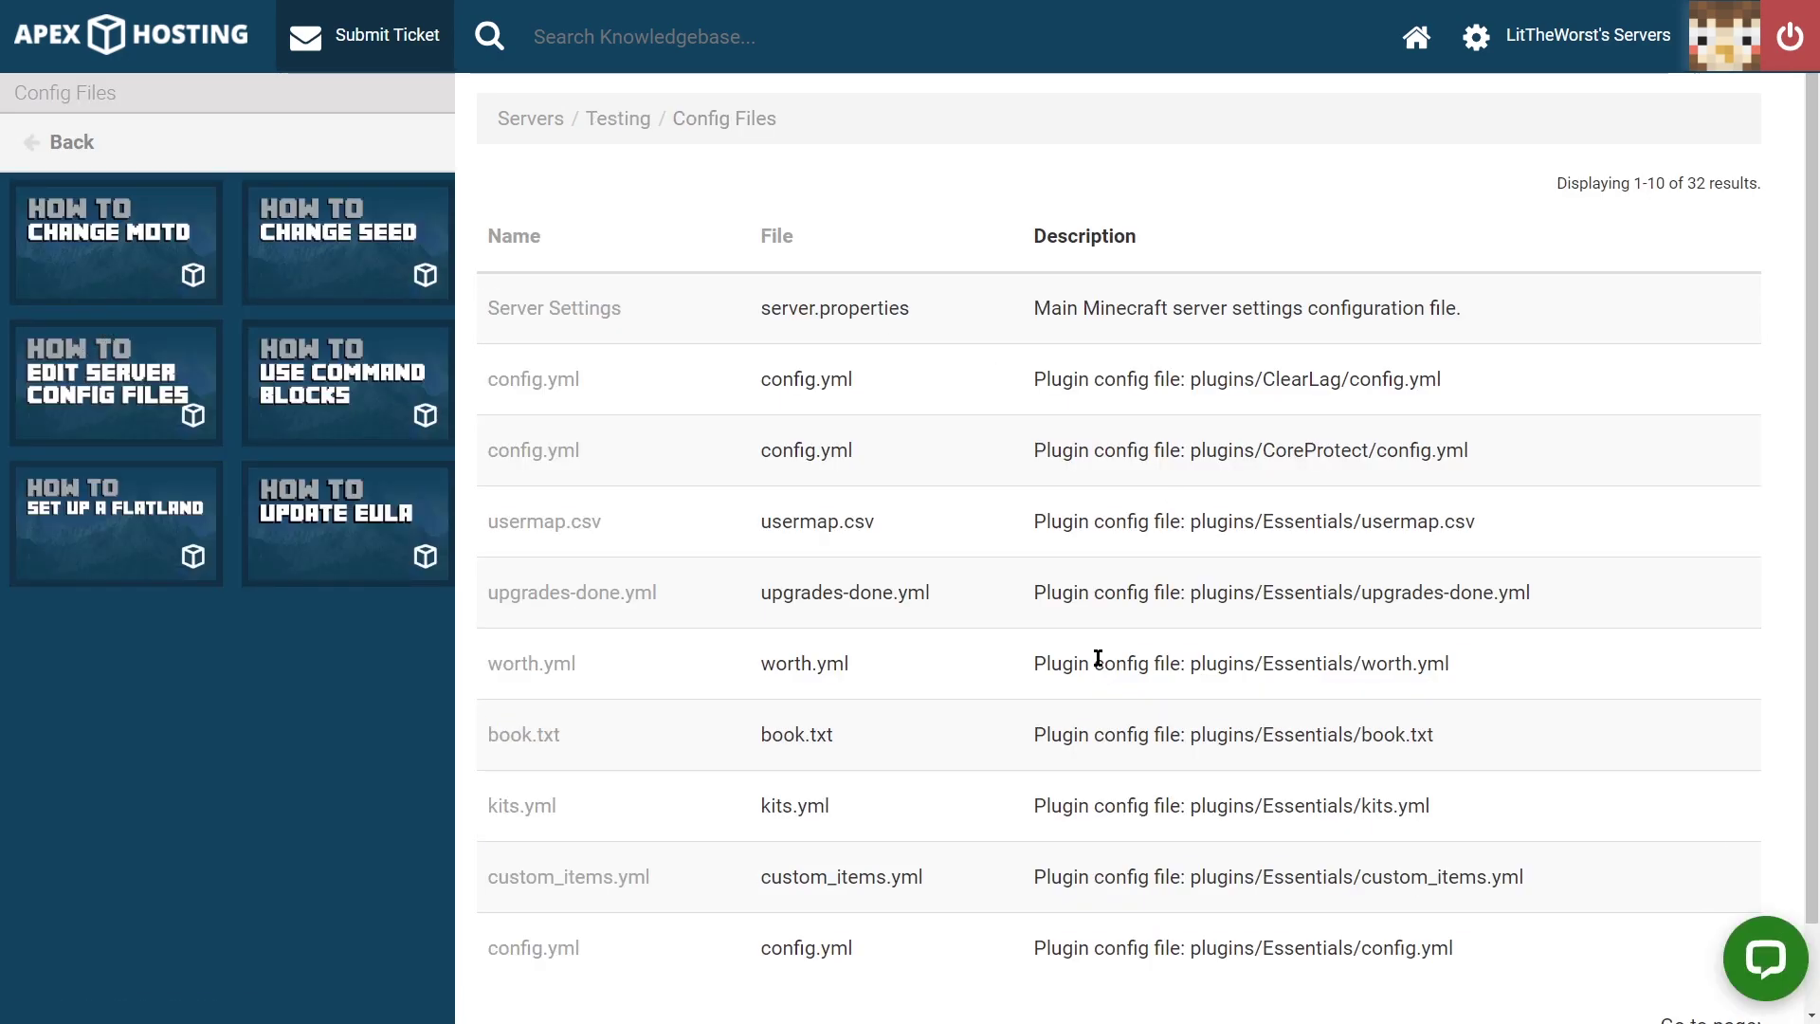
Paste the copied colored MOTD over the Message of the Day in Server Settings
click(574, 305)
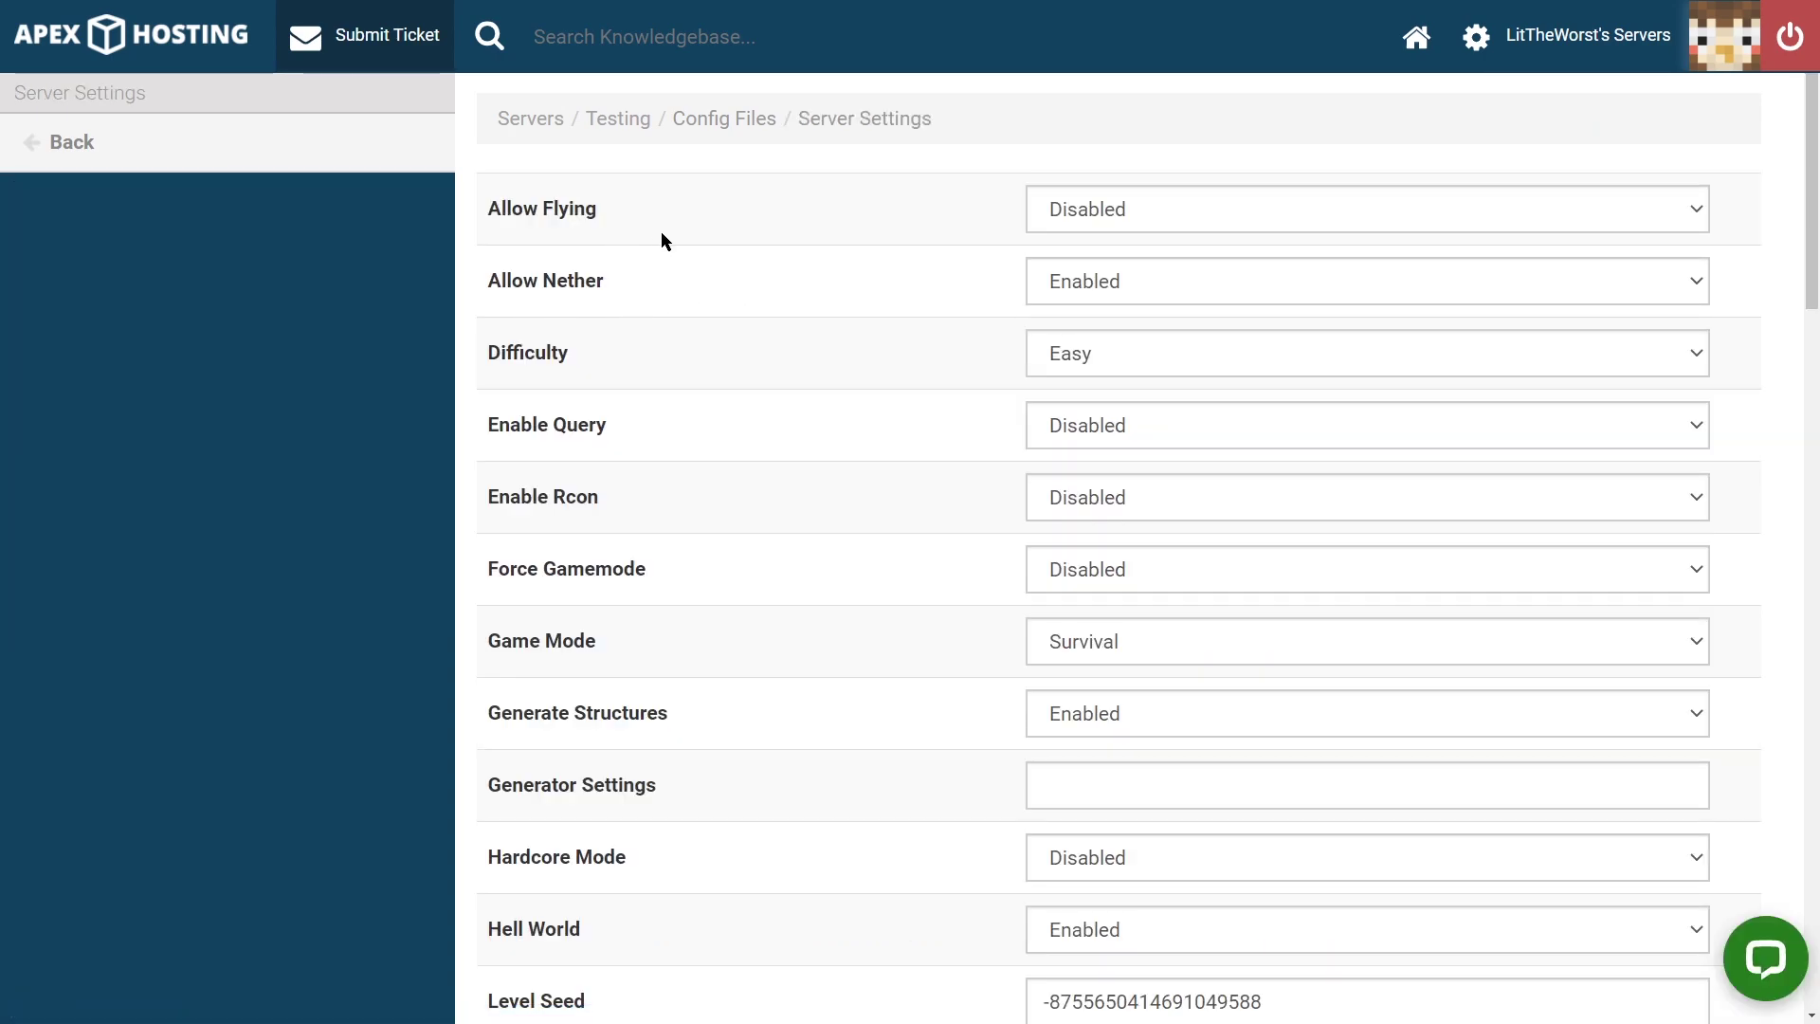
scroll(662, 242, down, 4)
scroll(662, 242, down, 4)
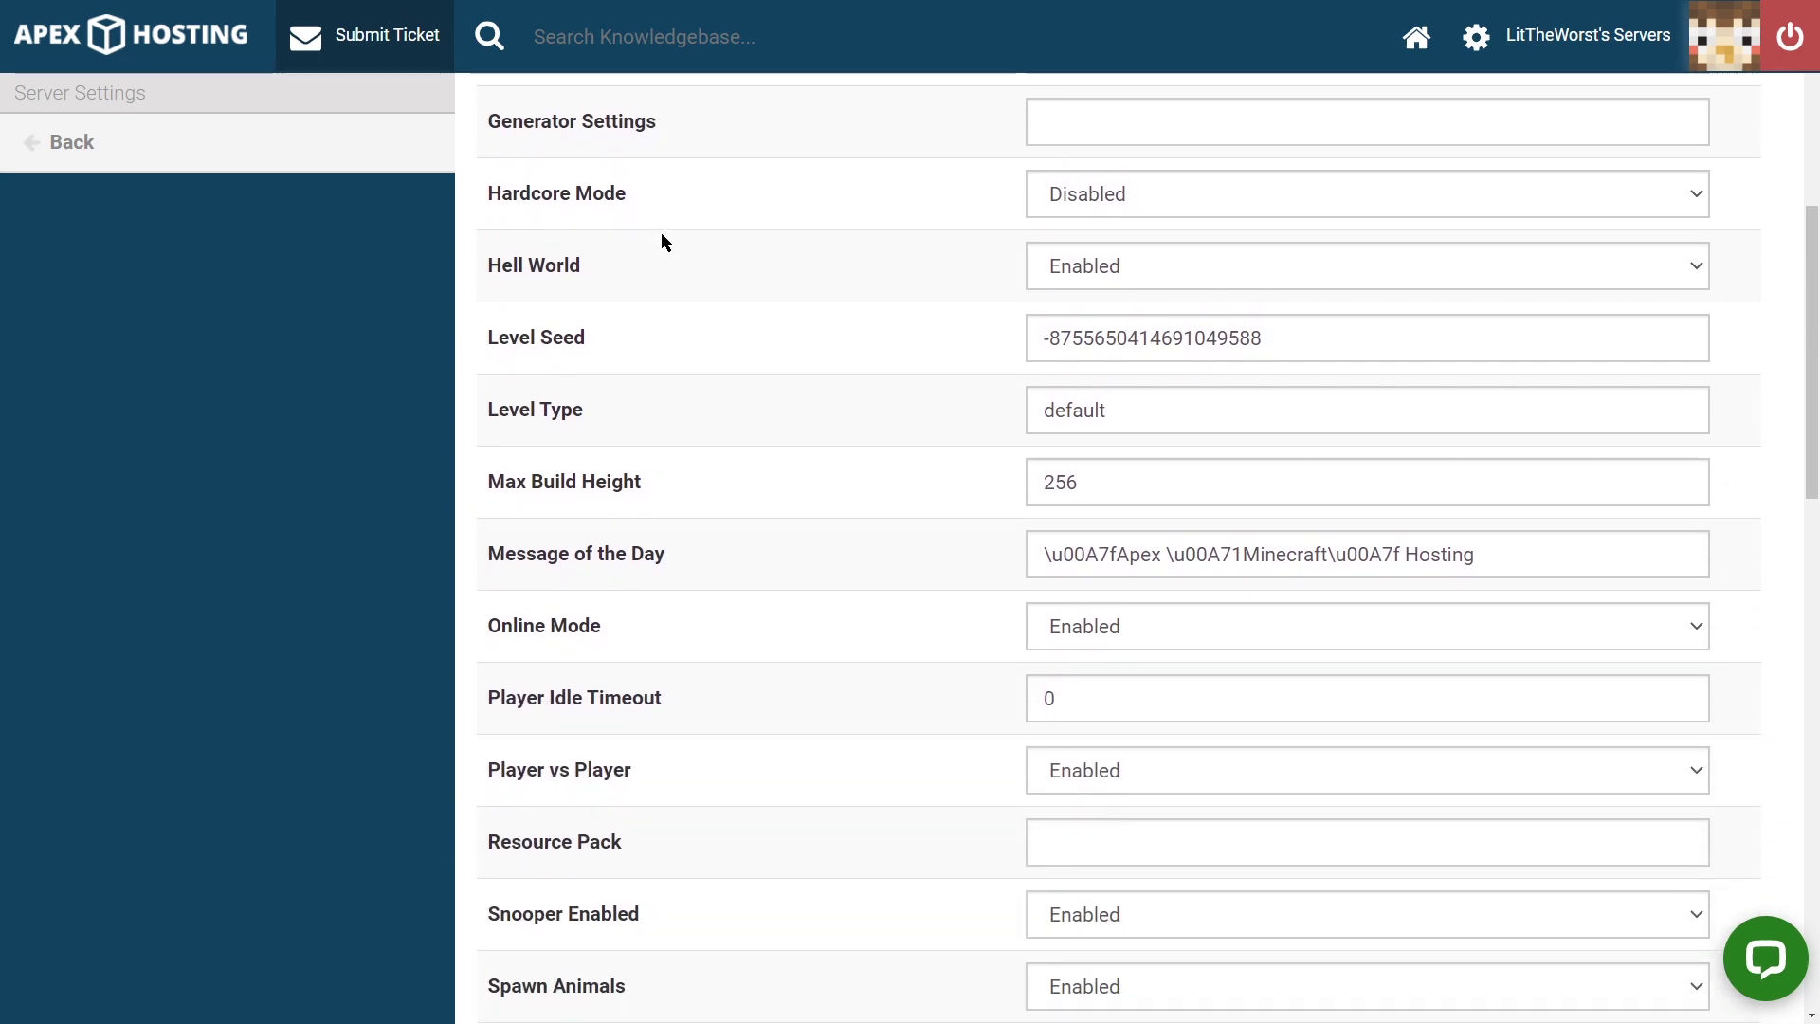
drag(692, 465, 471, 459)
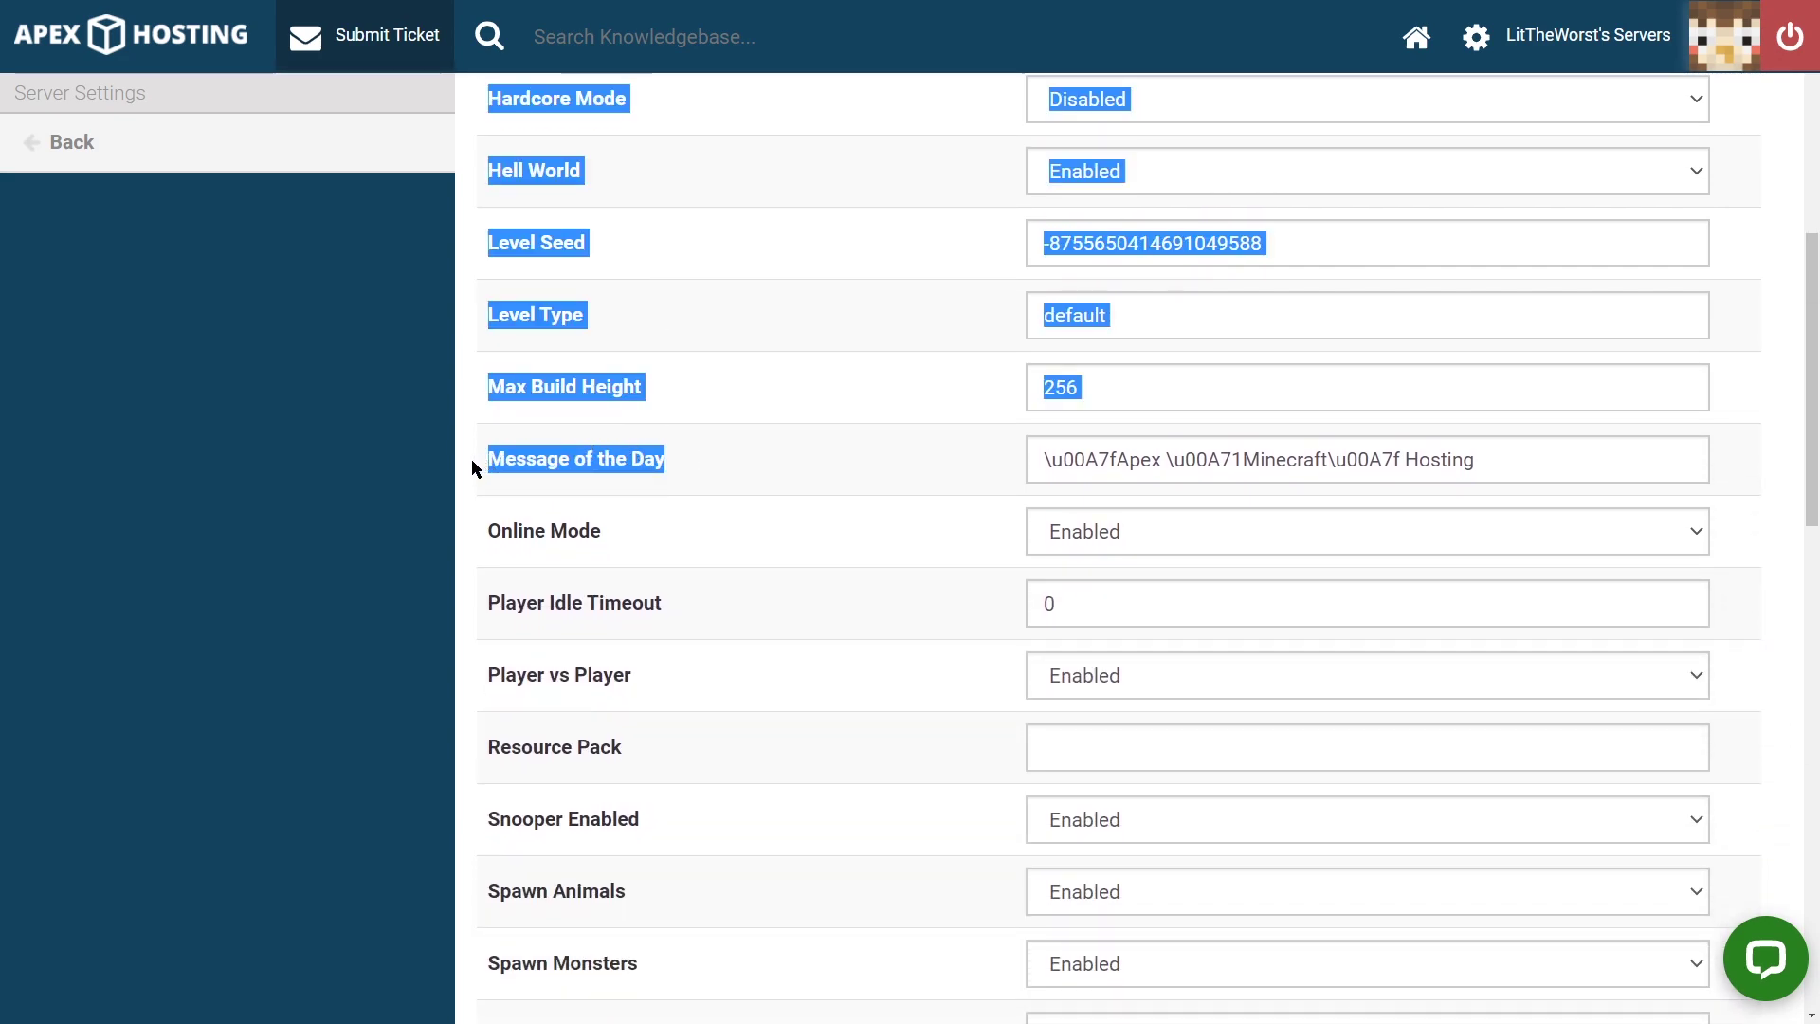
click(613, 480)
drag(624, 463, 486, 457)
click(486, 461)
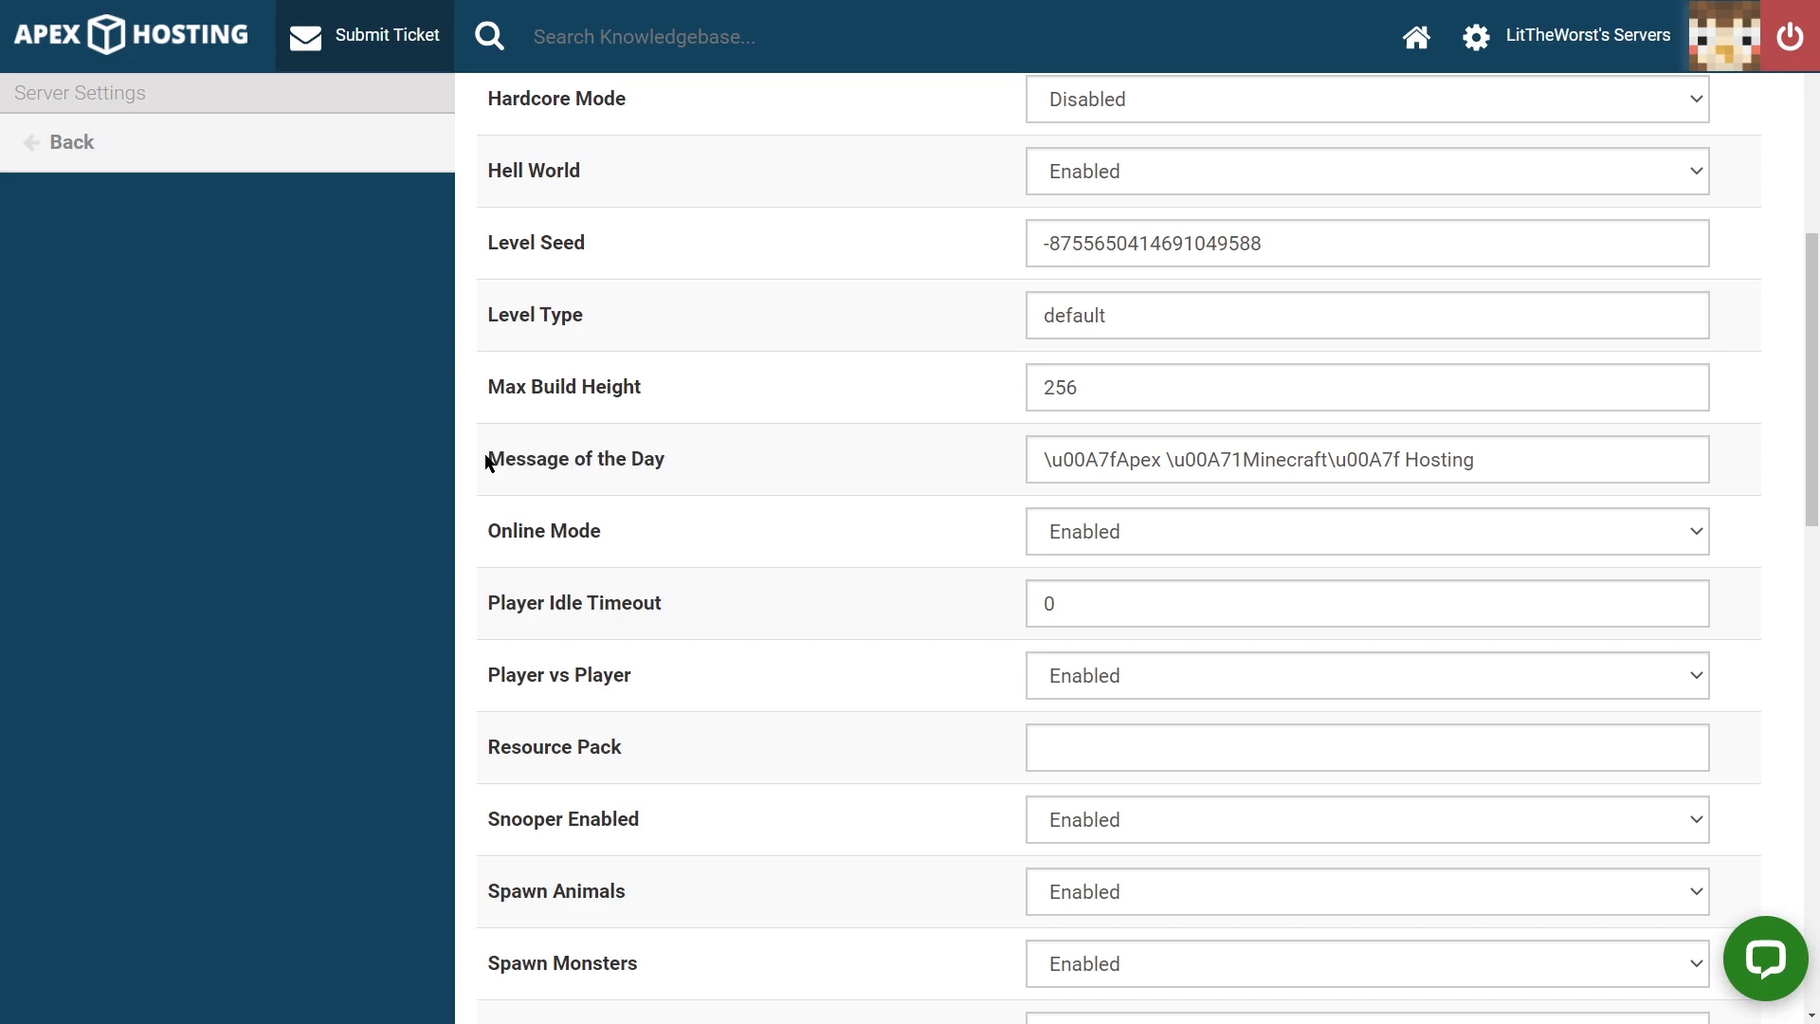
drag(1515, 459, 997, 456)
text(\u00A74A Minecraft Server\u00A7r\n\u00A73Here is another line)
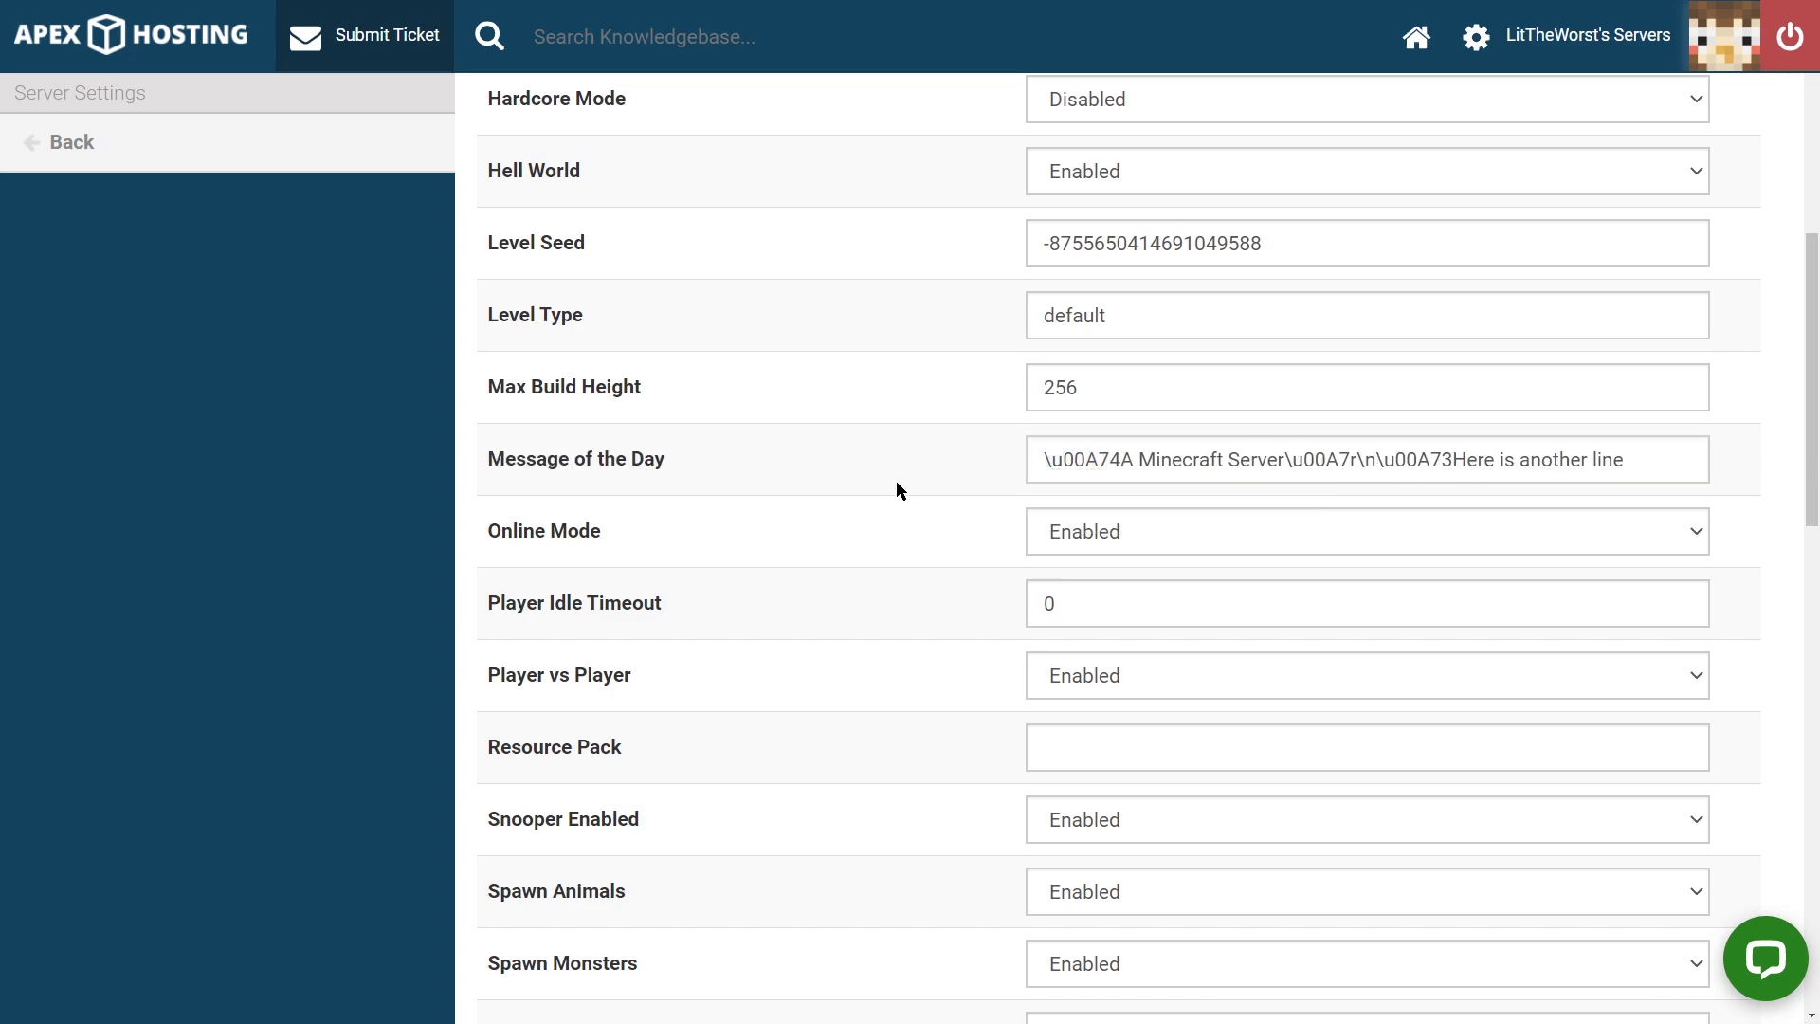
Save the server settings and restart the server to apply the MOTD
scroll(914, 465, down, 16)
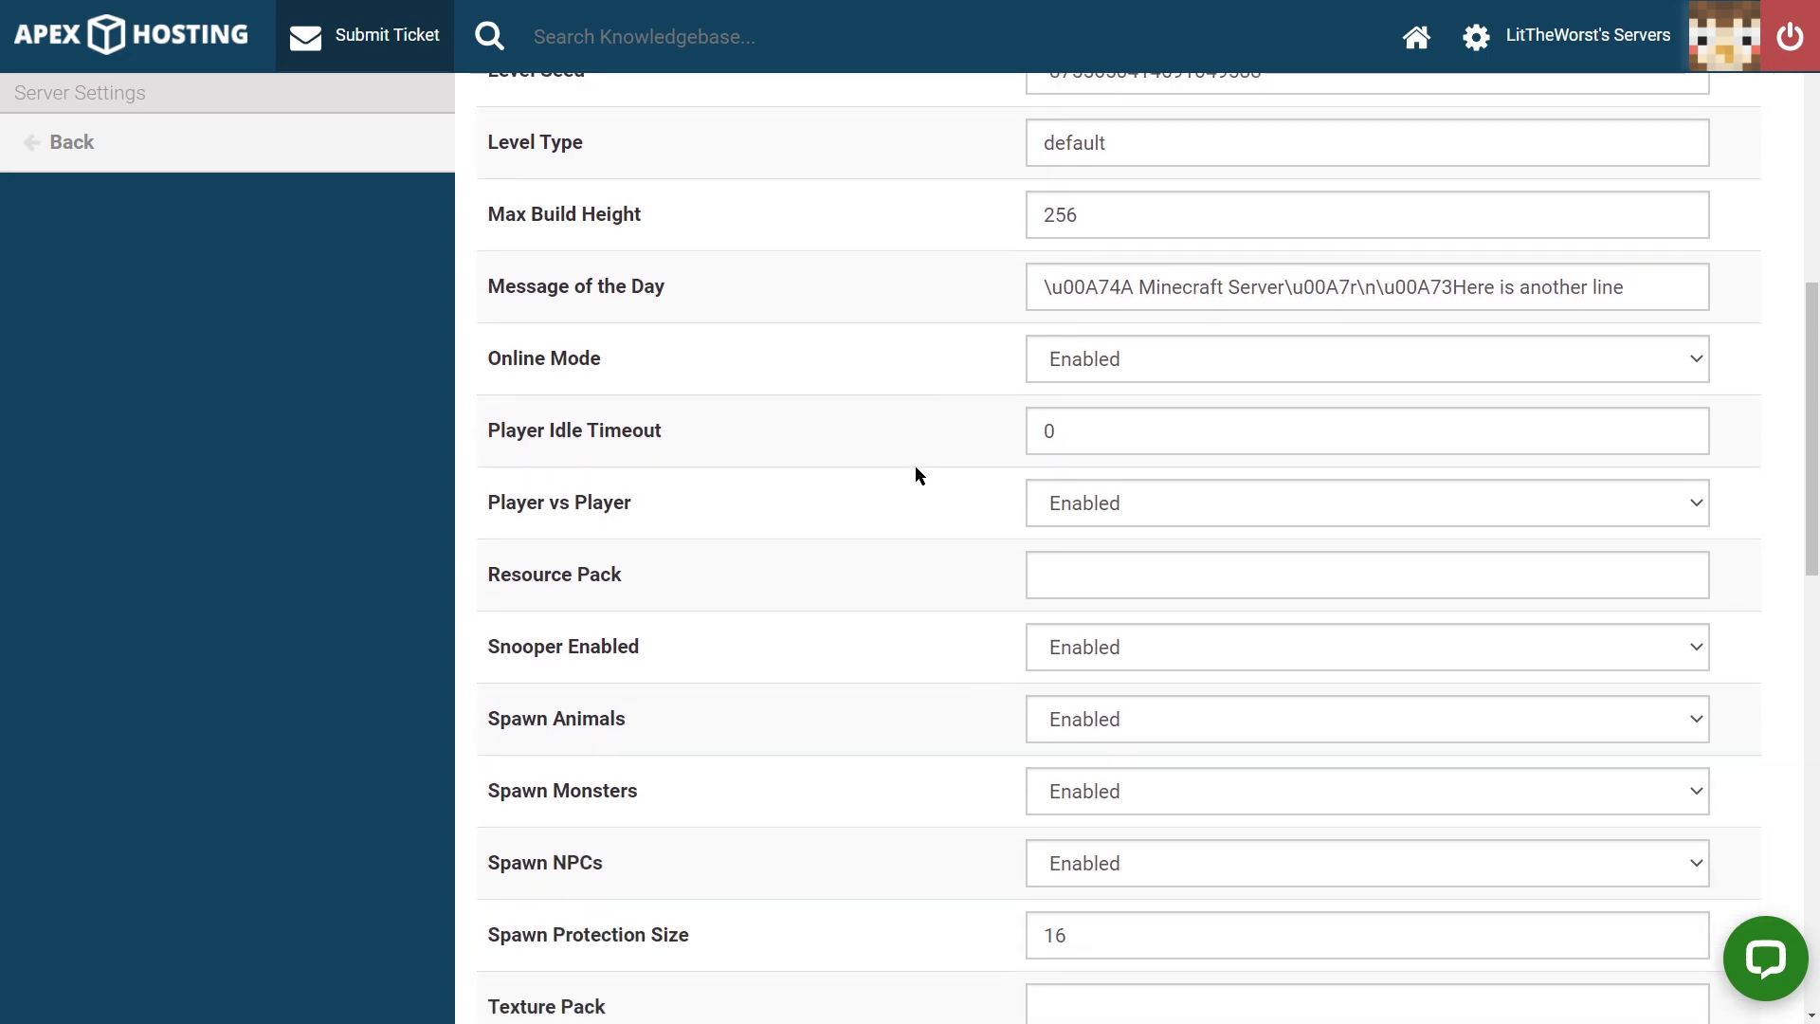
scroll(918, 465, down, 2)
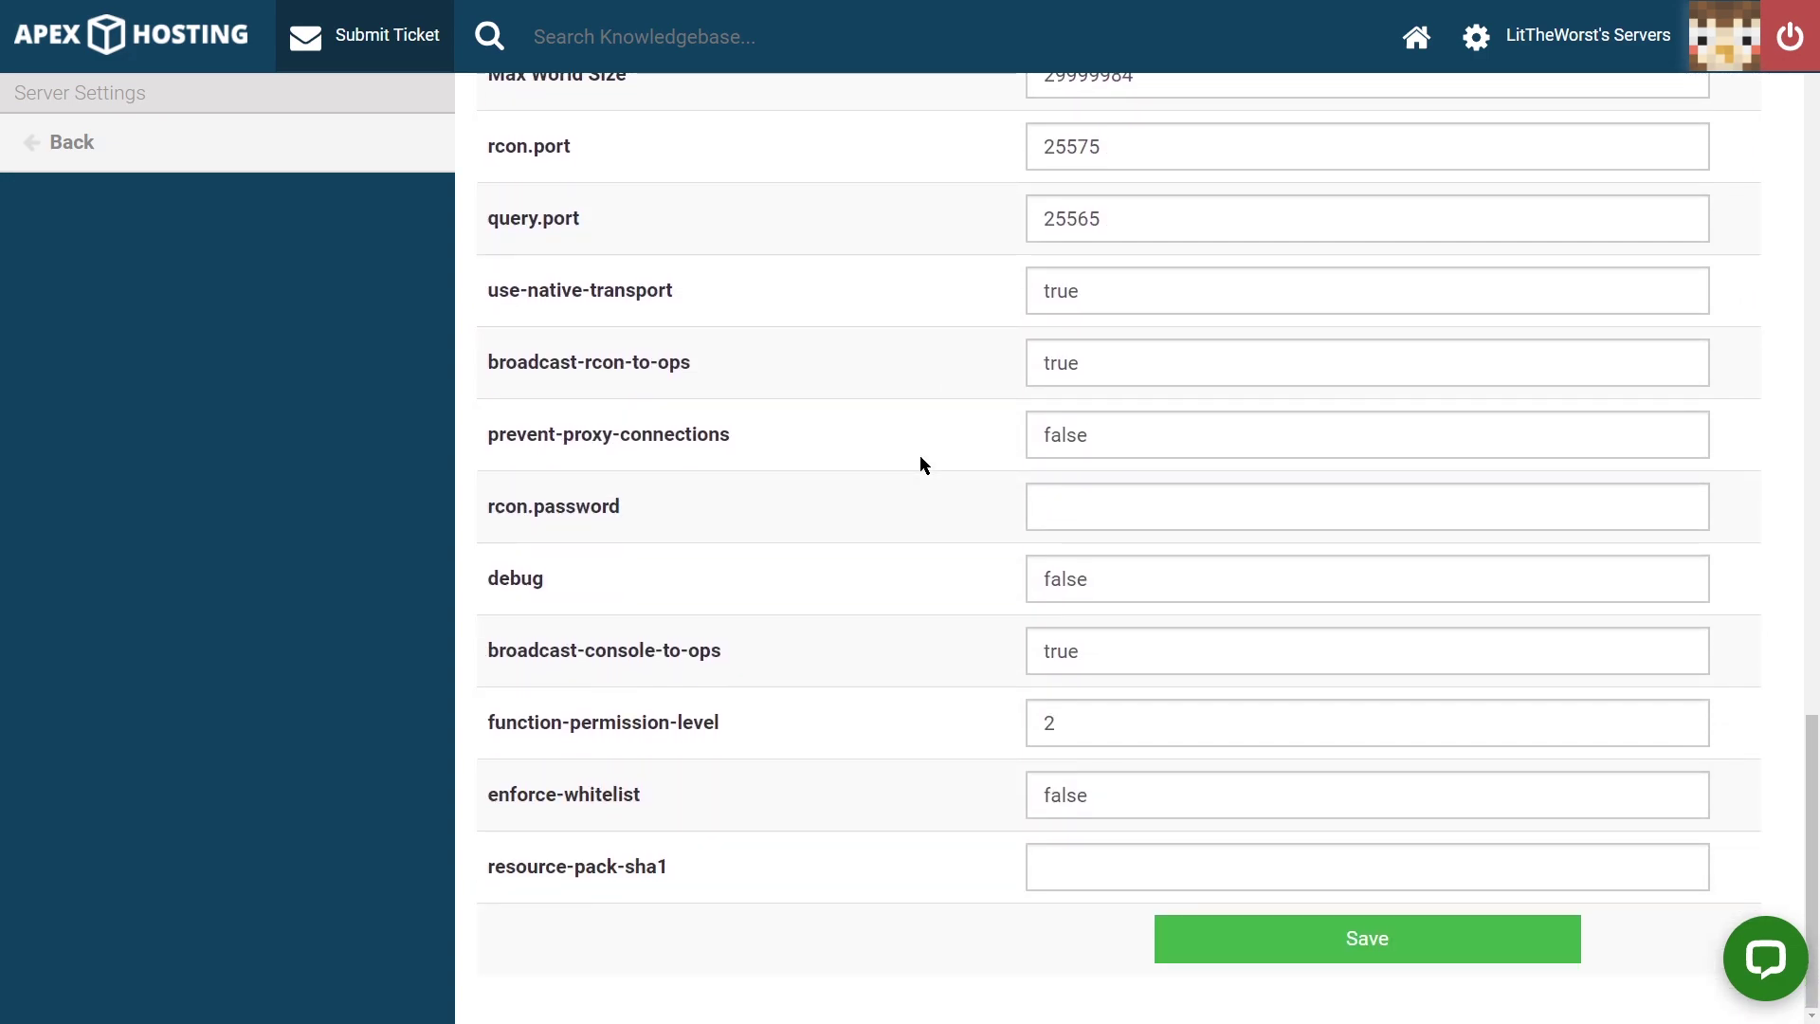
click(1317, 945)
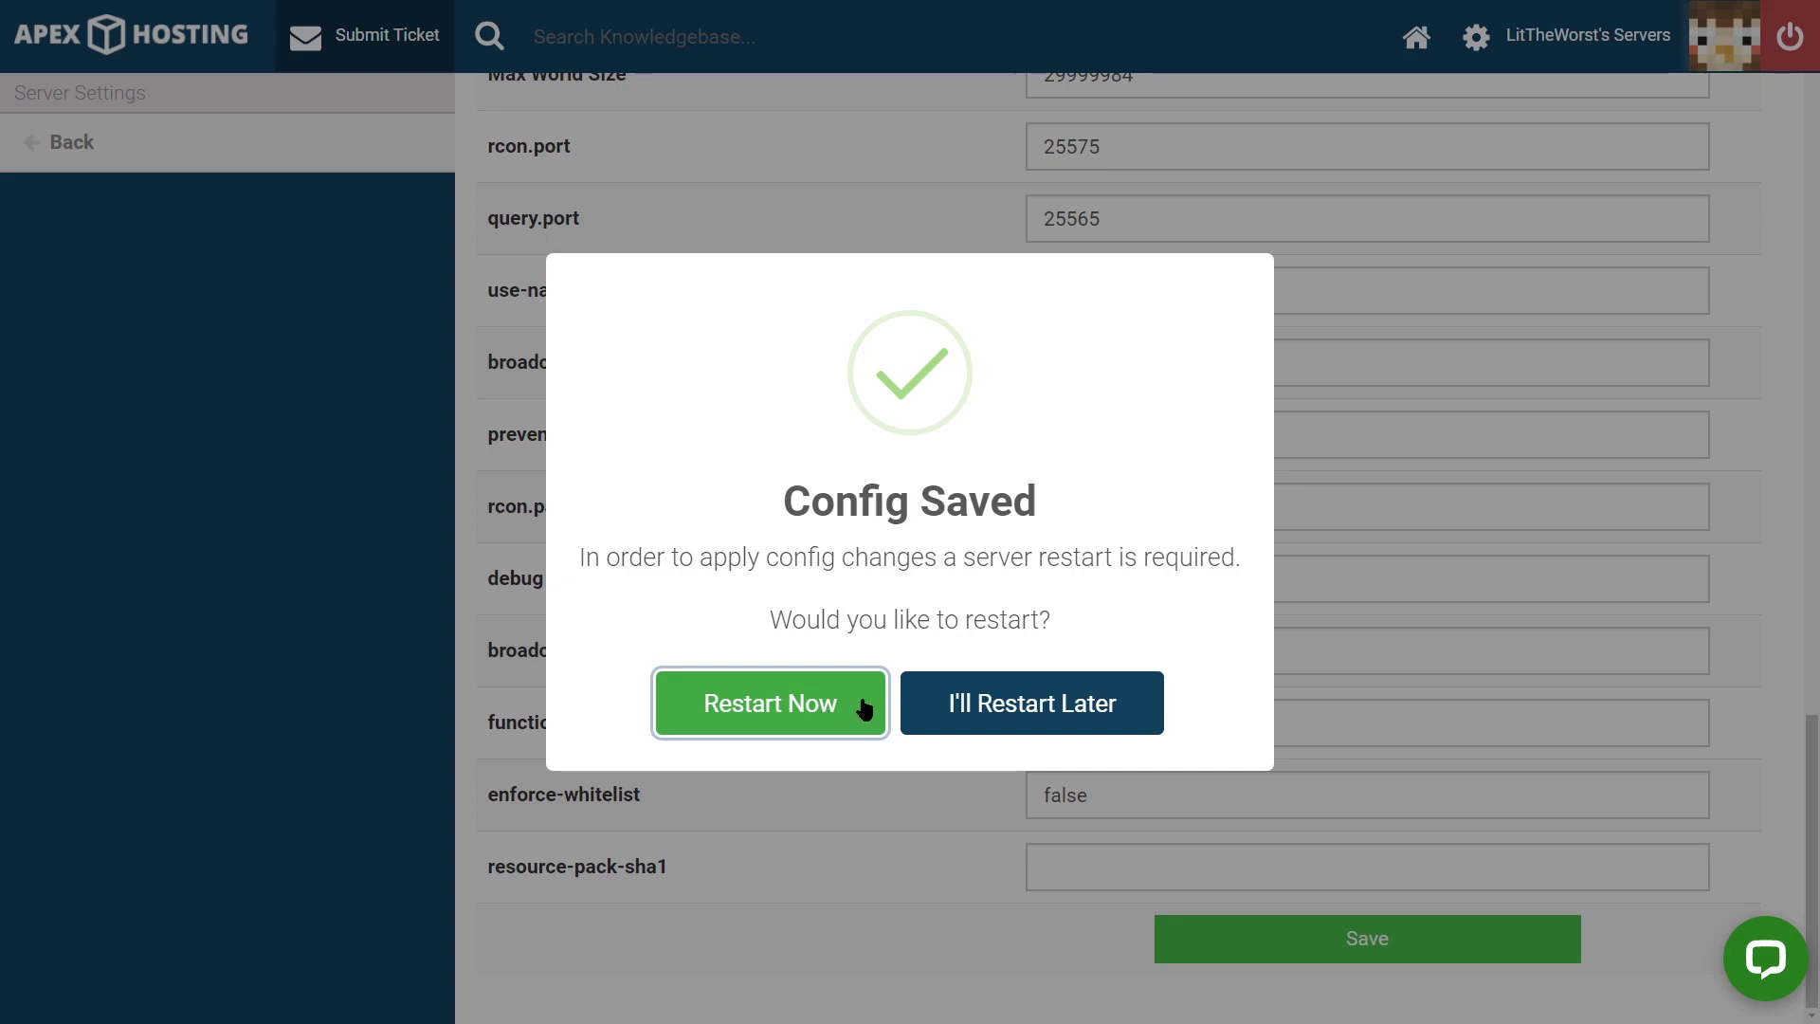
click(825, 720)
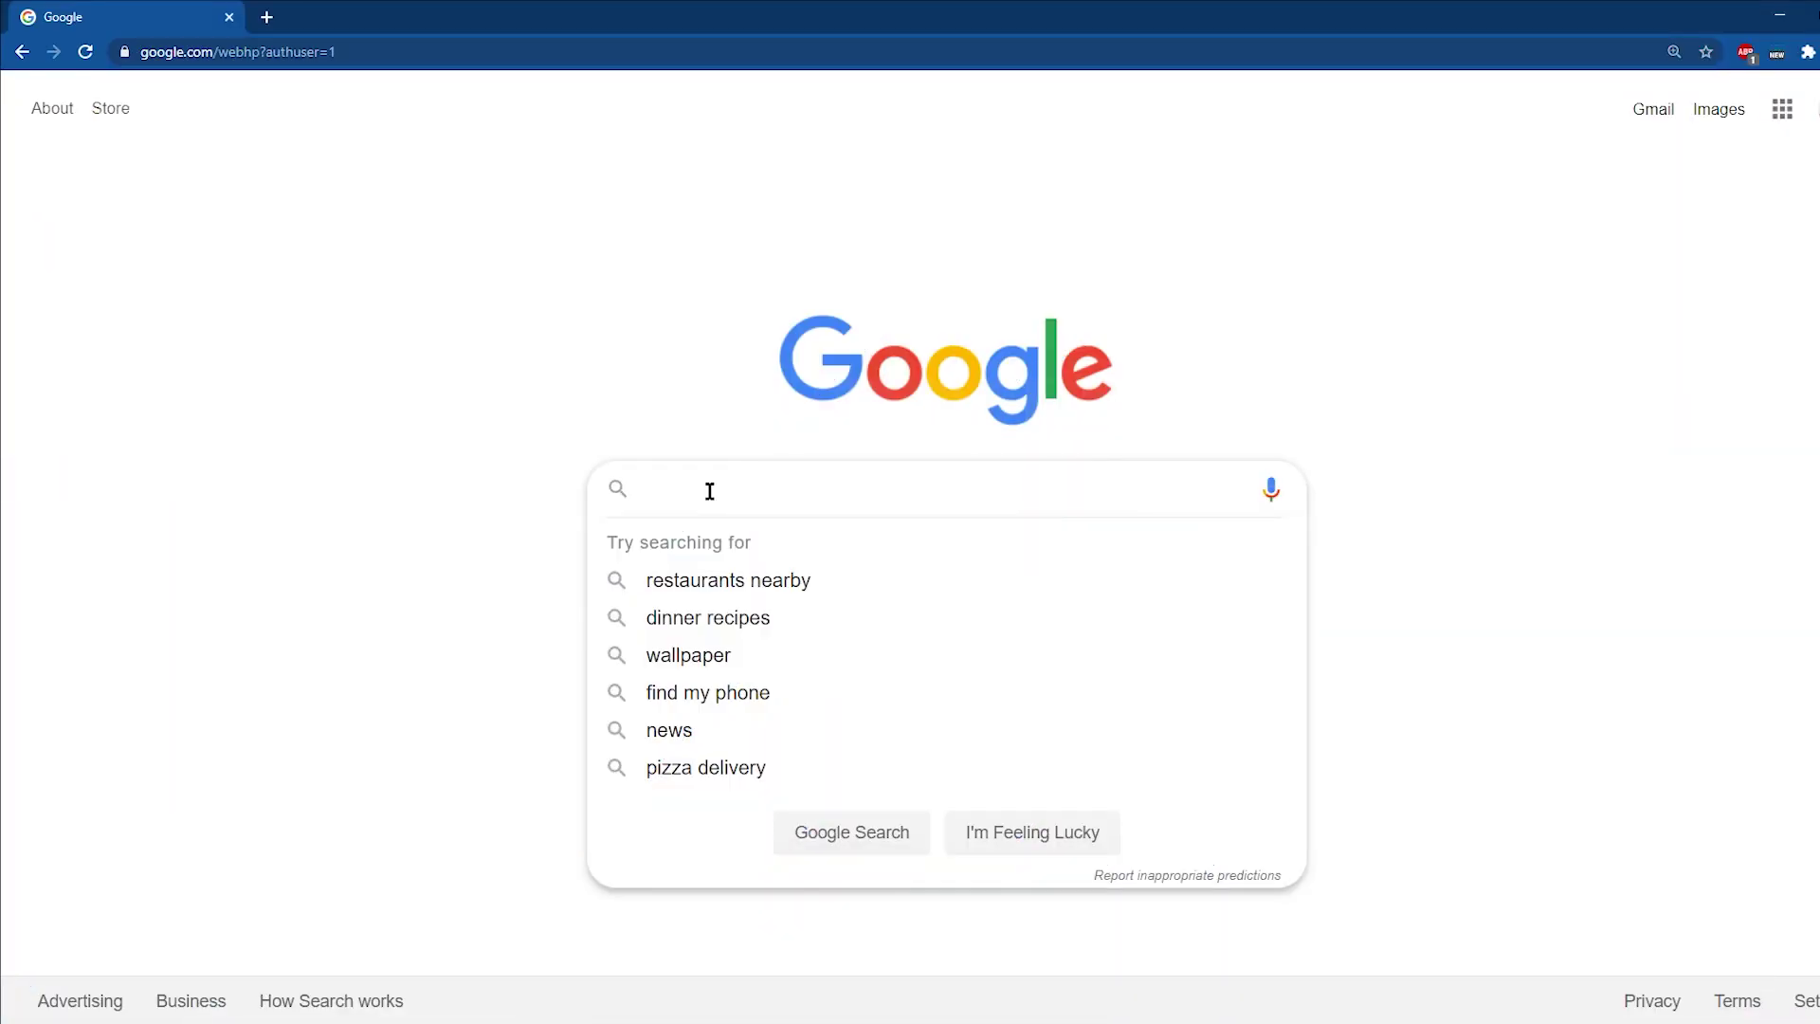
Search Google for 'motd tools'
text(motd)
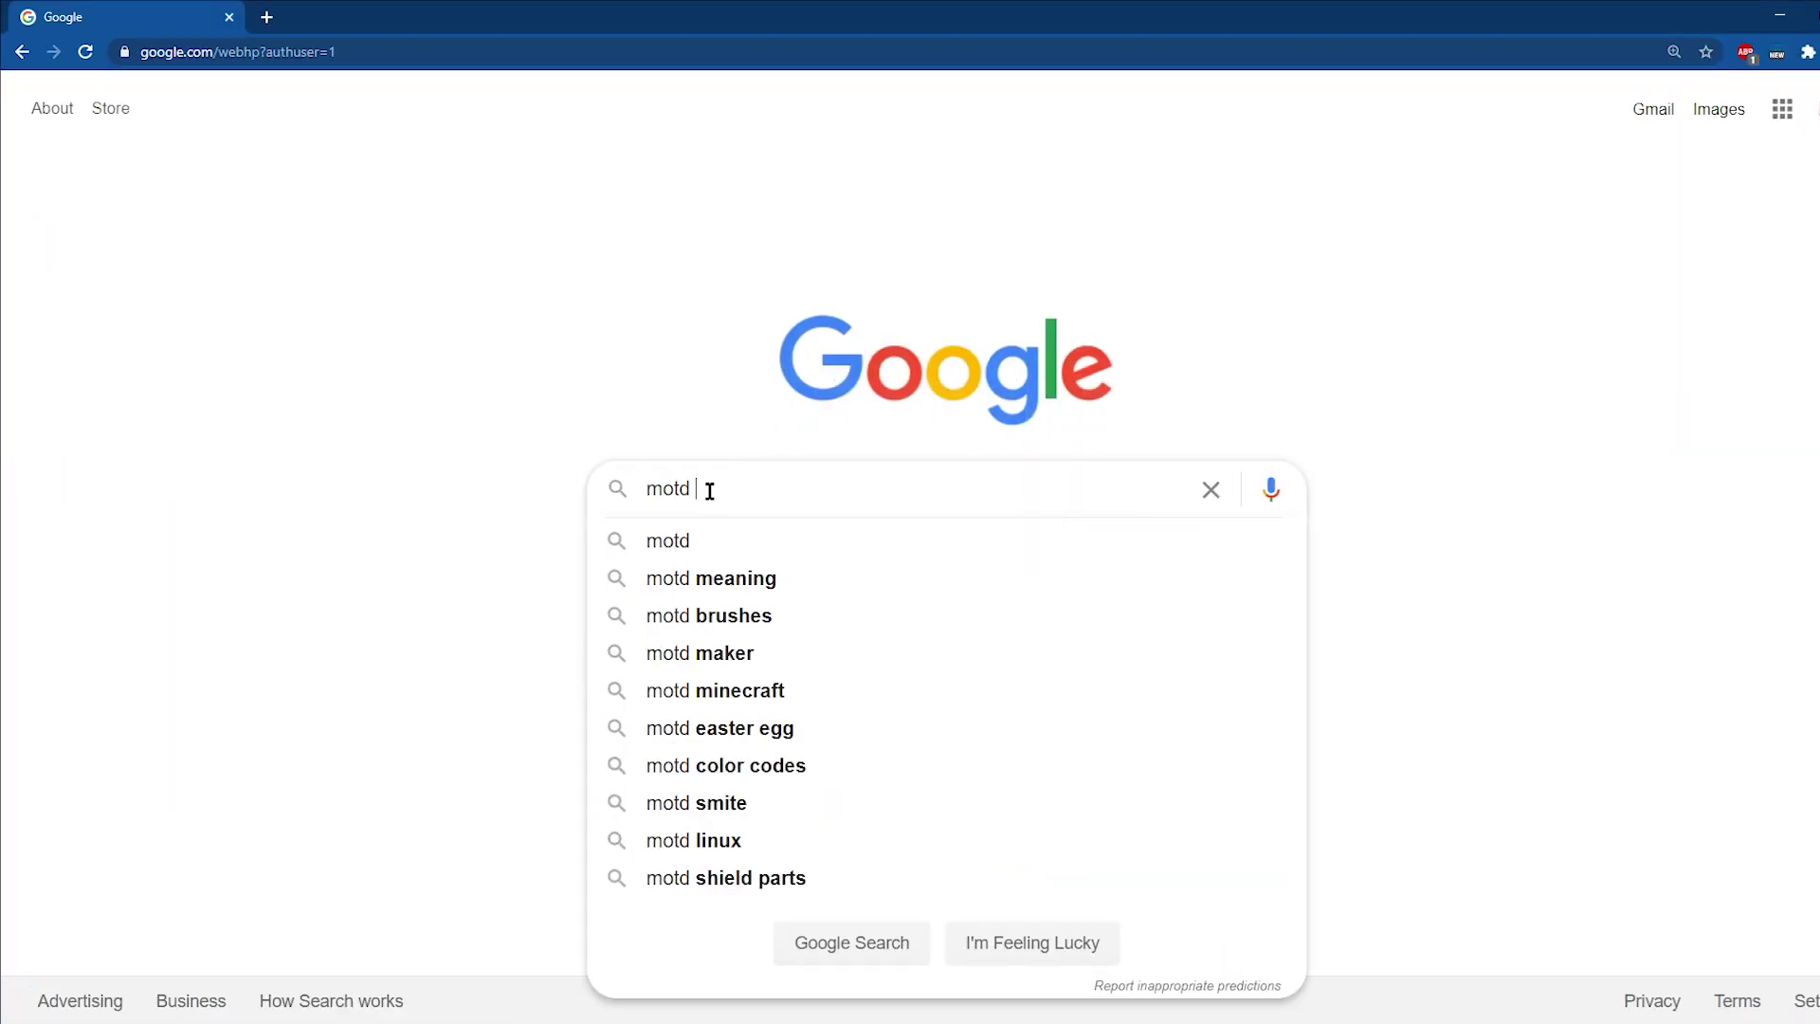
text( tools)
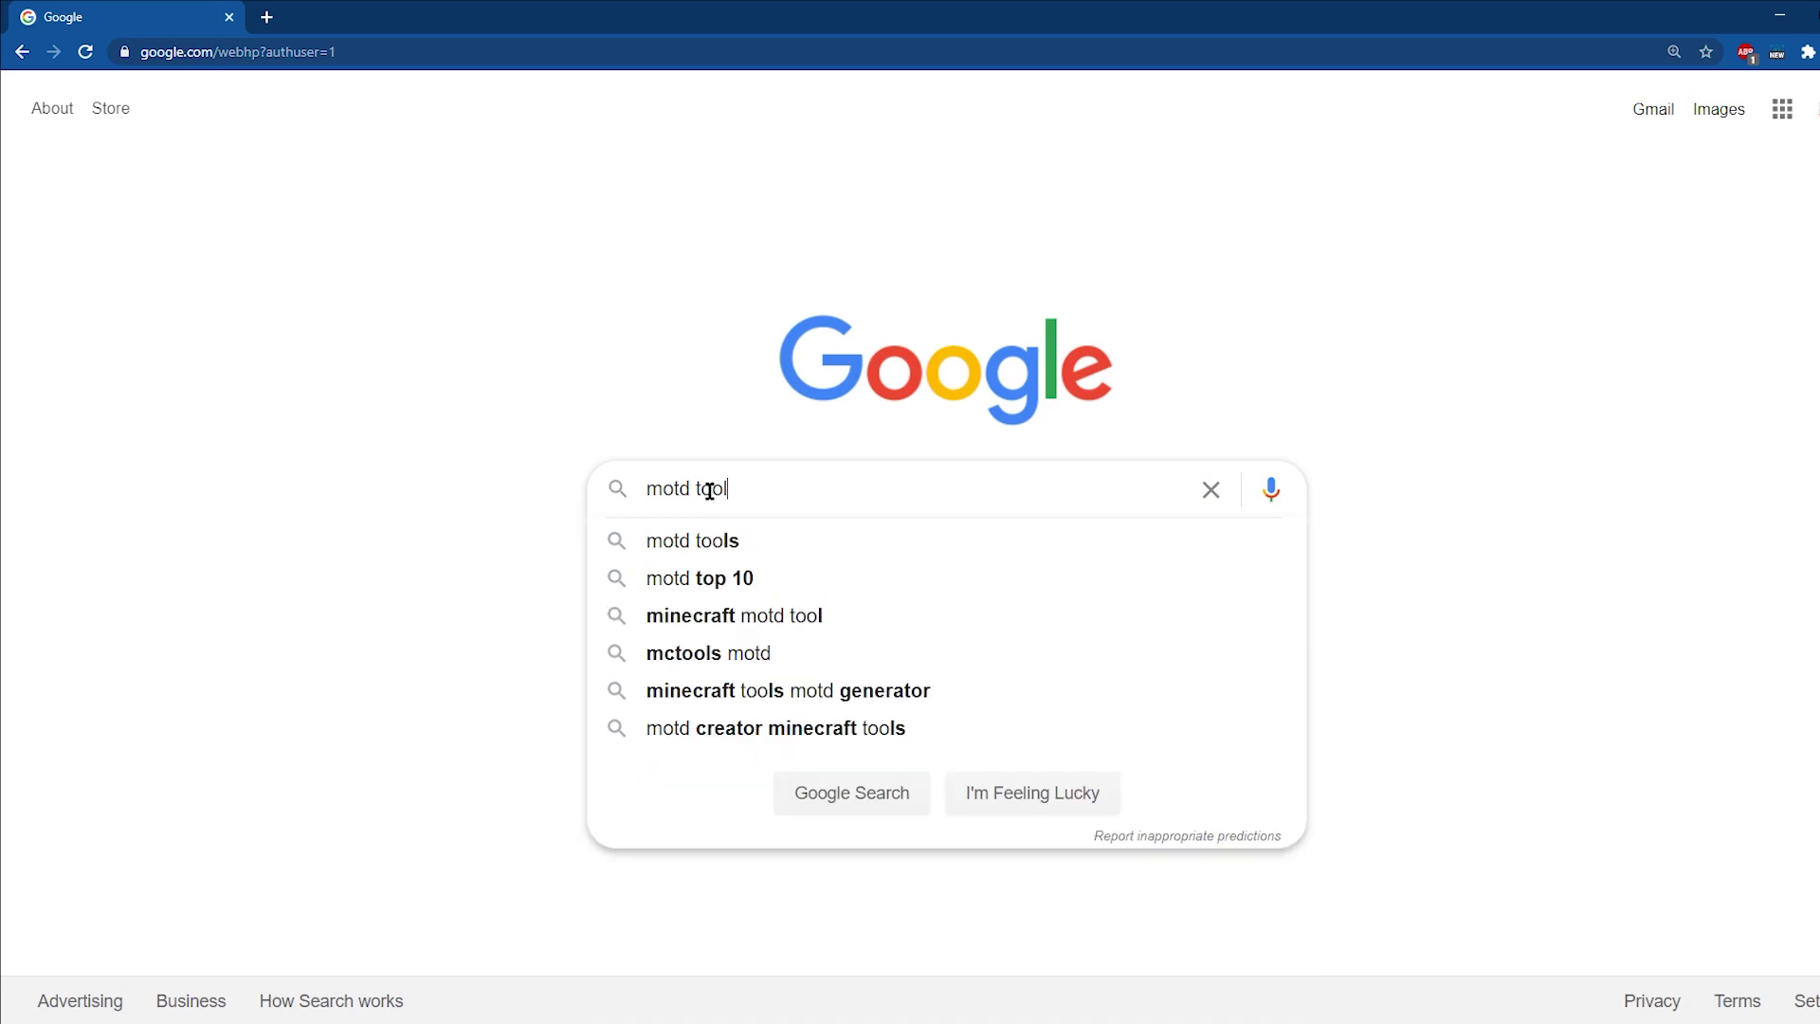
key(Return)
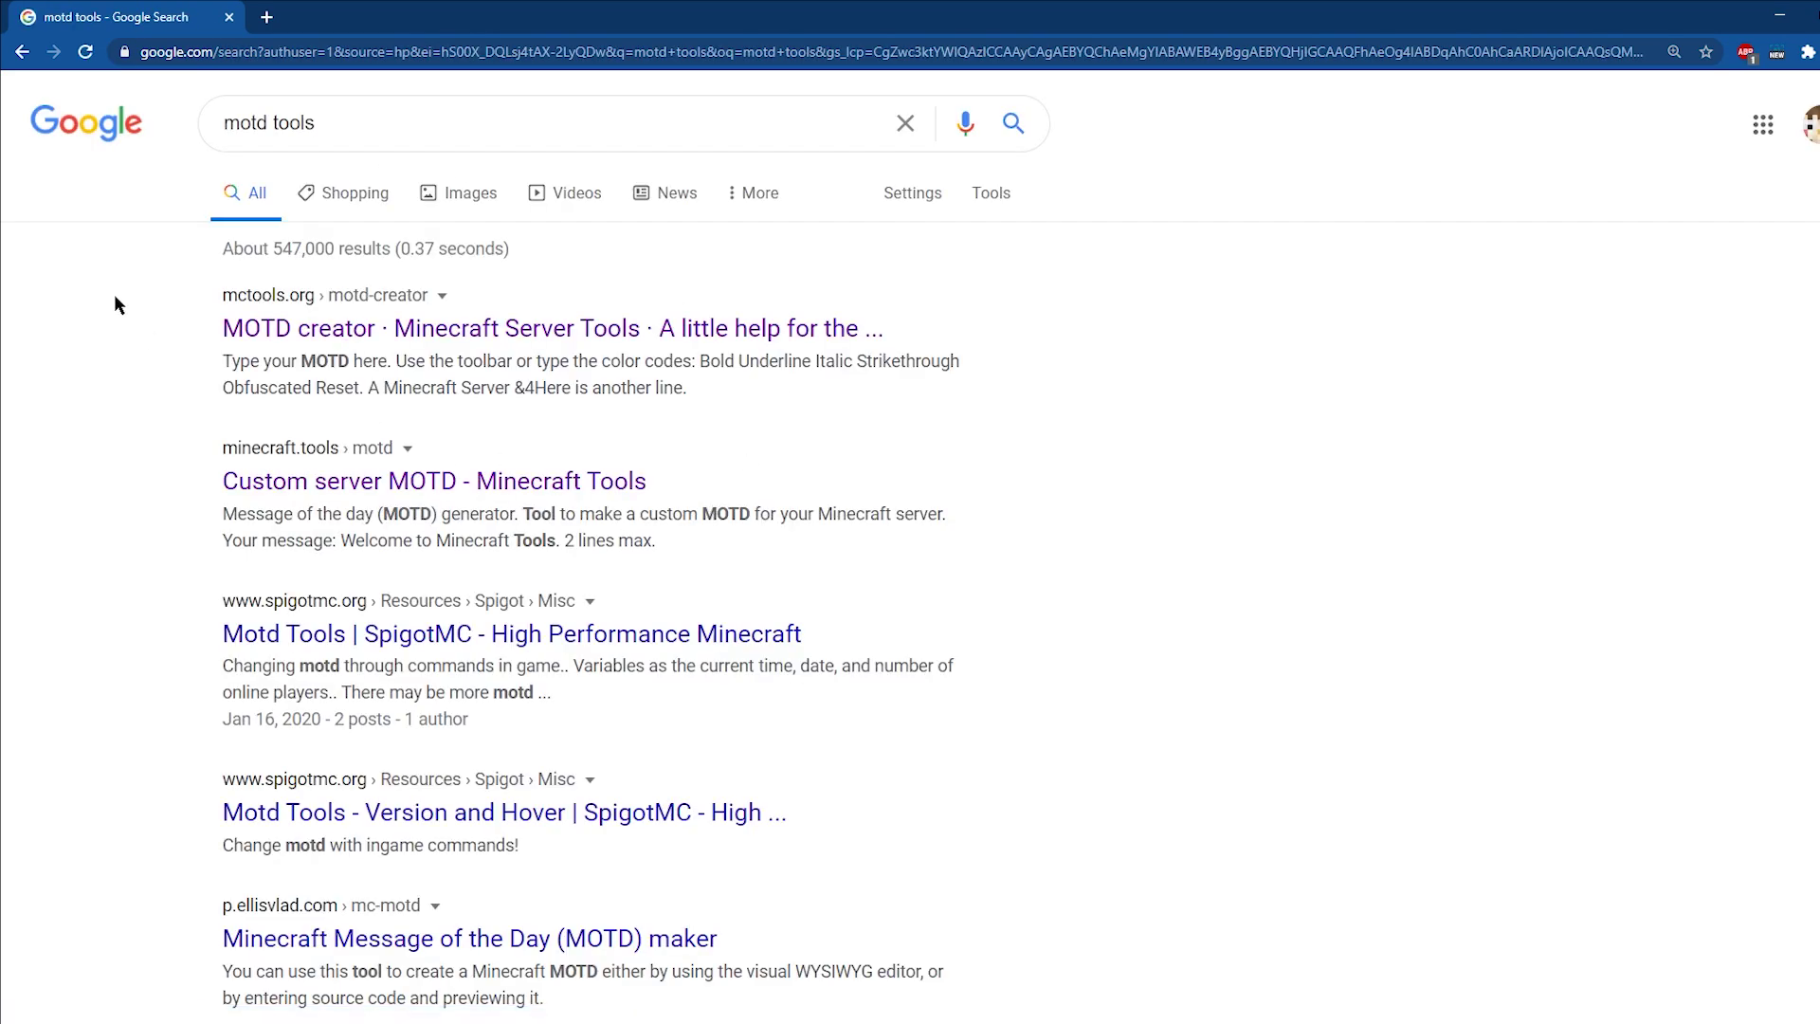
Copy the BungeeCord config.yml motd value from the mctools.org MOTD creator
click(375, 349)
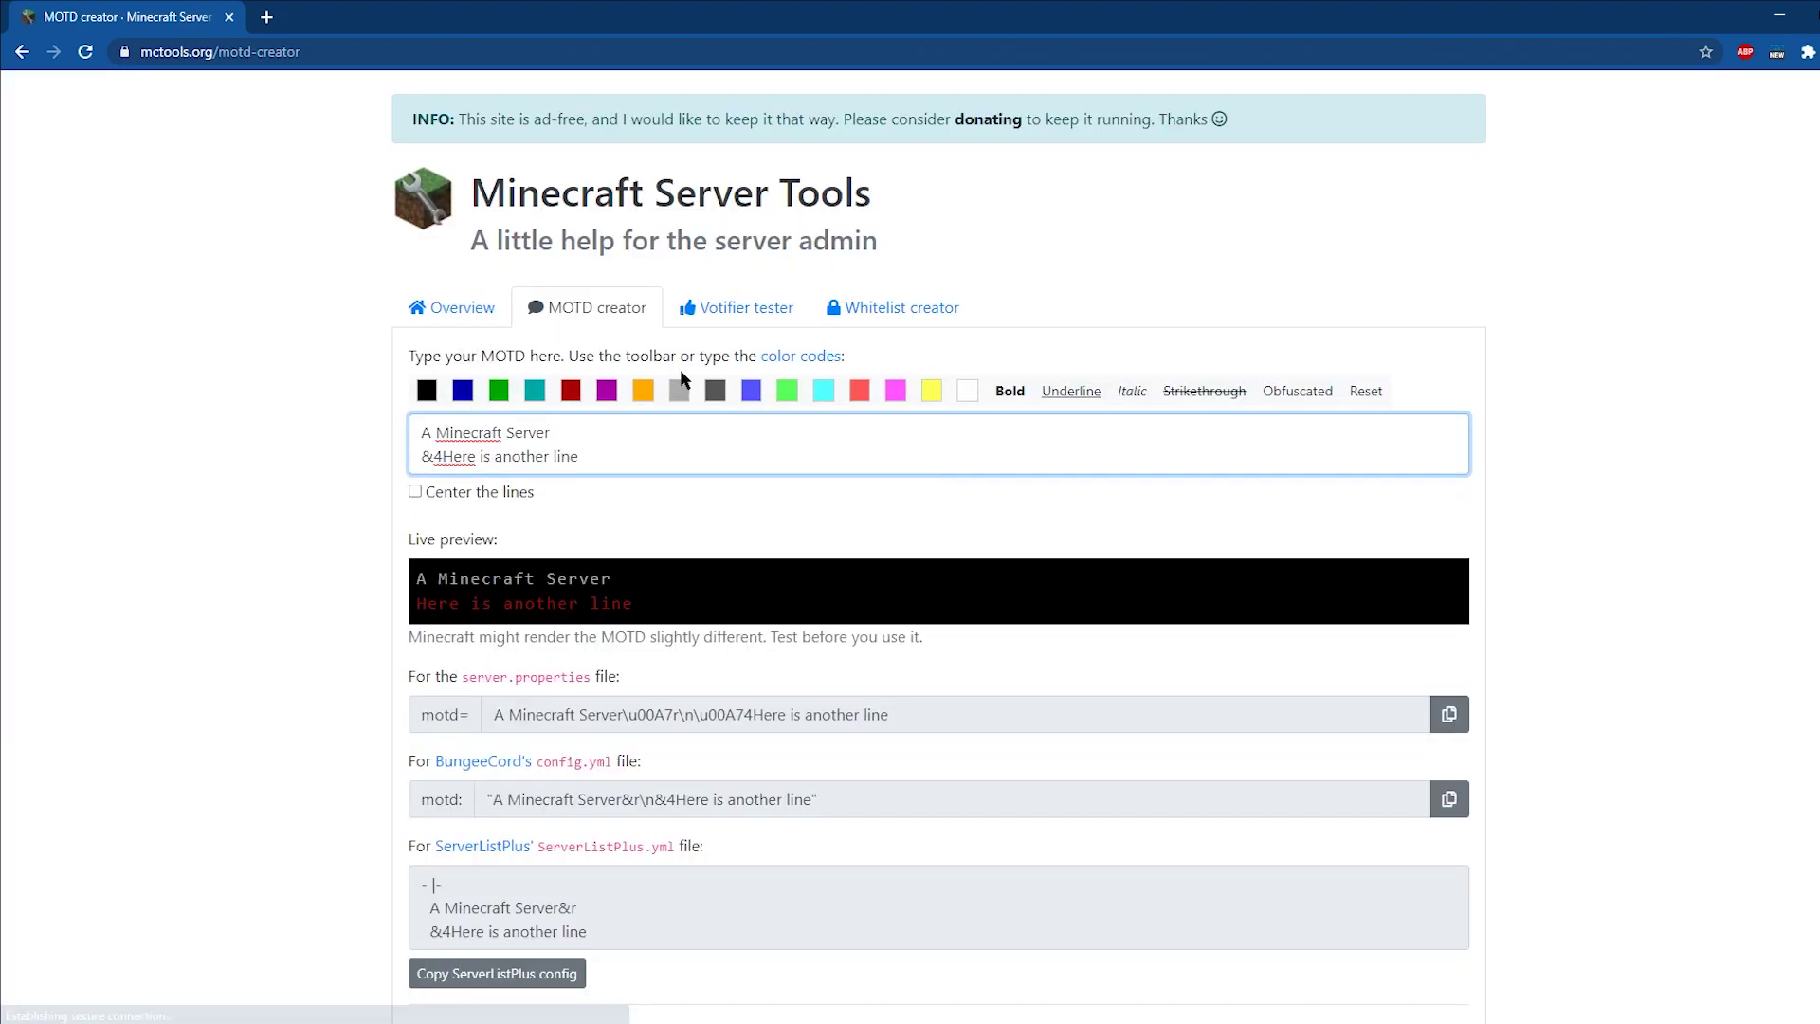
scroll(497, 387, down, 1)
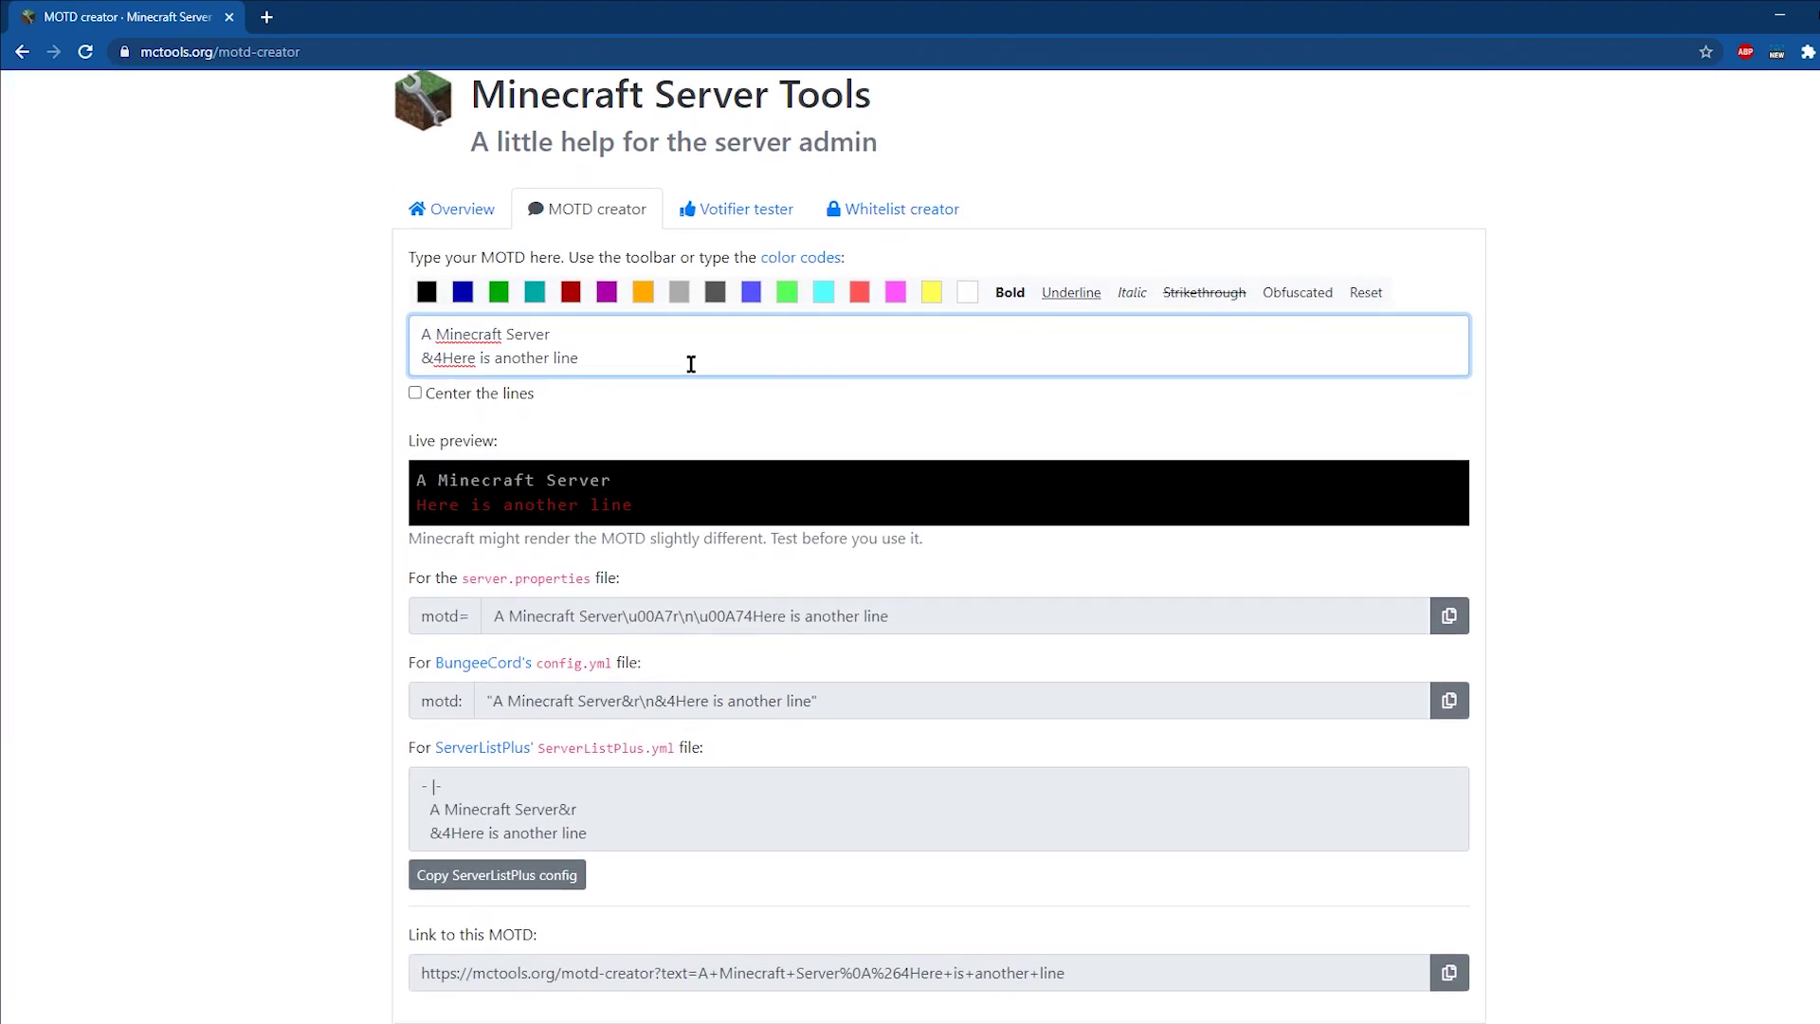
drag(688, 361, 393, 331)
click(393, 332)
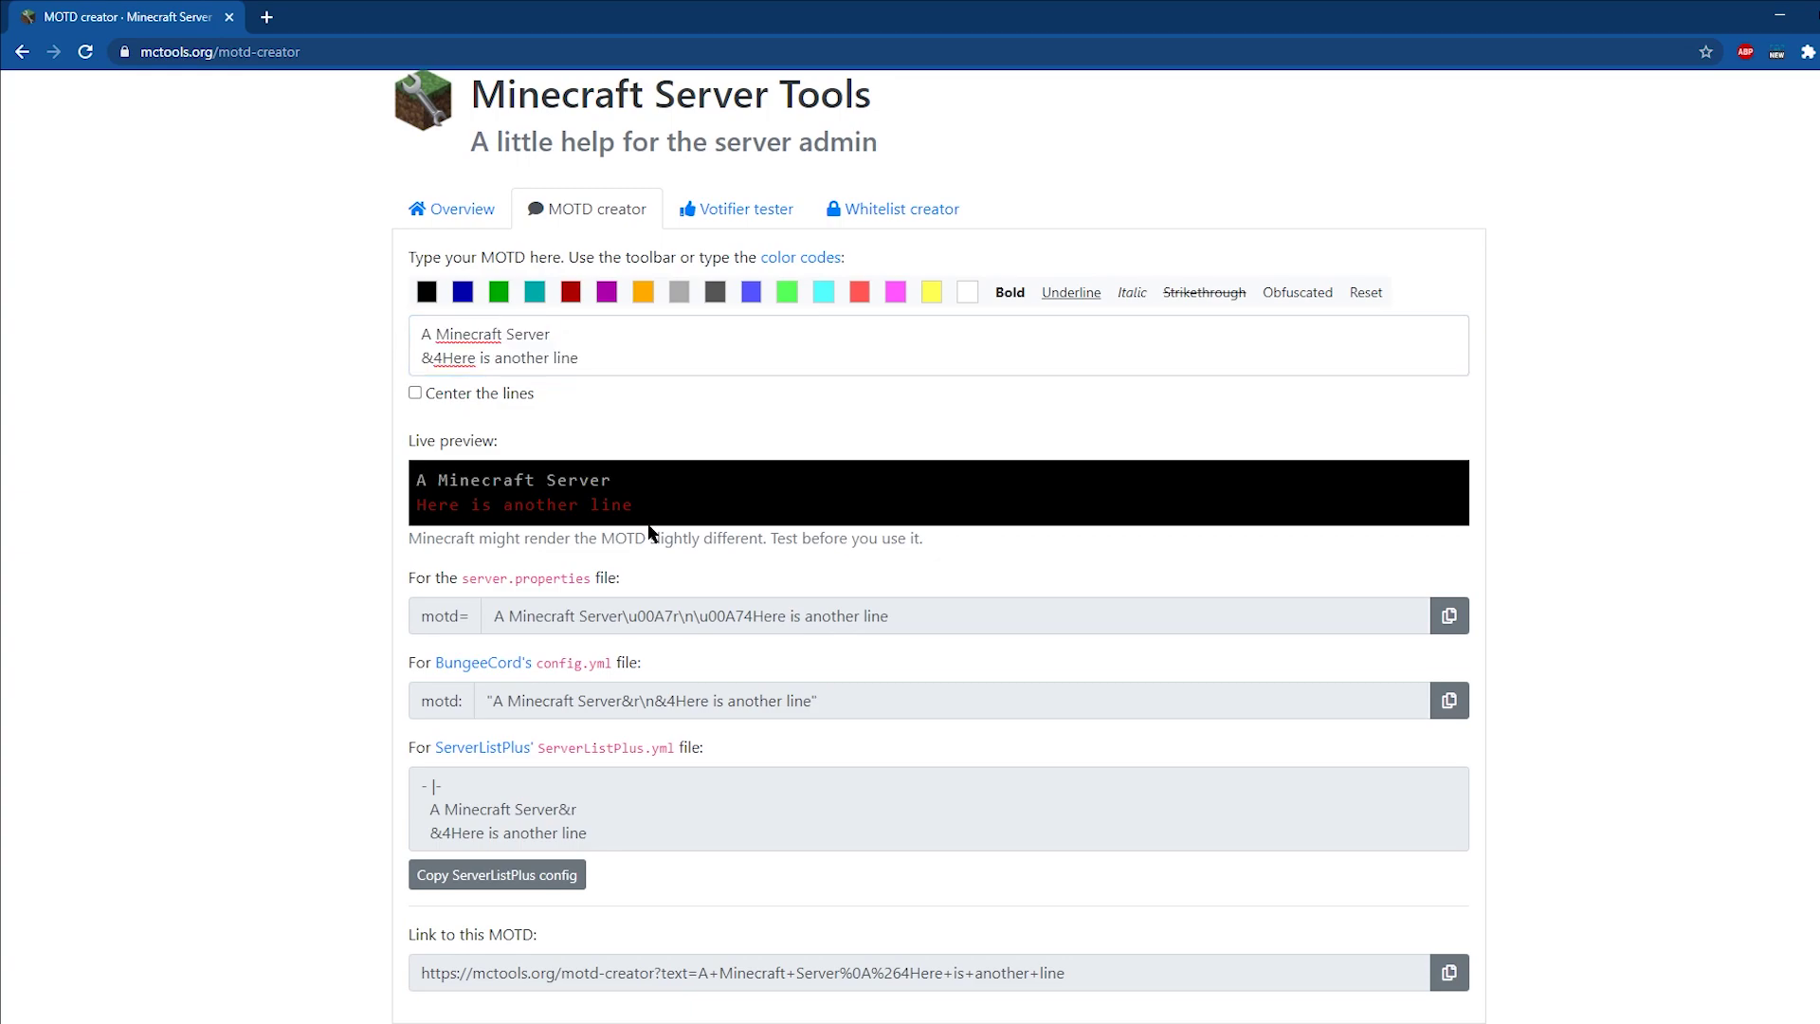
drag(624, 574, 398, 572)
click(398, 571)
drag(658, 656, 407, 654)
click(410, 652)
drag(866, 702, 459, 709)
right_click(588, 692)
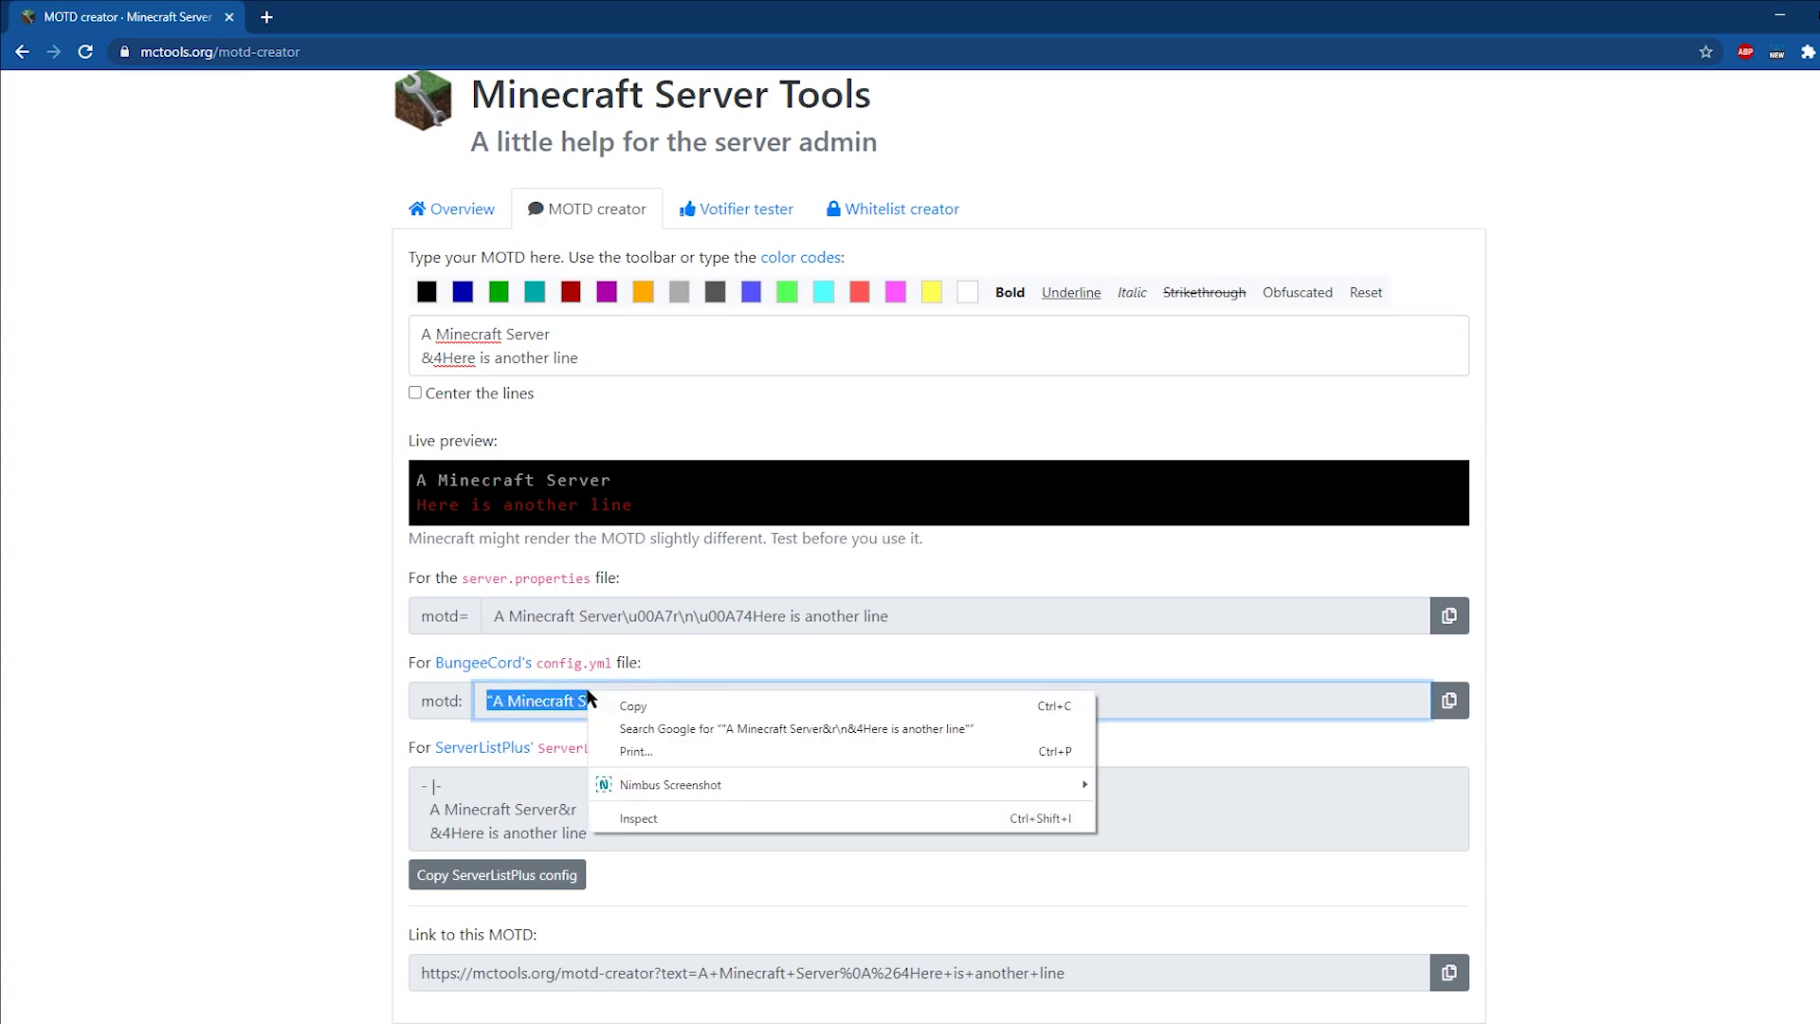
click(634, 706)
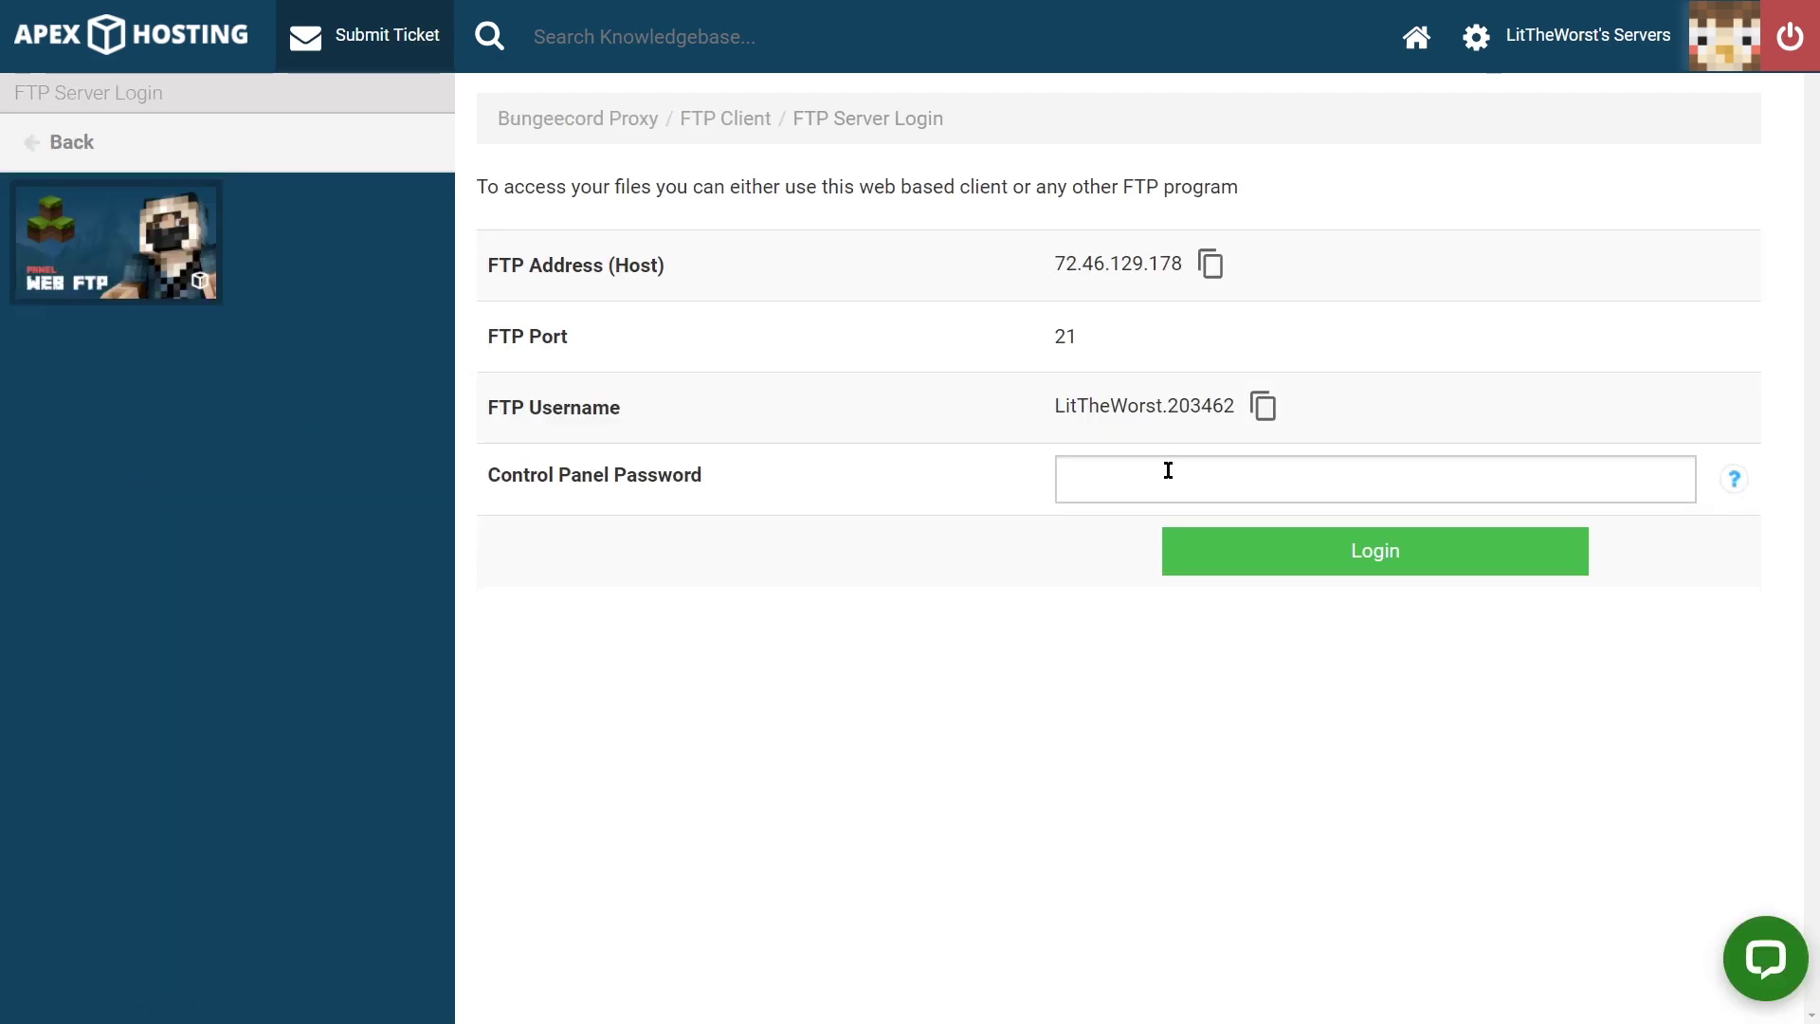
Log in to the web FTP with the saved control panel password
click(1168, 470)
click(1187, 535)
click(1246, 553)
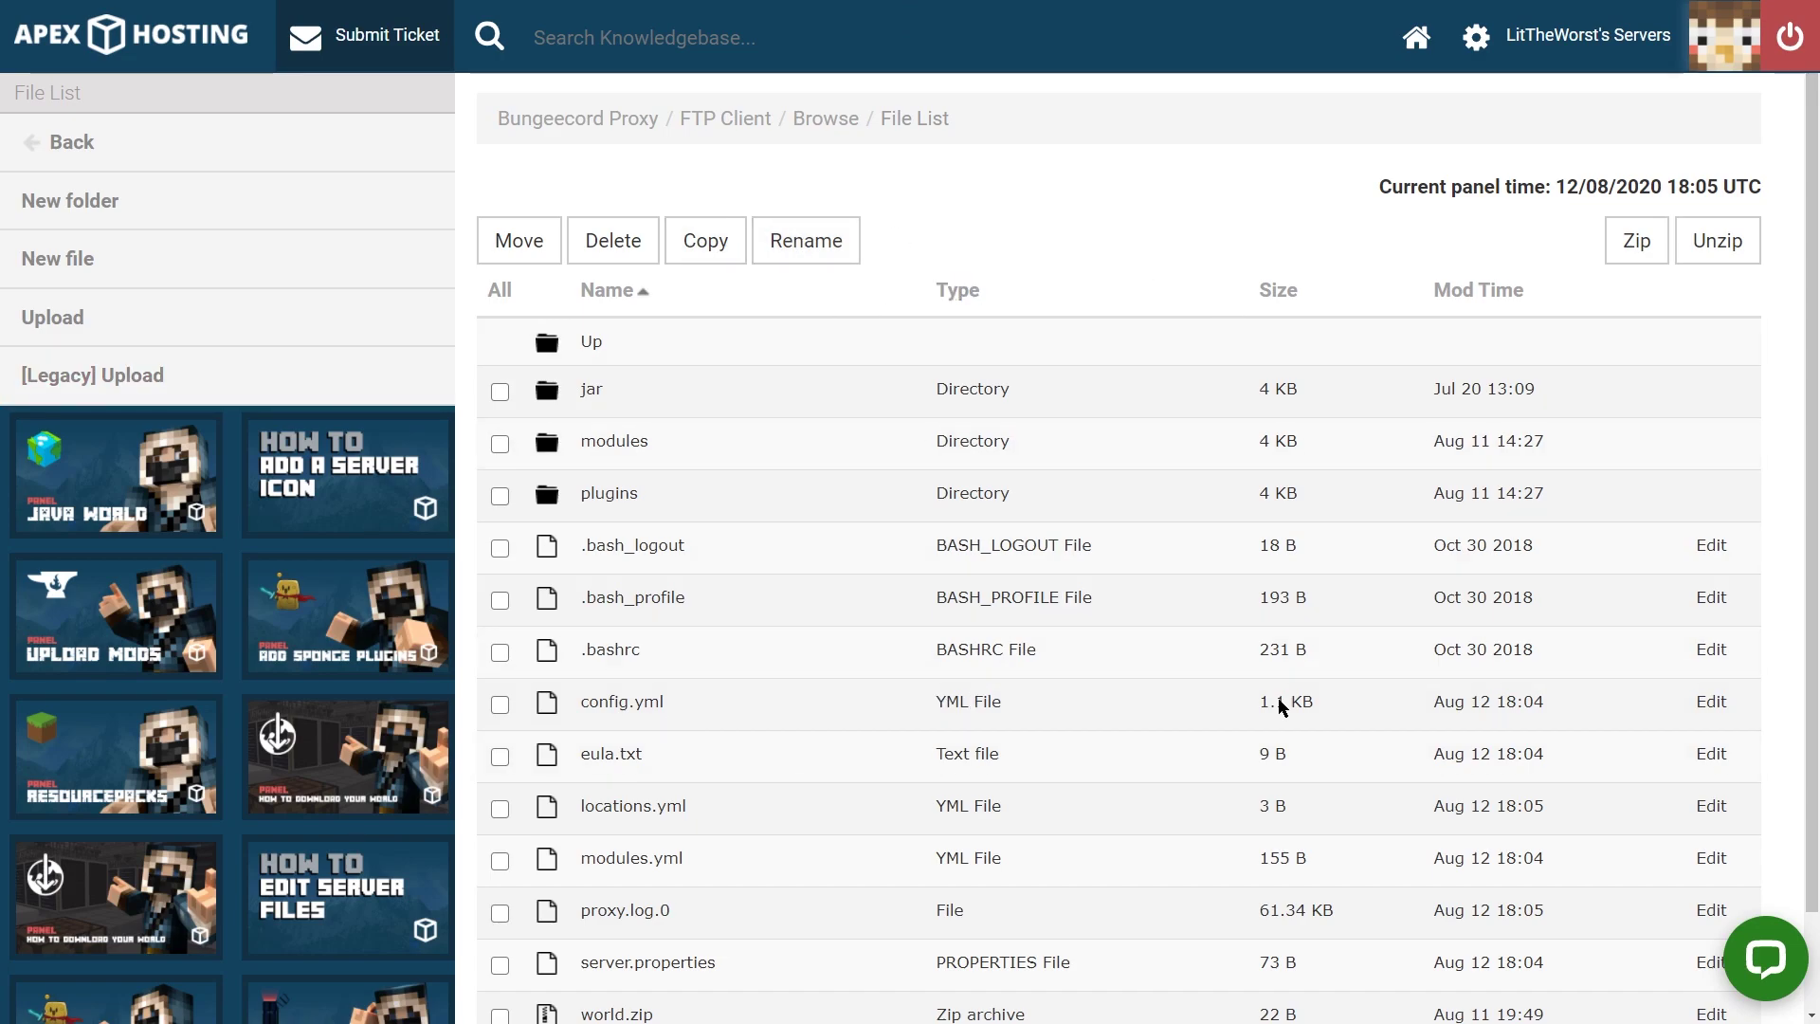
Replace config.yml's motd value with 'A Minecraft Server&r\n&4Here is another line'
click(1712, 702)
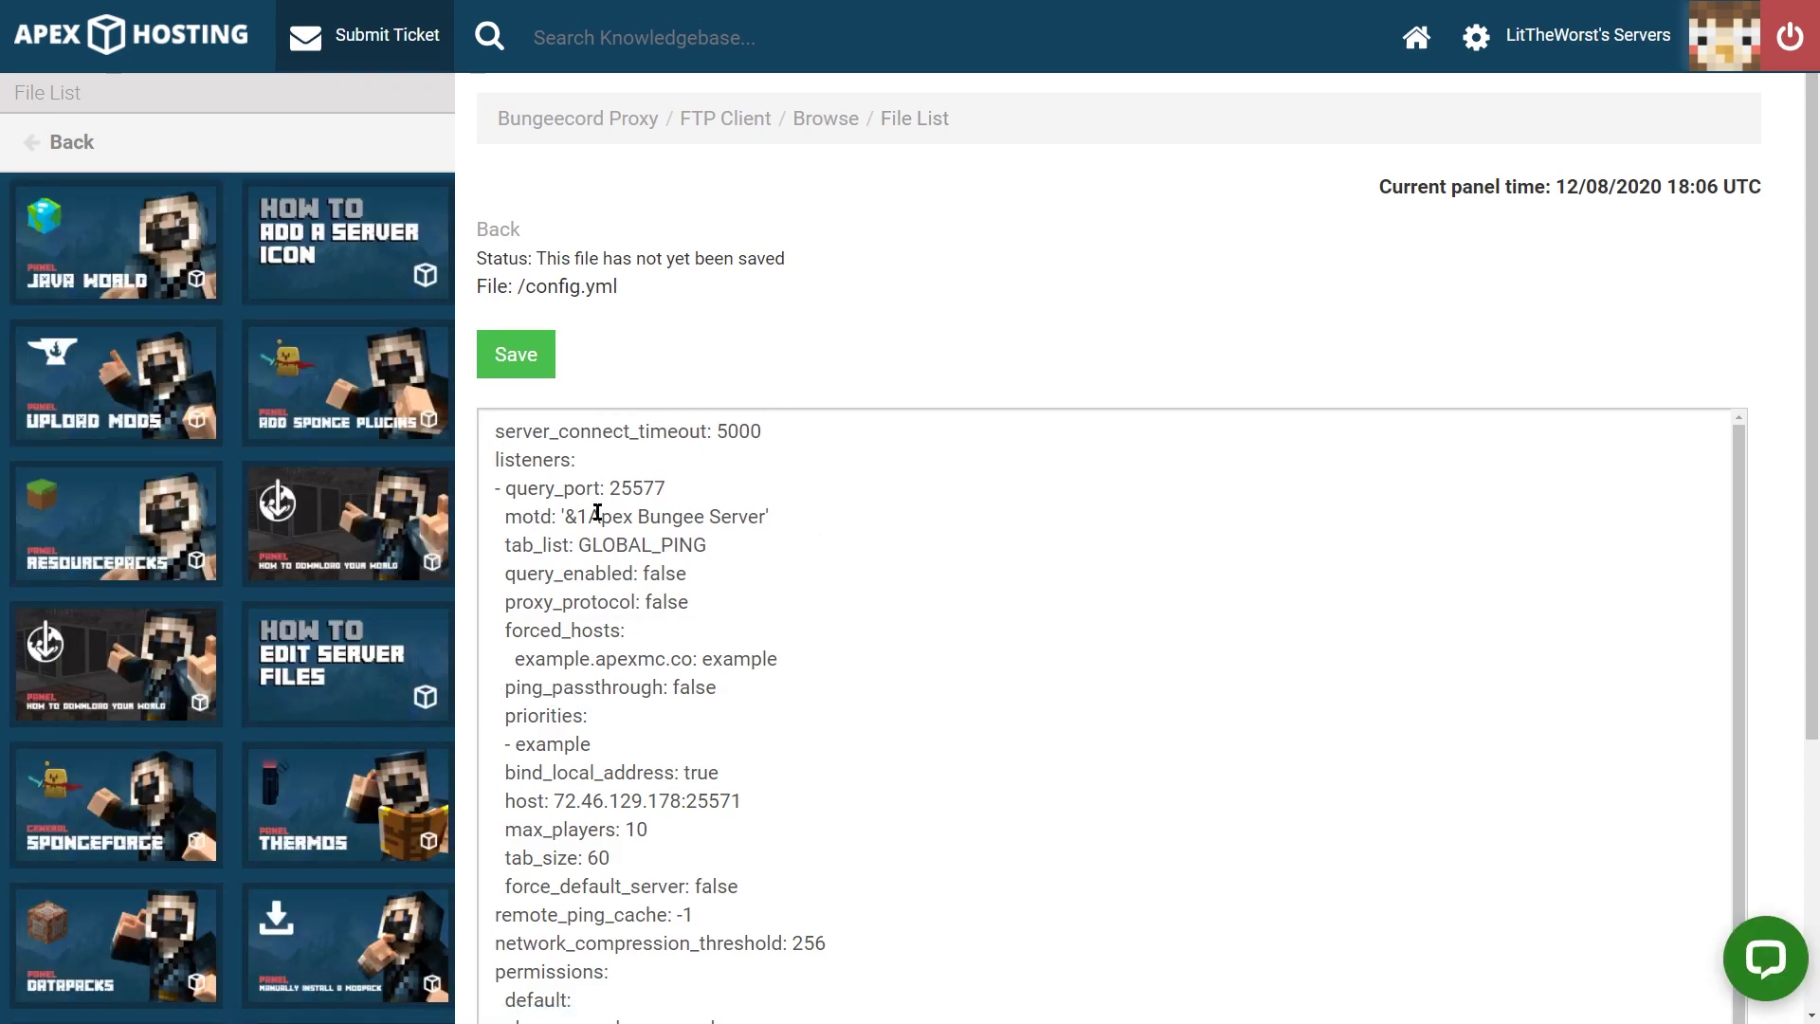
drag(784, 515, 561, 518)
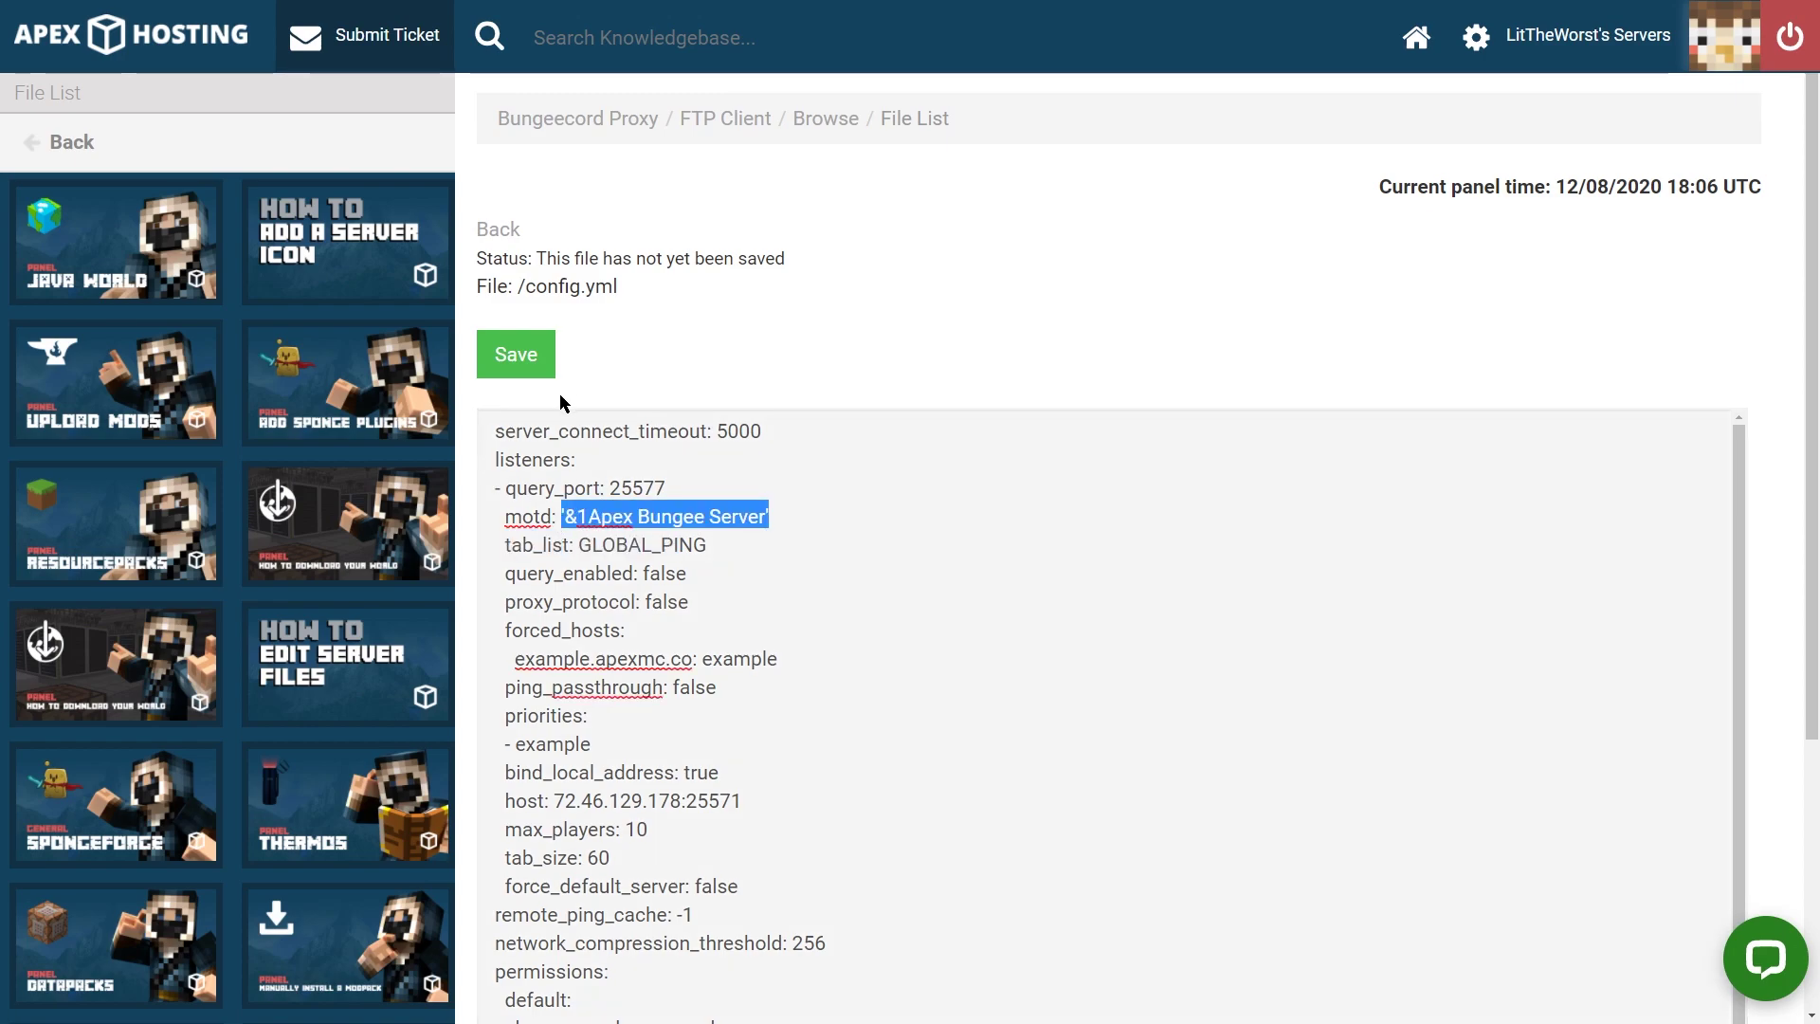
key(BackSpace)
key(BackSpace)
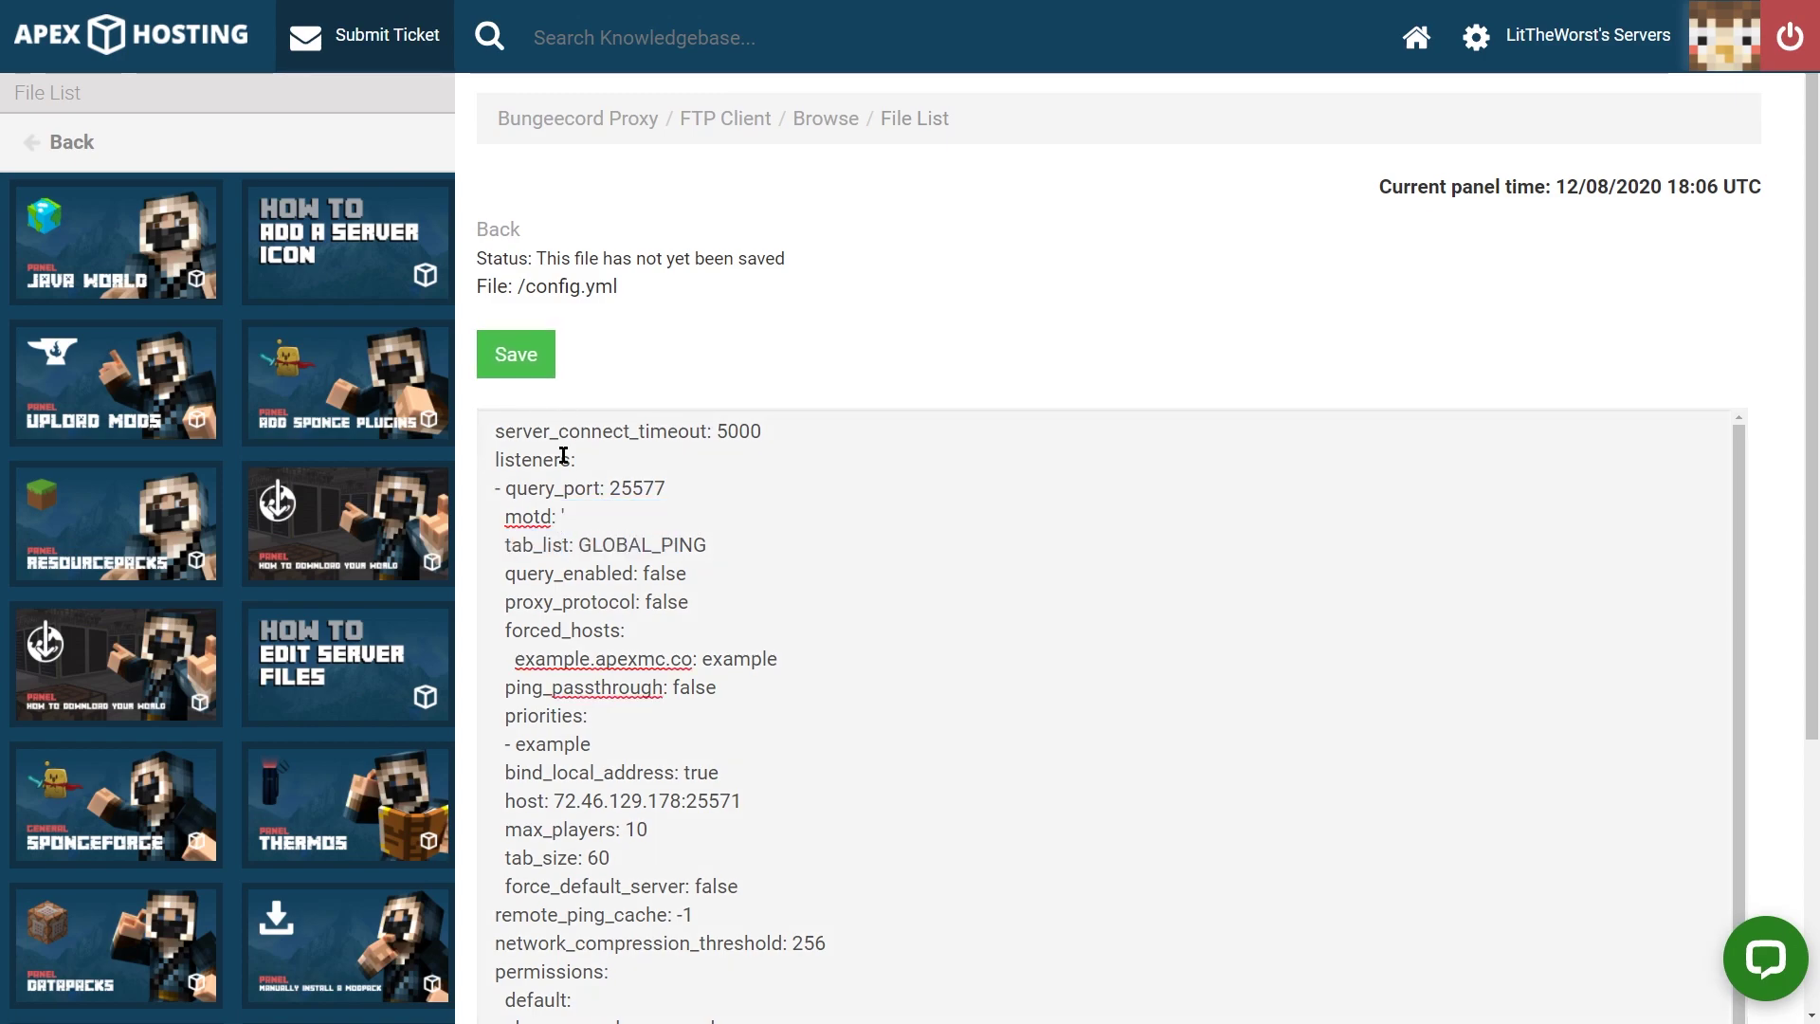
text("A Minecraft Server&r\n&4Here is another line")
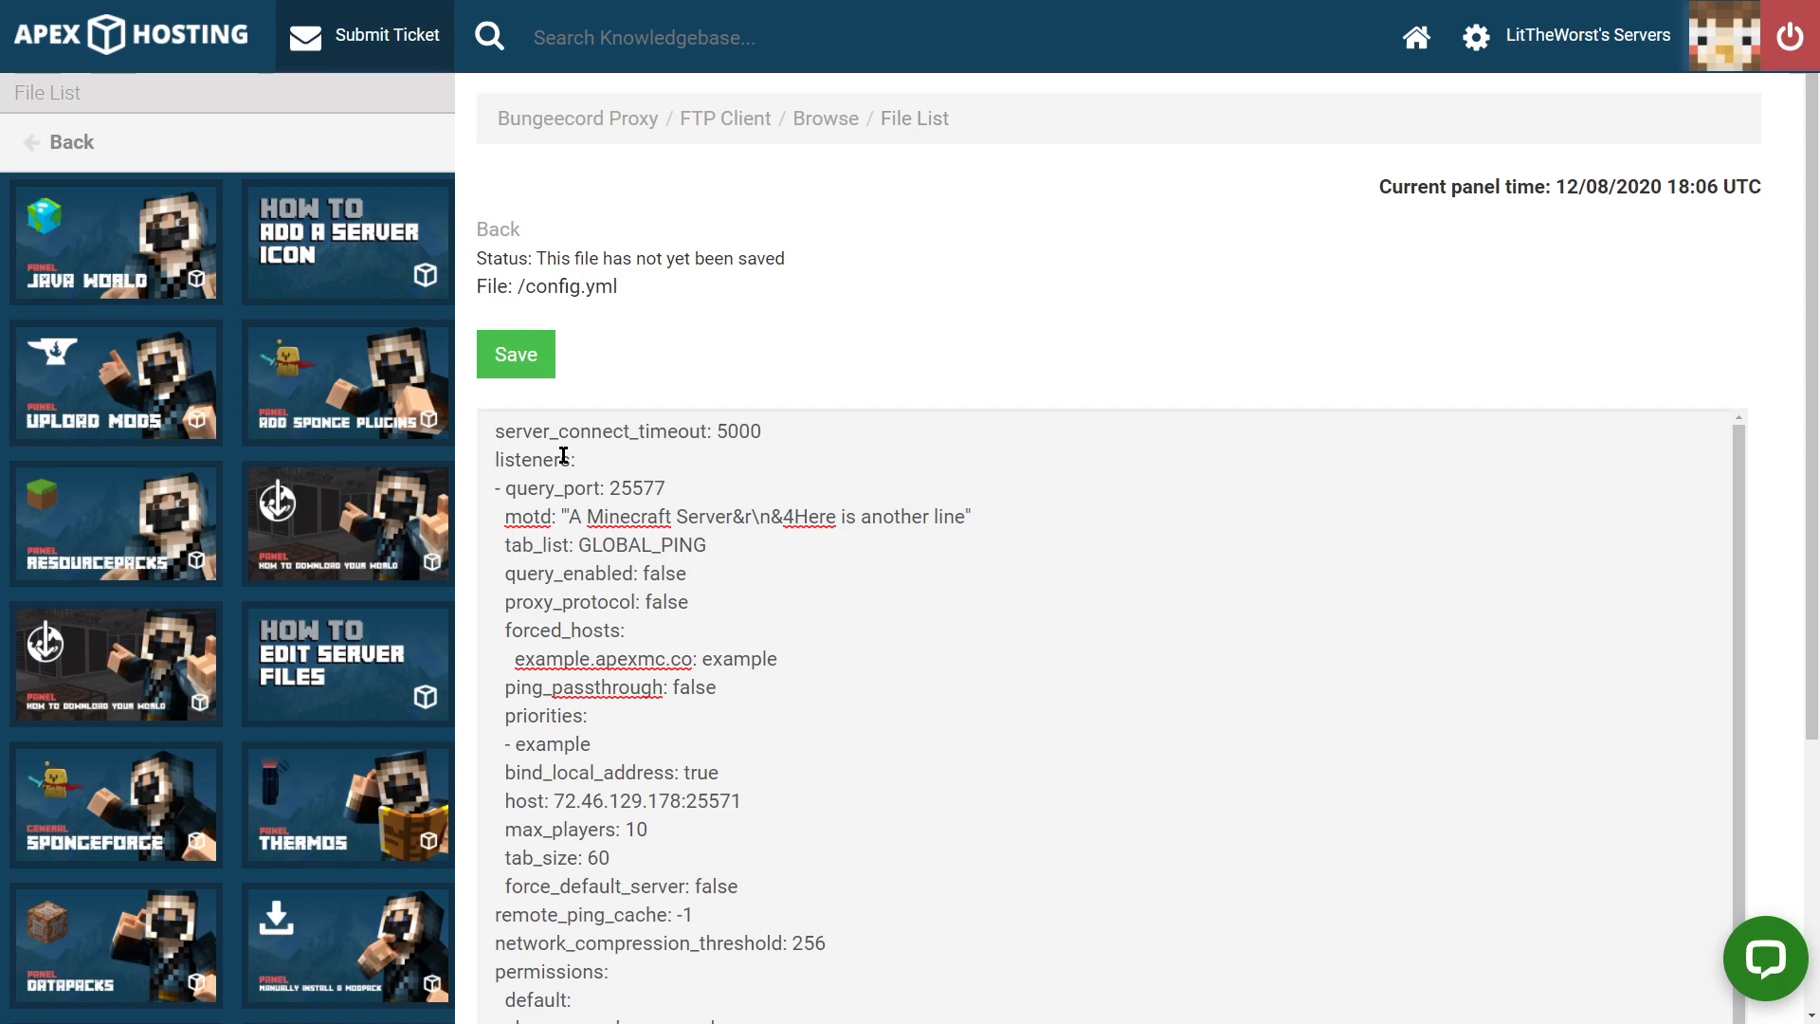
click(562, 517)
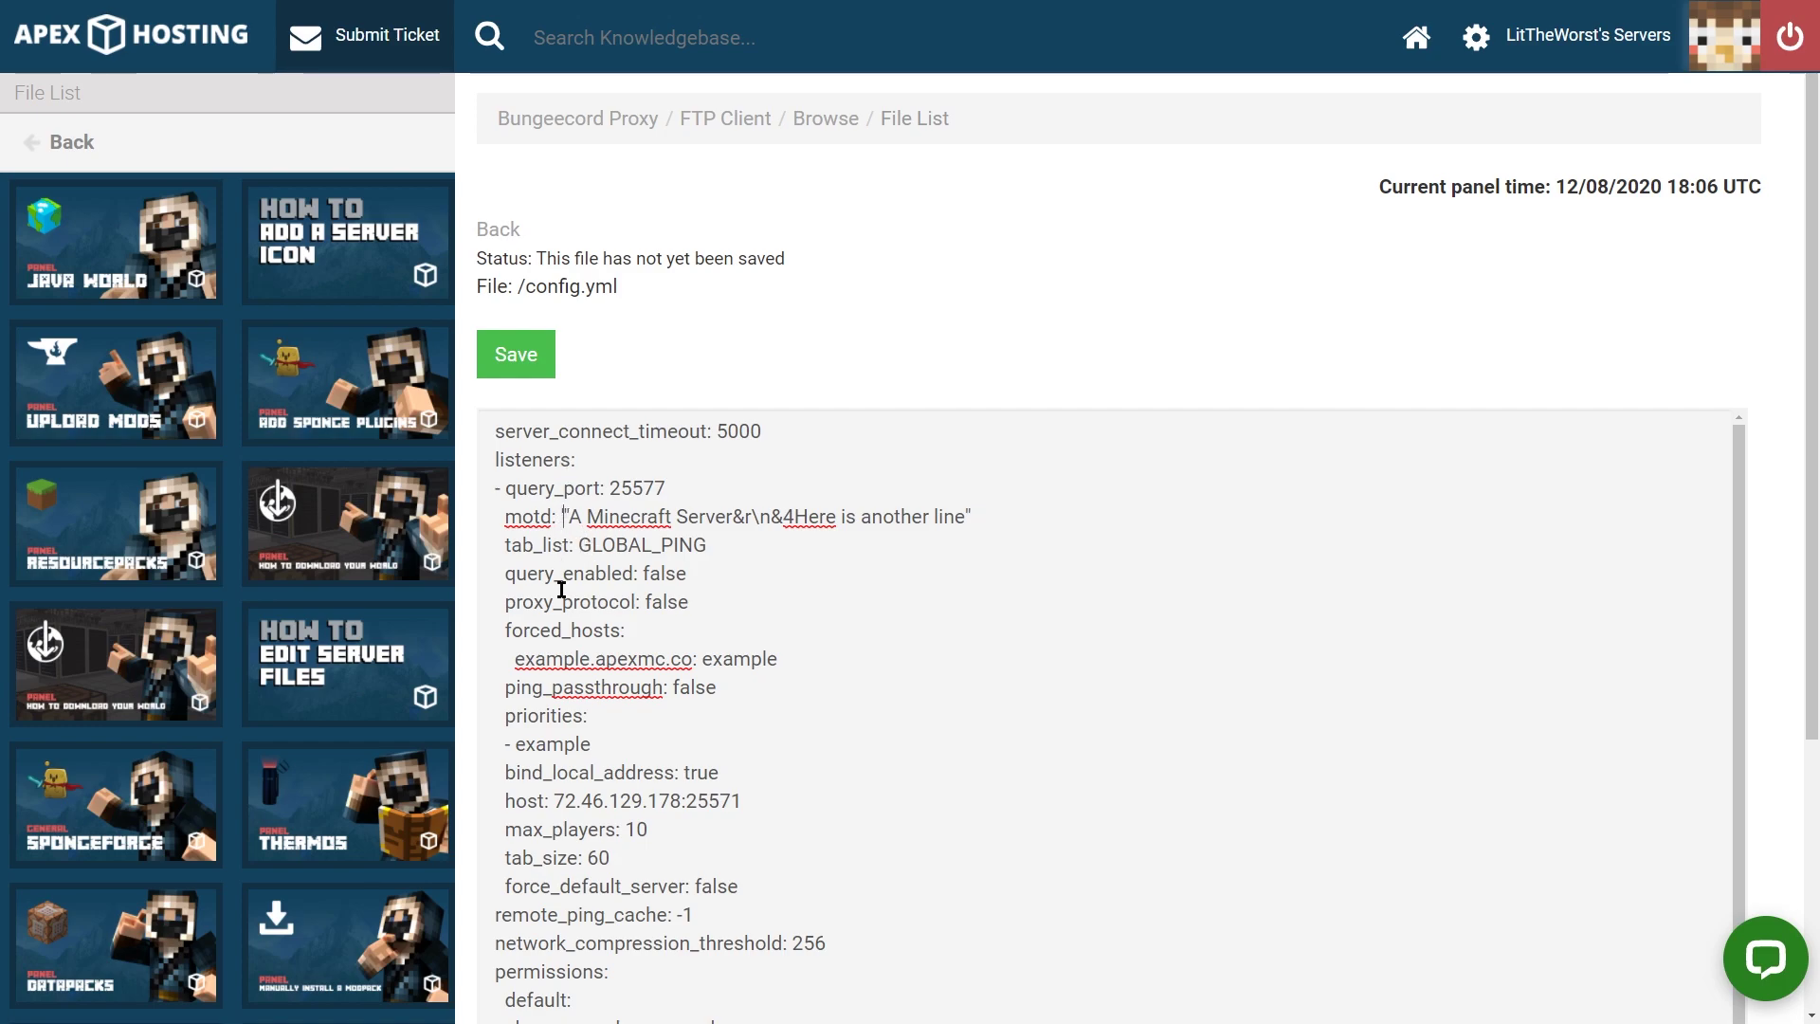
key(End)
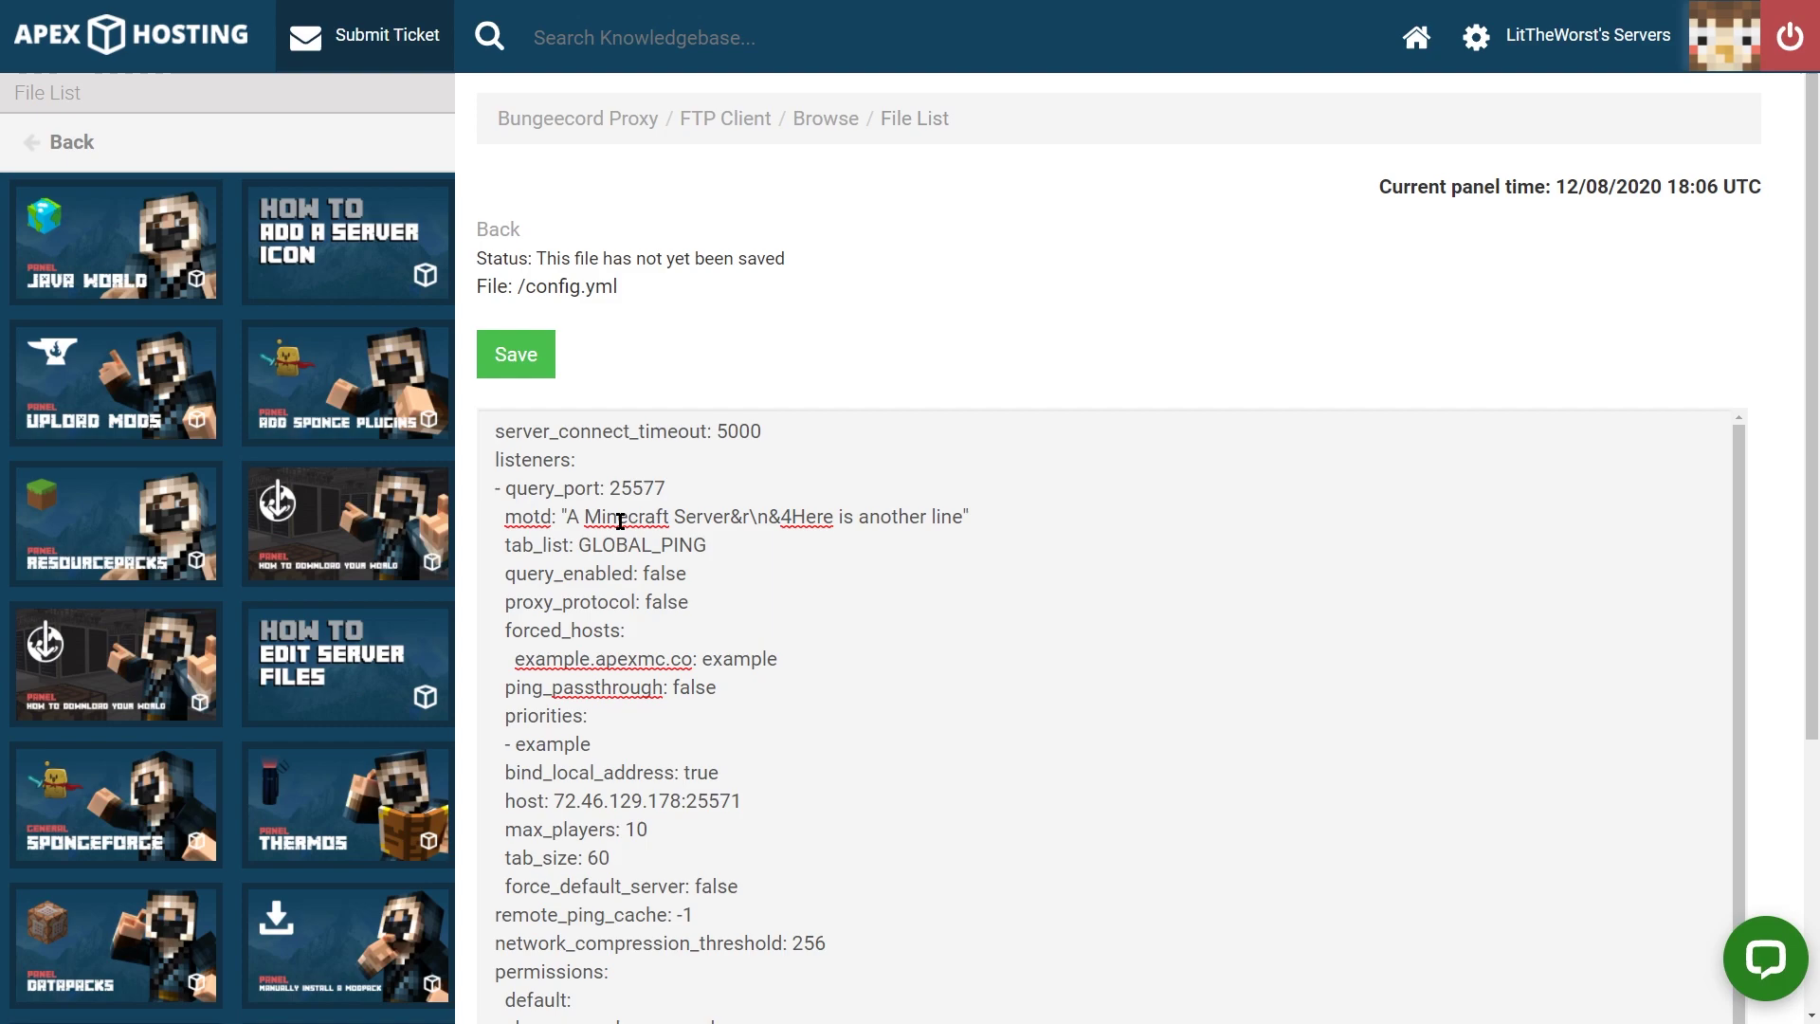
Save config.yml and return to the Bungeecord Proxy server overview
click(993, 363)
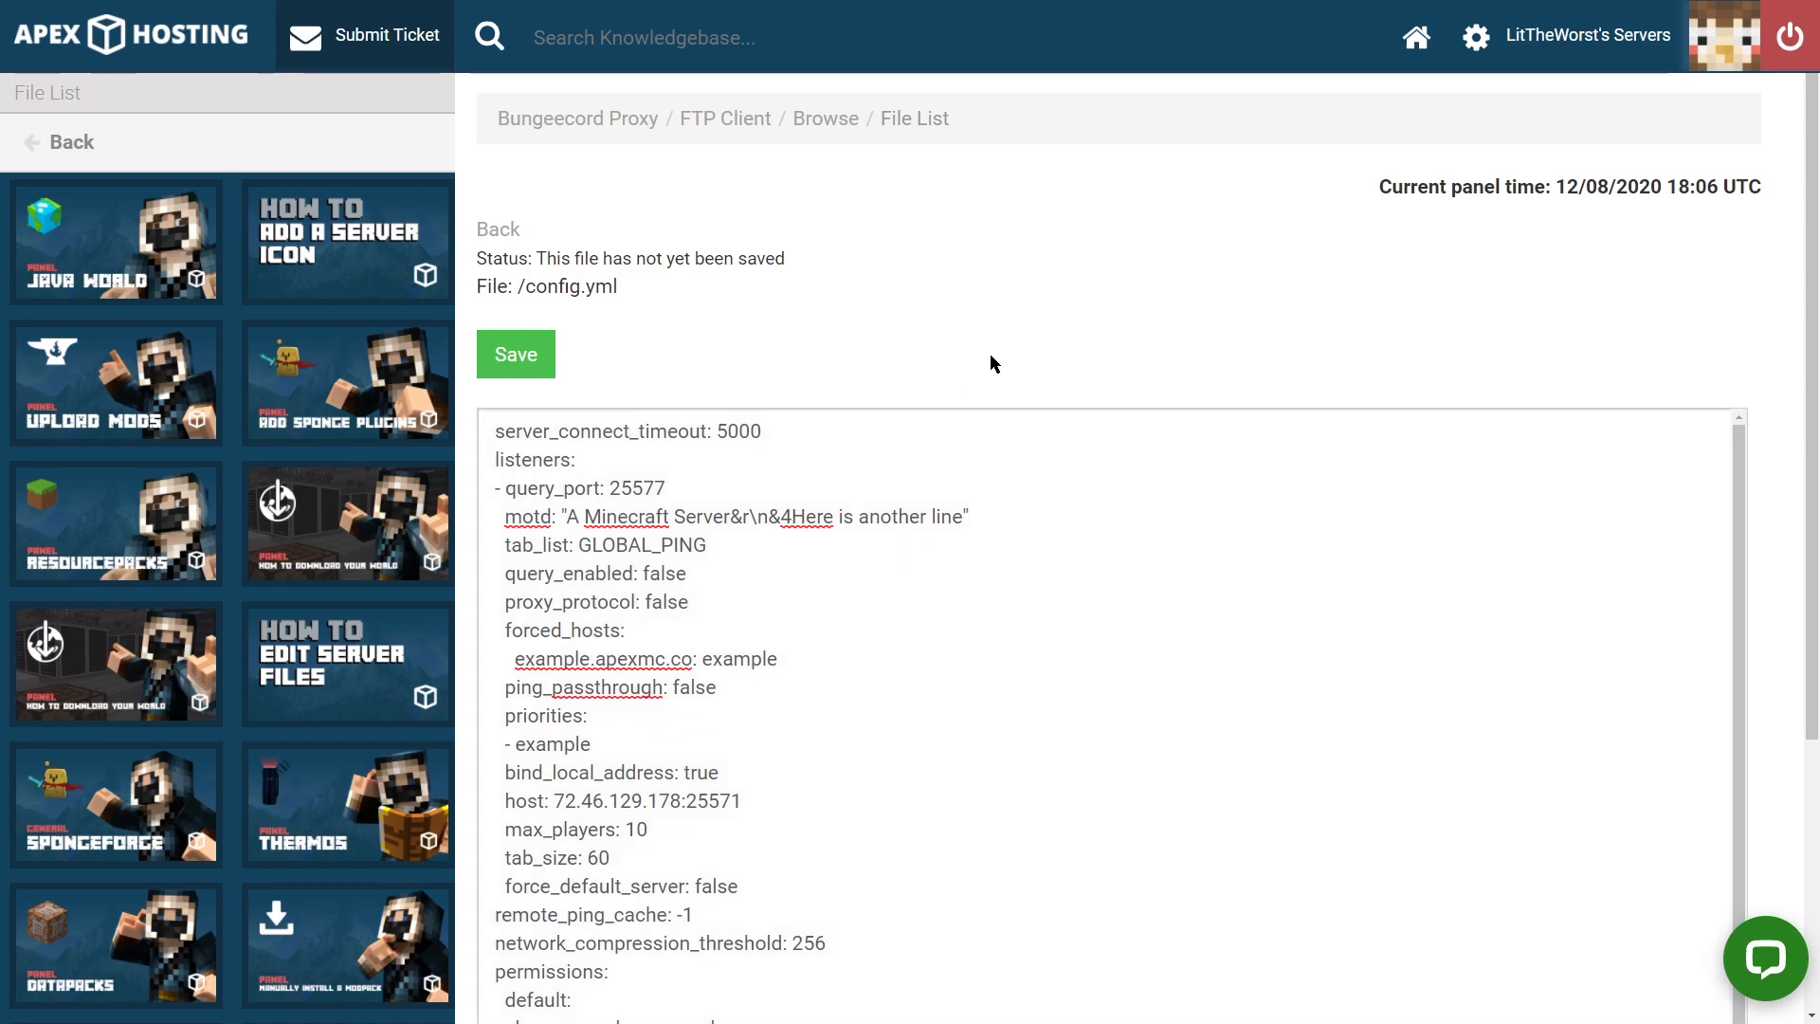
click(505, 374)
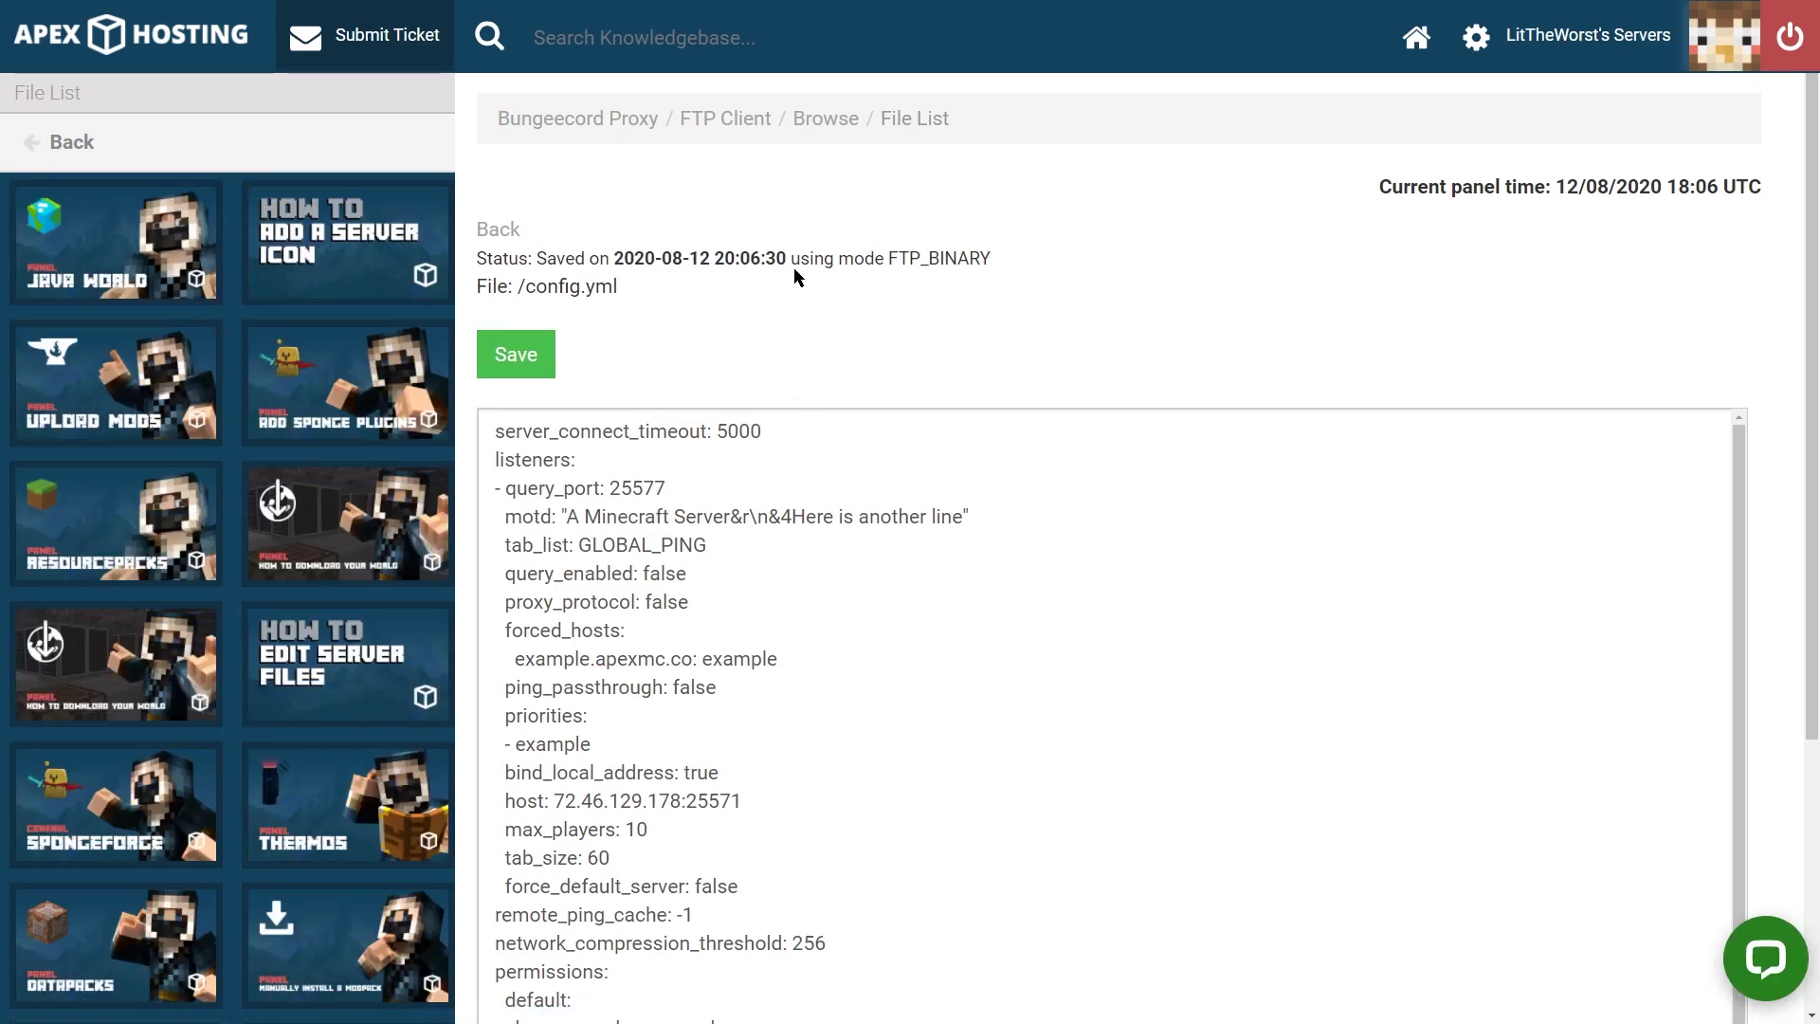
click(588, 137)
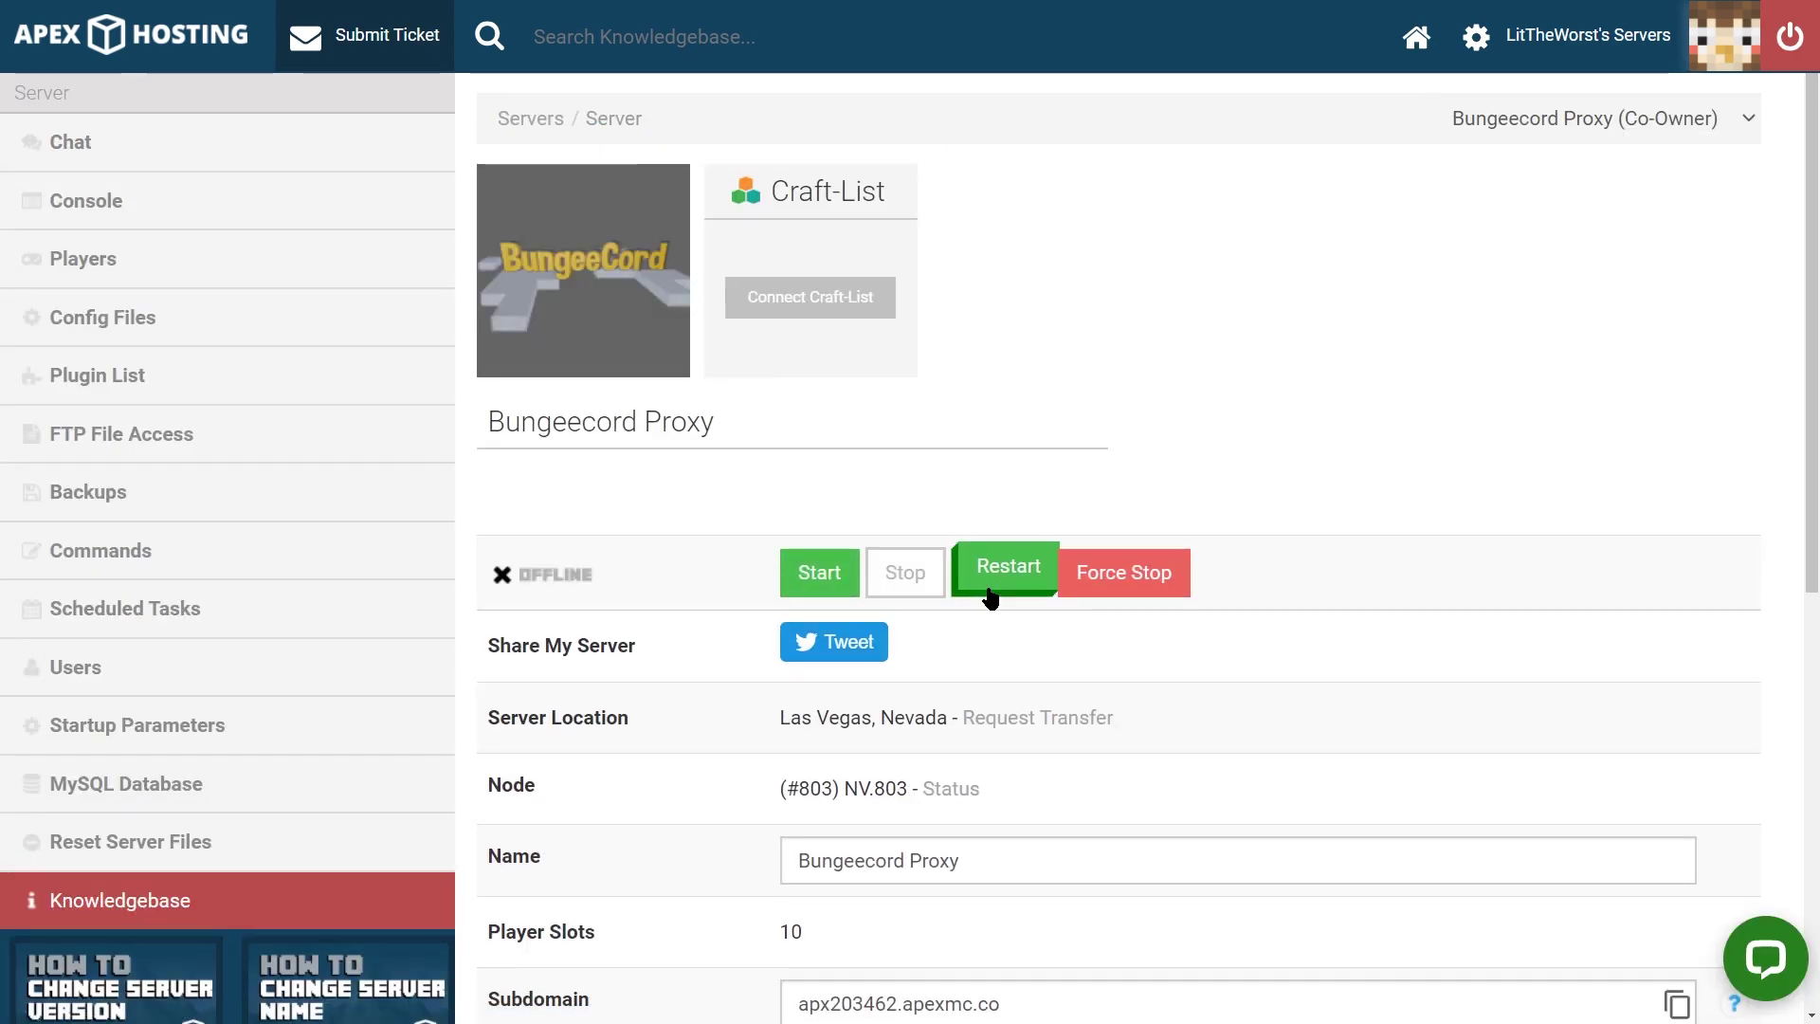
Restart the Bungeecord Proxy server to apply the new MOTD
click(990, 593)
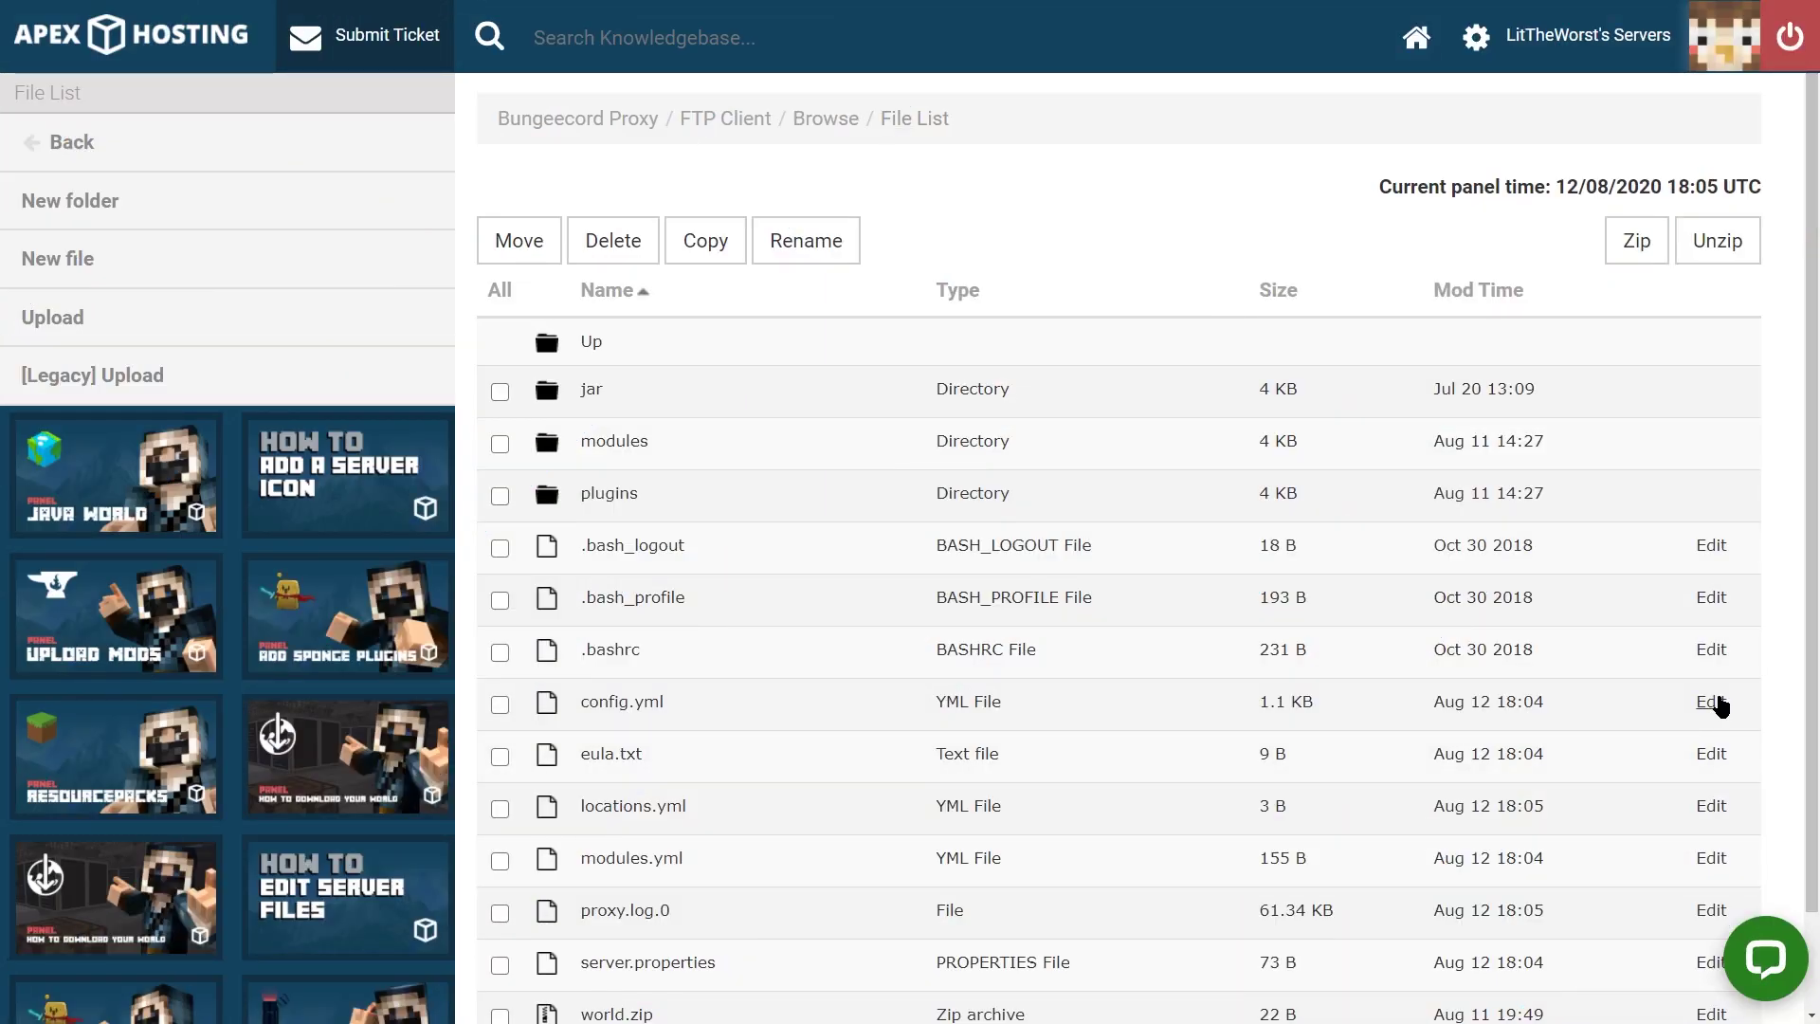
Replace the config.yml motd value with the pasted MOTD 'A Minecraft Server&r\n&4Here is another line'
click(1713, 702)
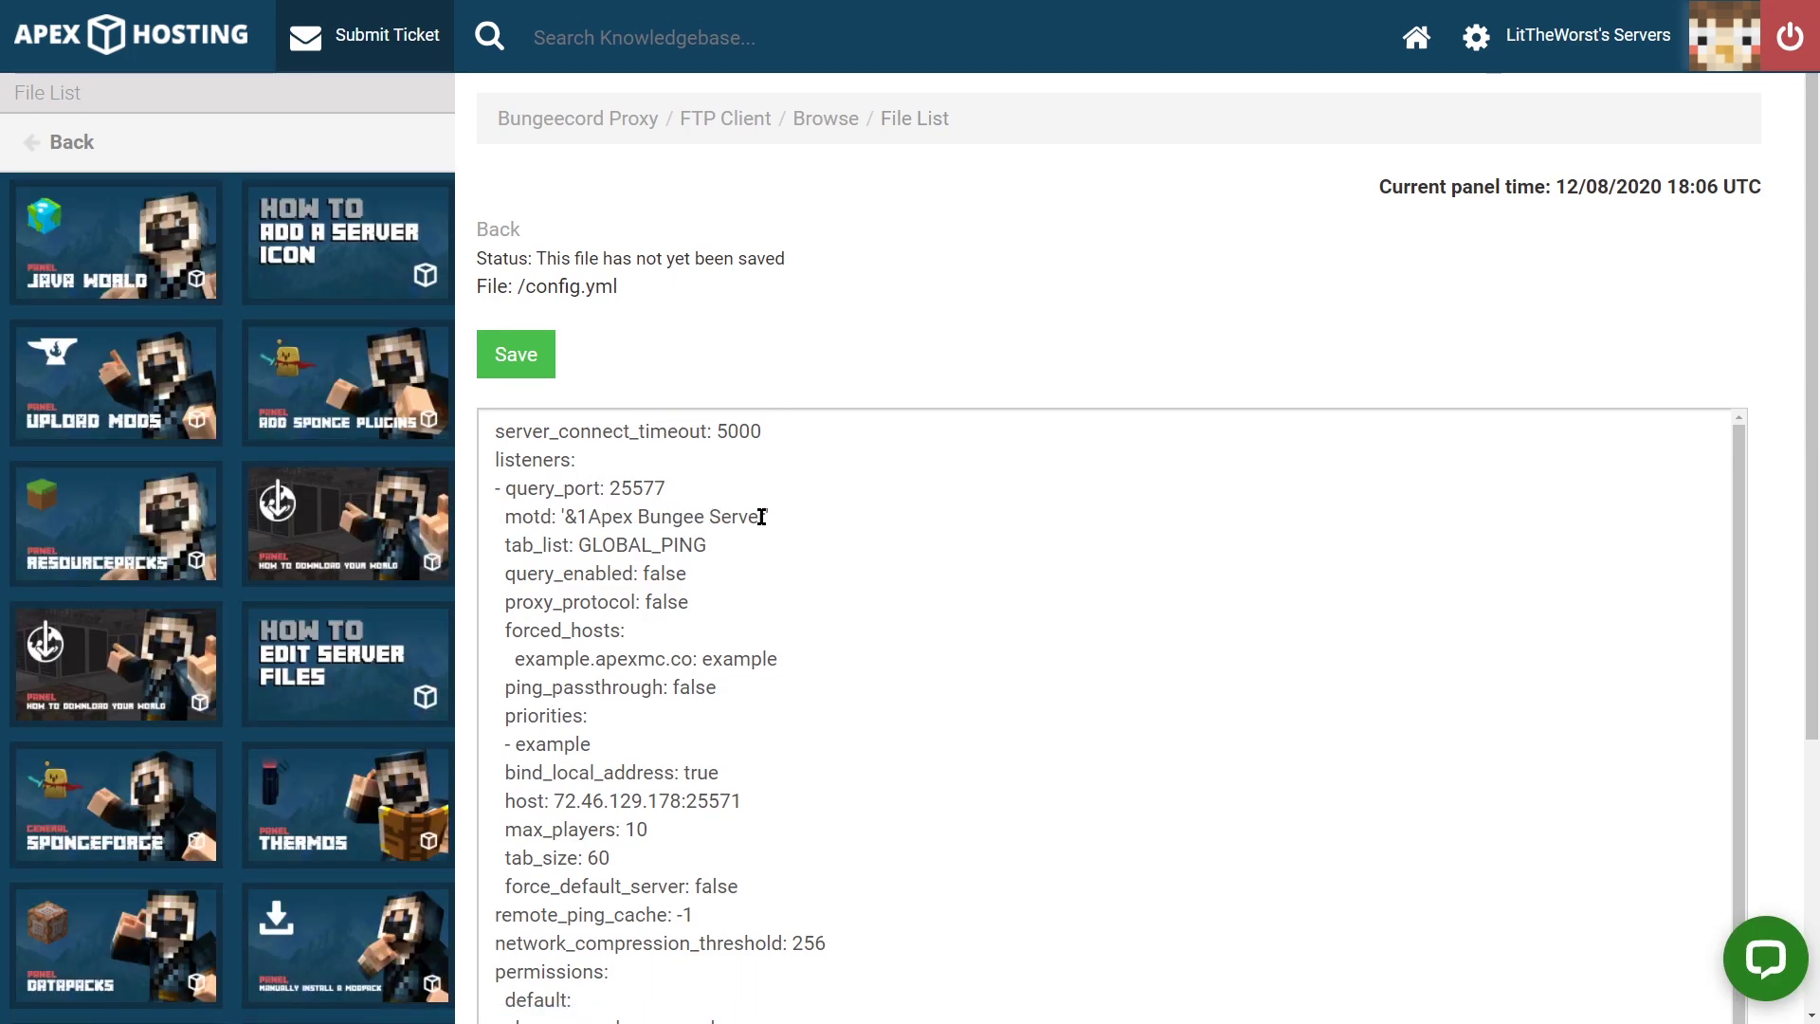
drag(789, 517, 560, 525)
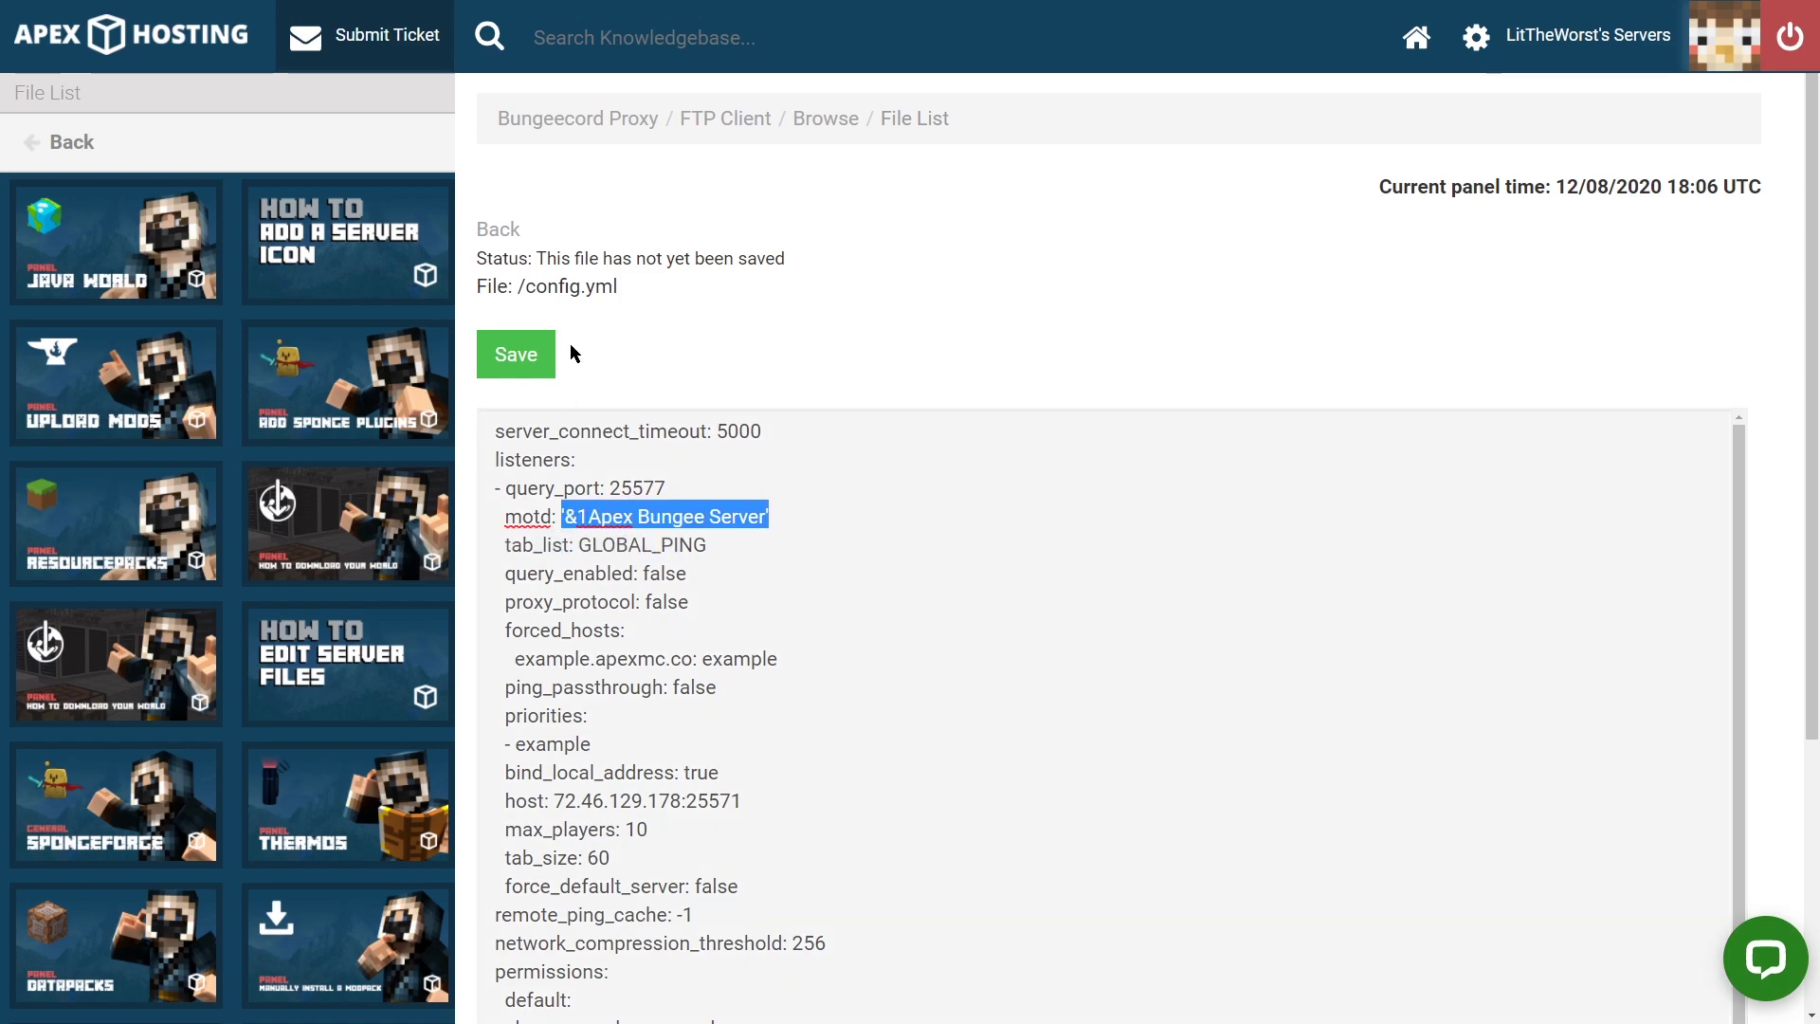
key(BackSpace)
click(513, 366)
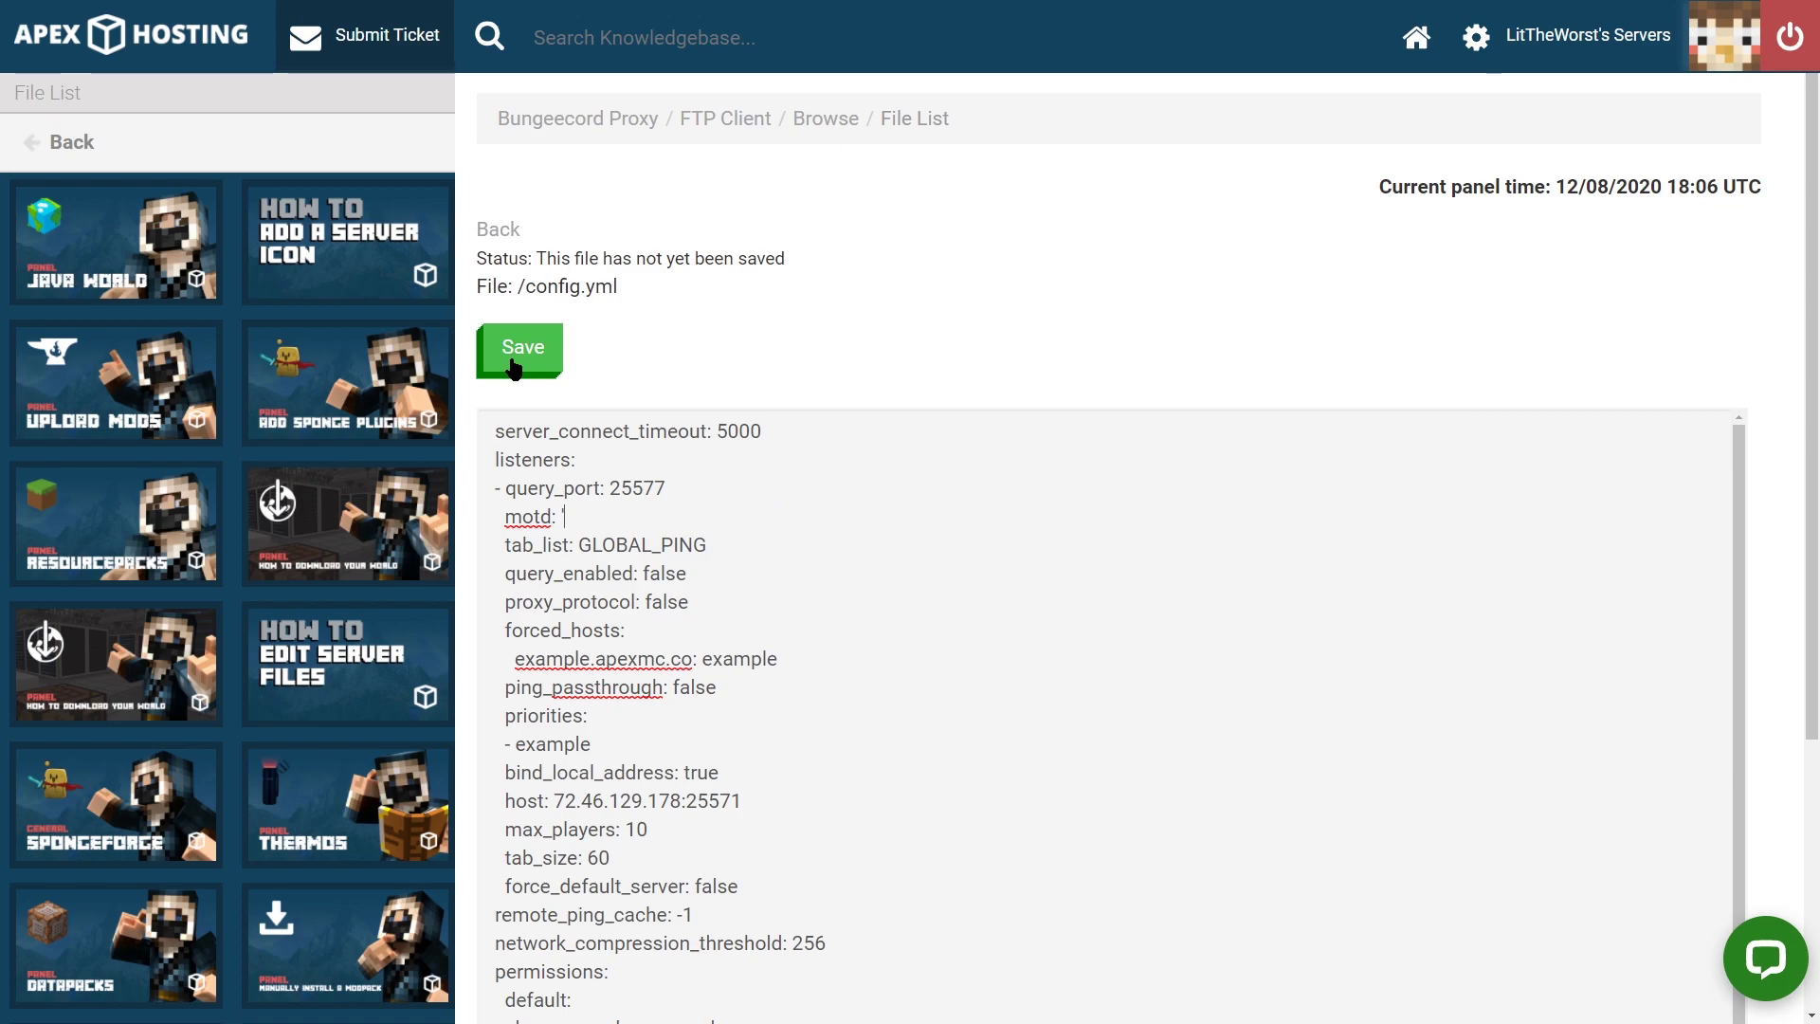
text("A Minecraft Server&r\n&4Here is another line")
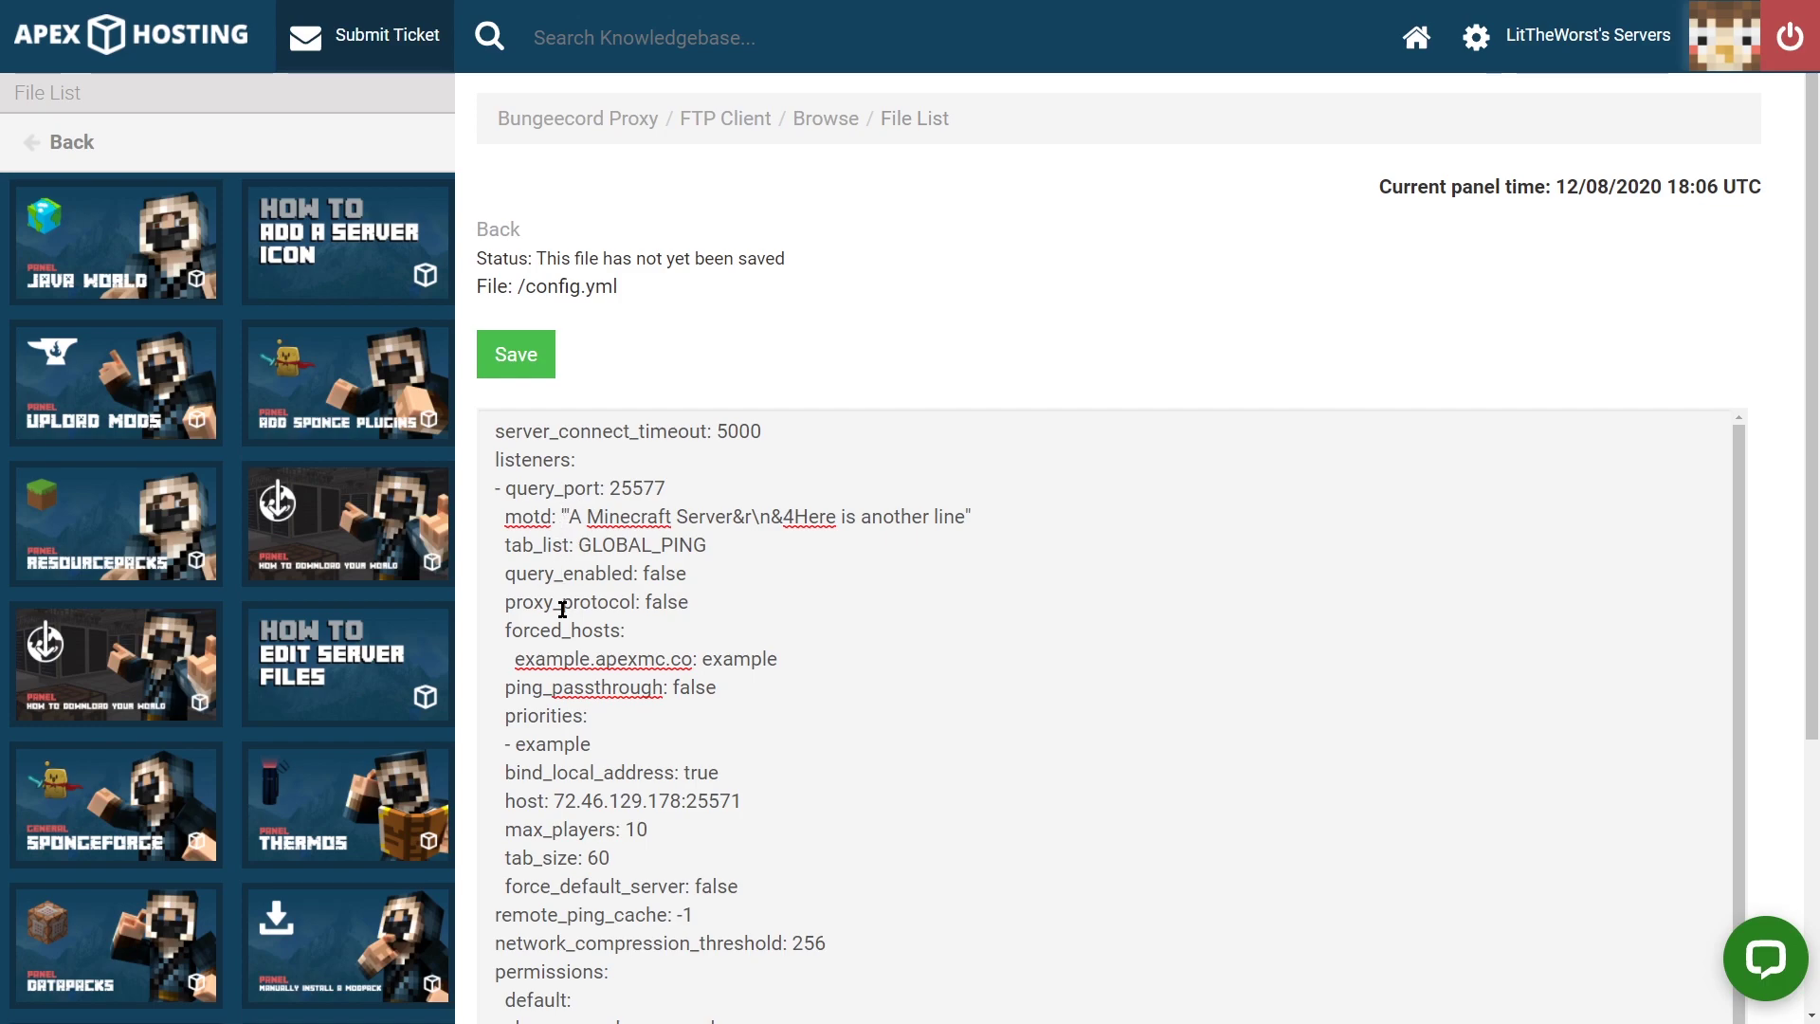
key(BackSpace)
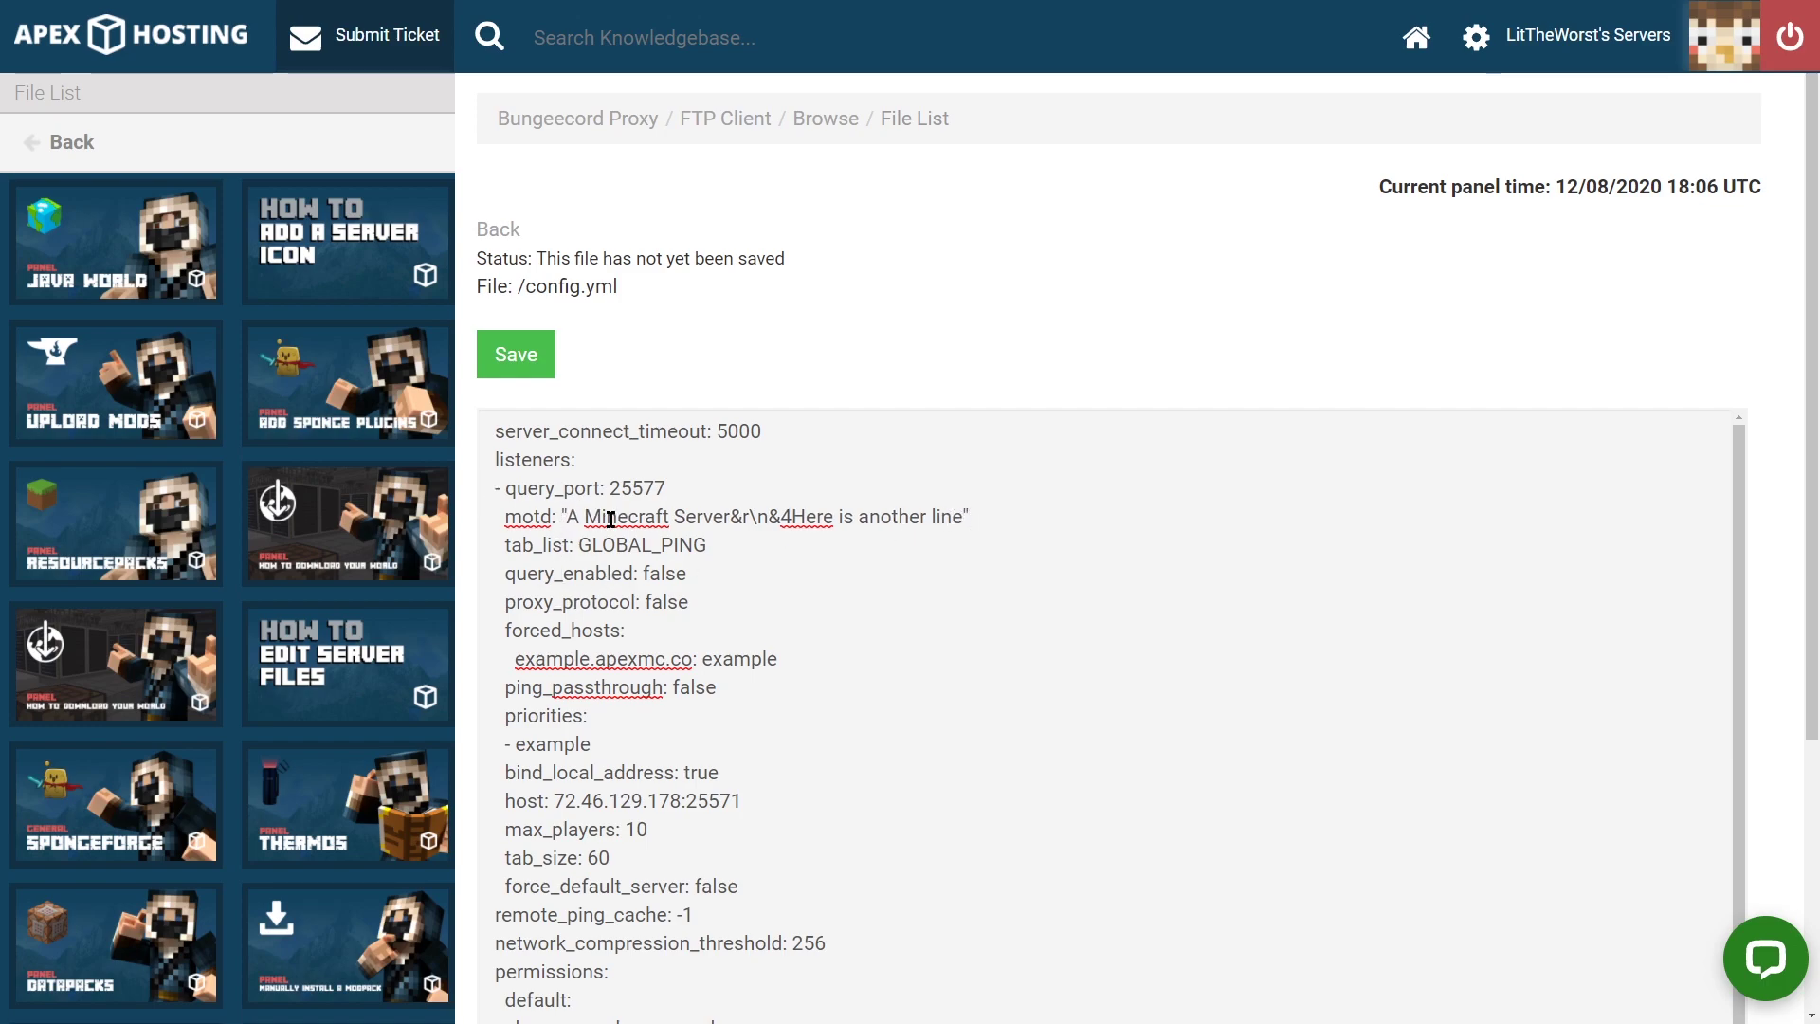
click(992, 364)
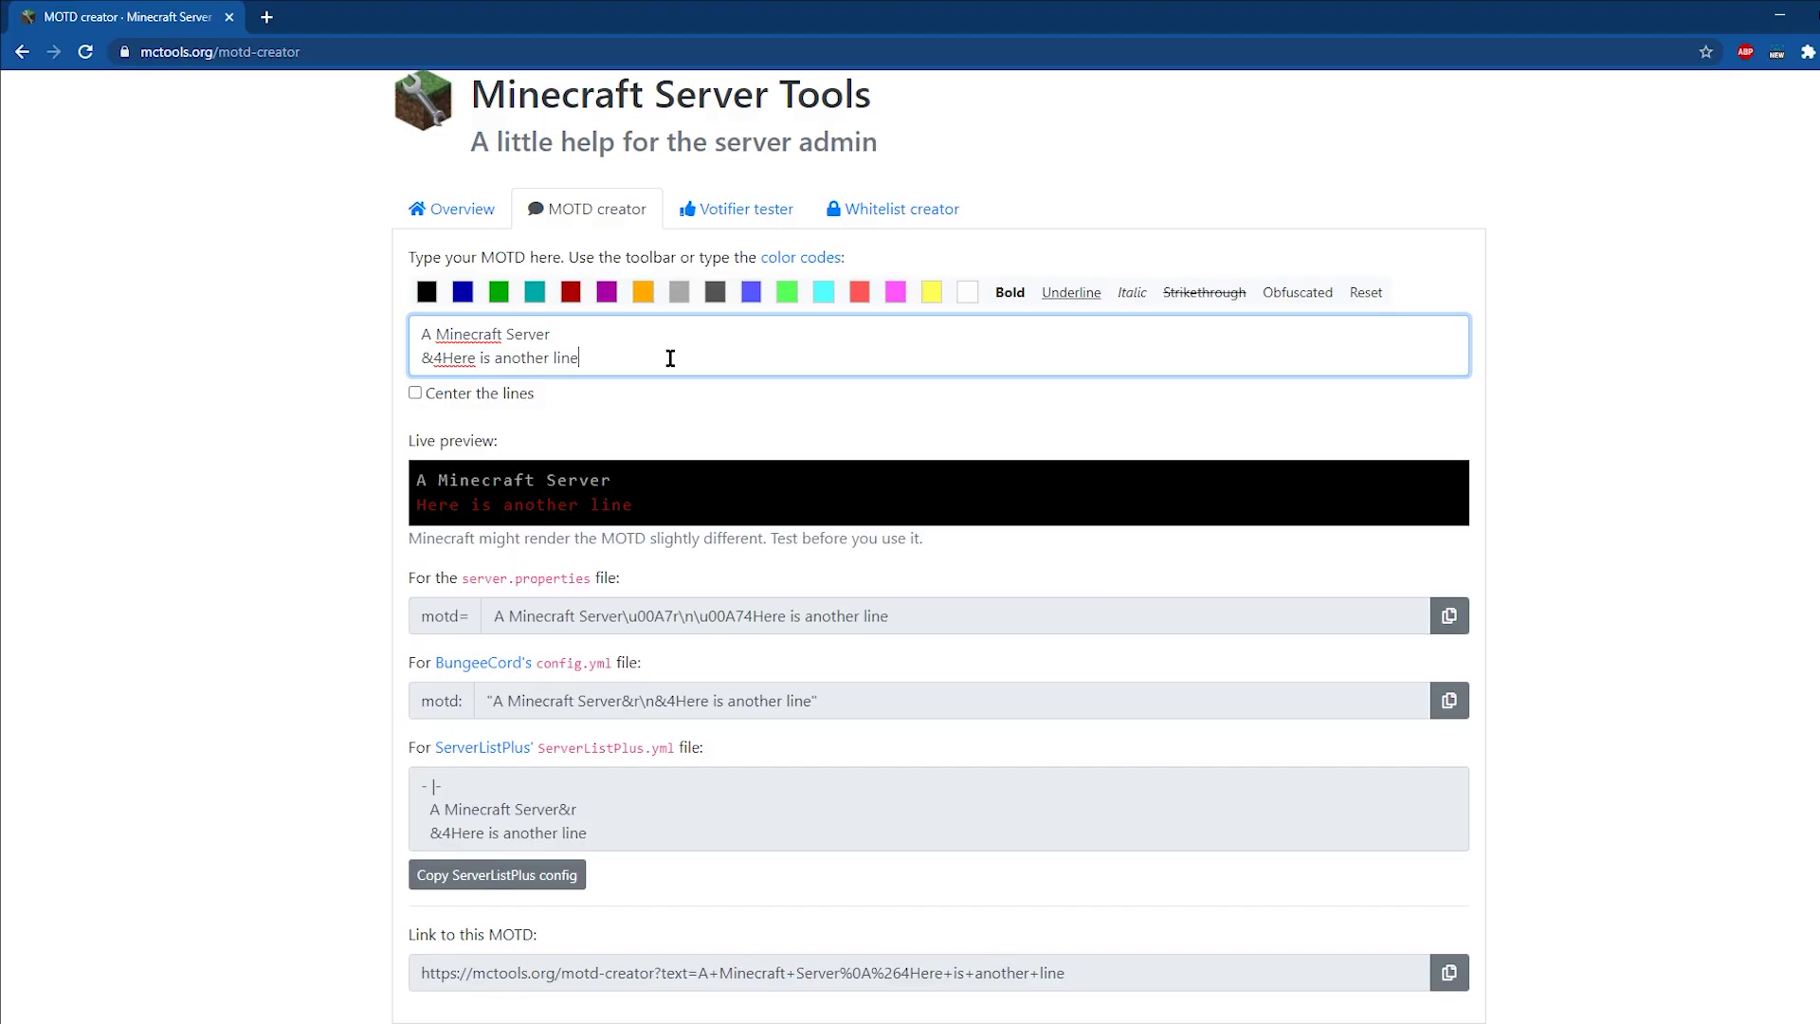
Look over the sample MOTD and the server.properties and BungeeCord config.yml captions in MCTools
drag(670, 357, 395, 332)
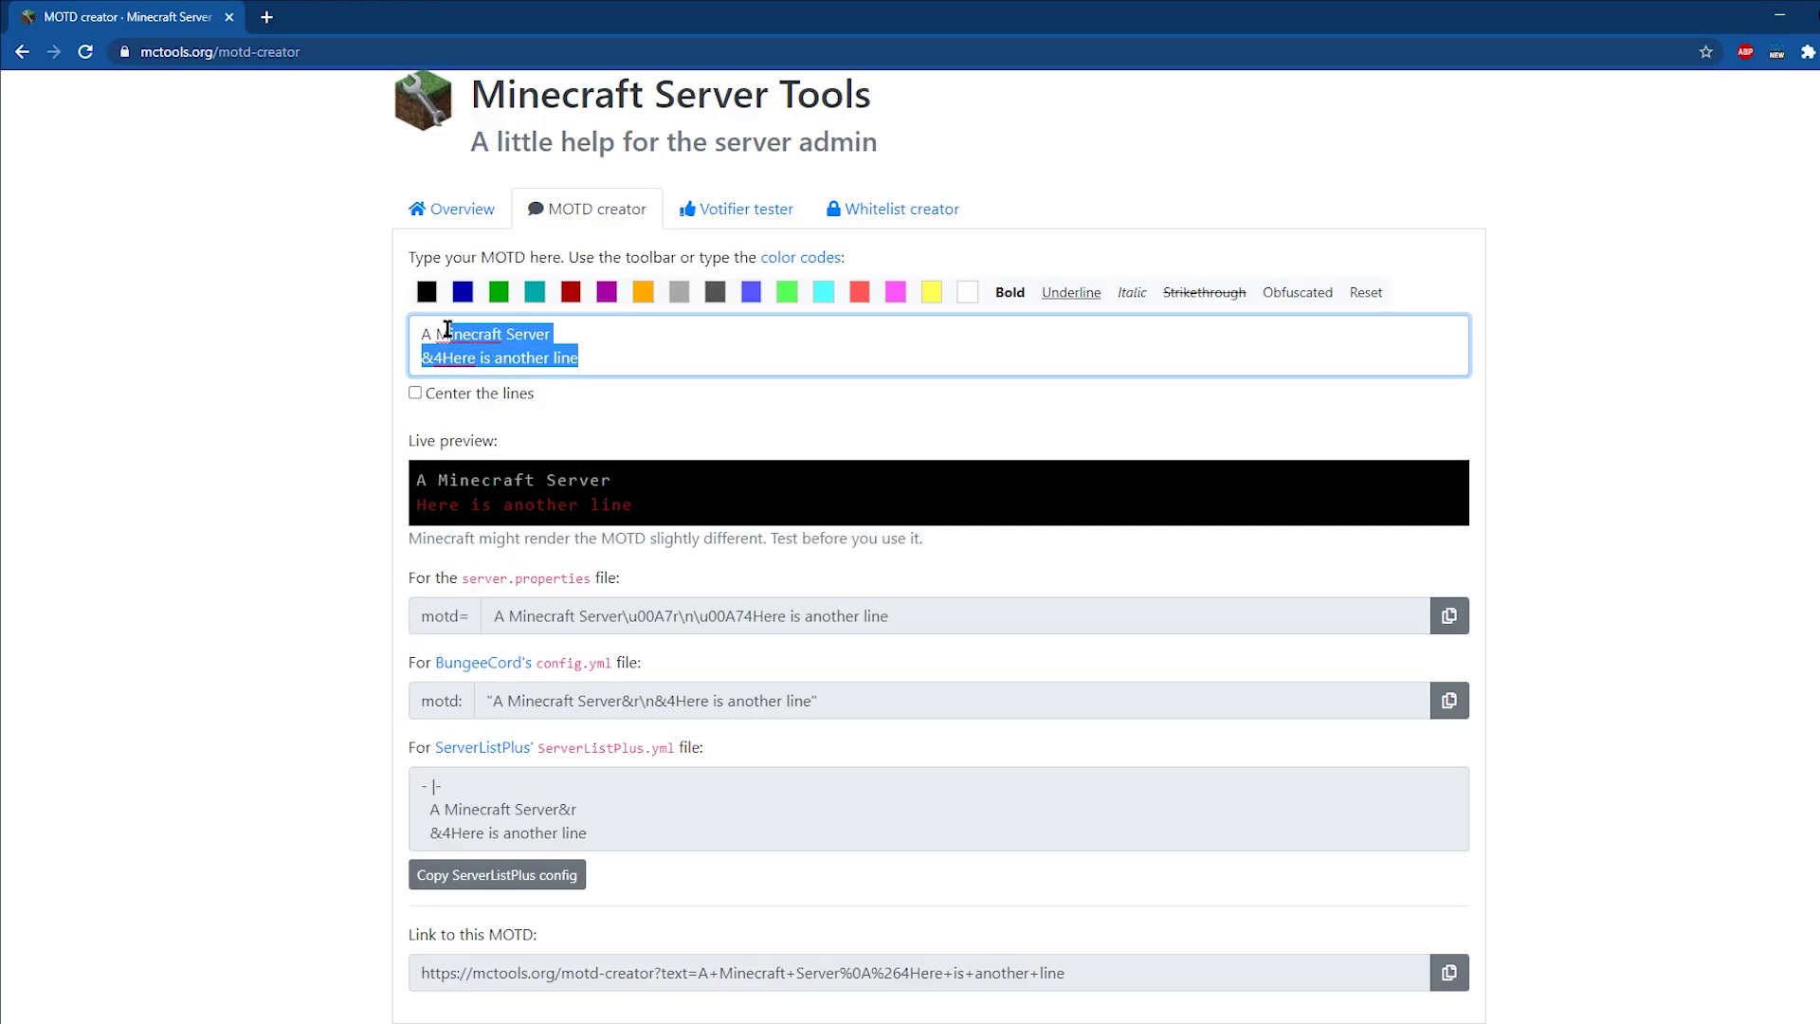
click(395, 337)
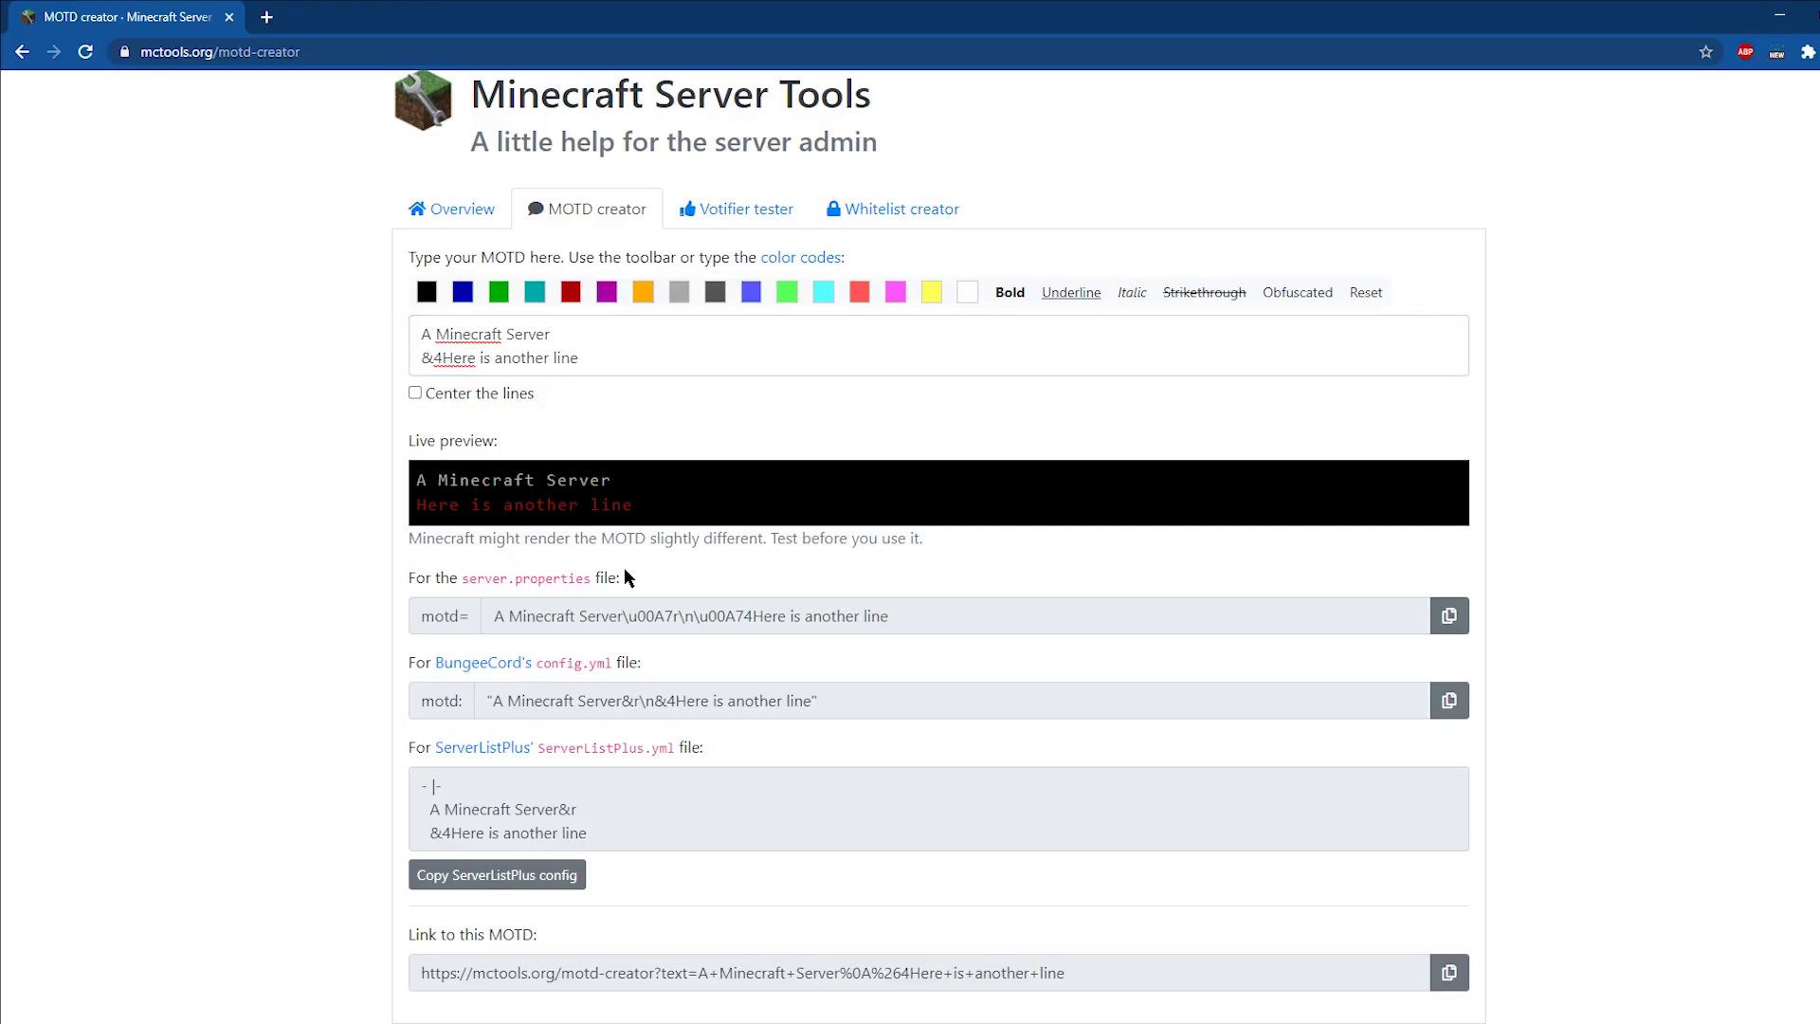
drag(633, 573, 398, 569)
click(395, 569)
drag(658, 656, 411, 654)
click(410, 653)
Copy the BungeeCord config.yml motd value to the clipboard
drag(863, 701, 457, 711)
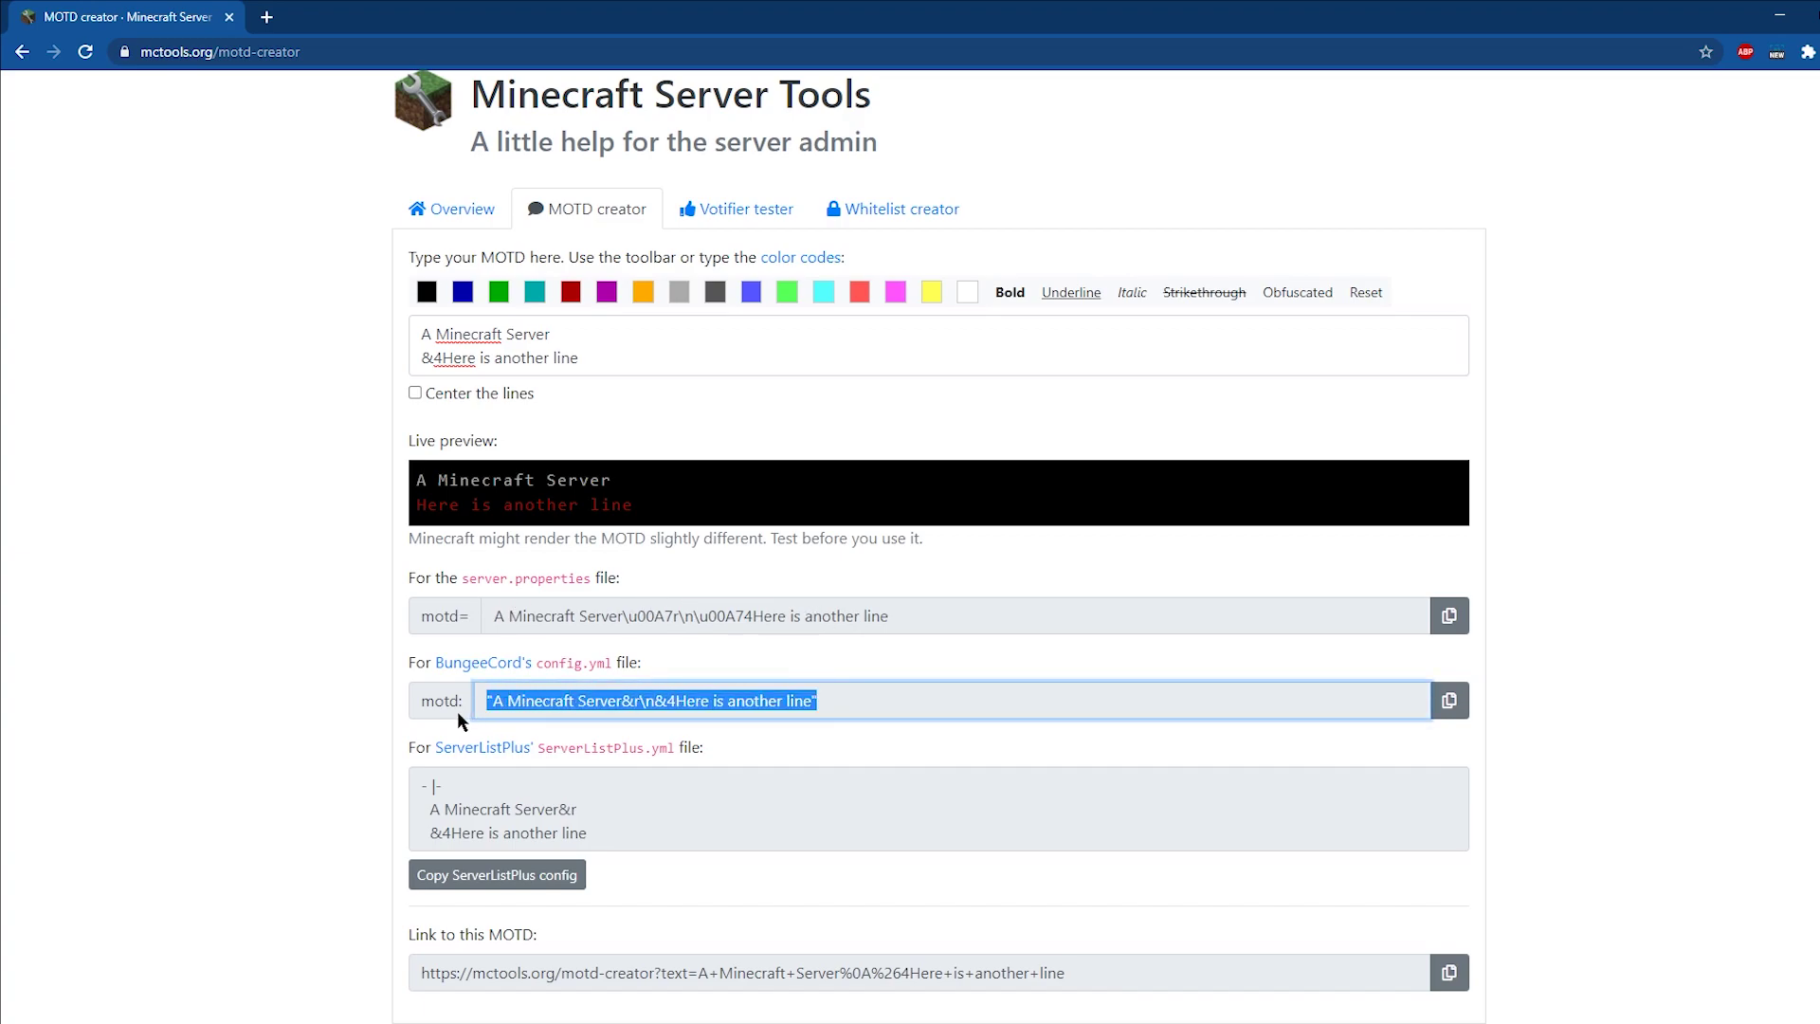
right_click(587, 691)
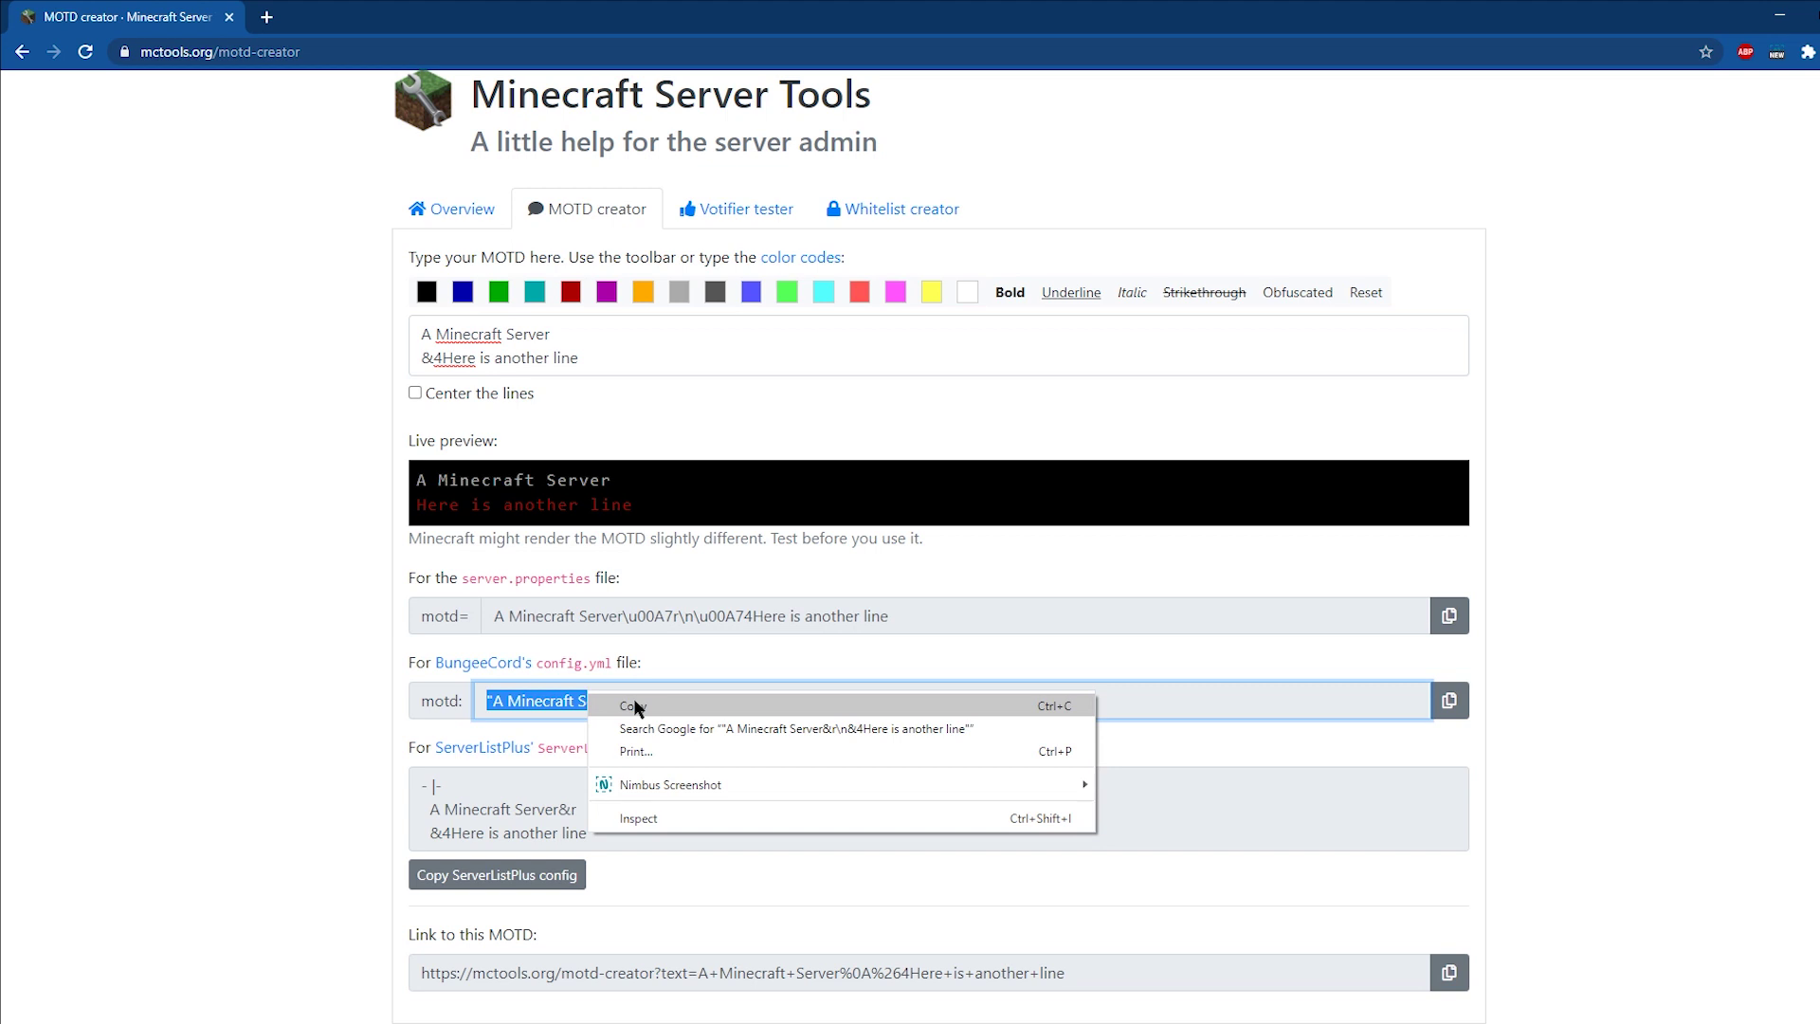
click(633, 706)
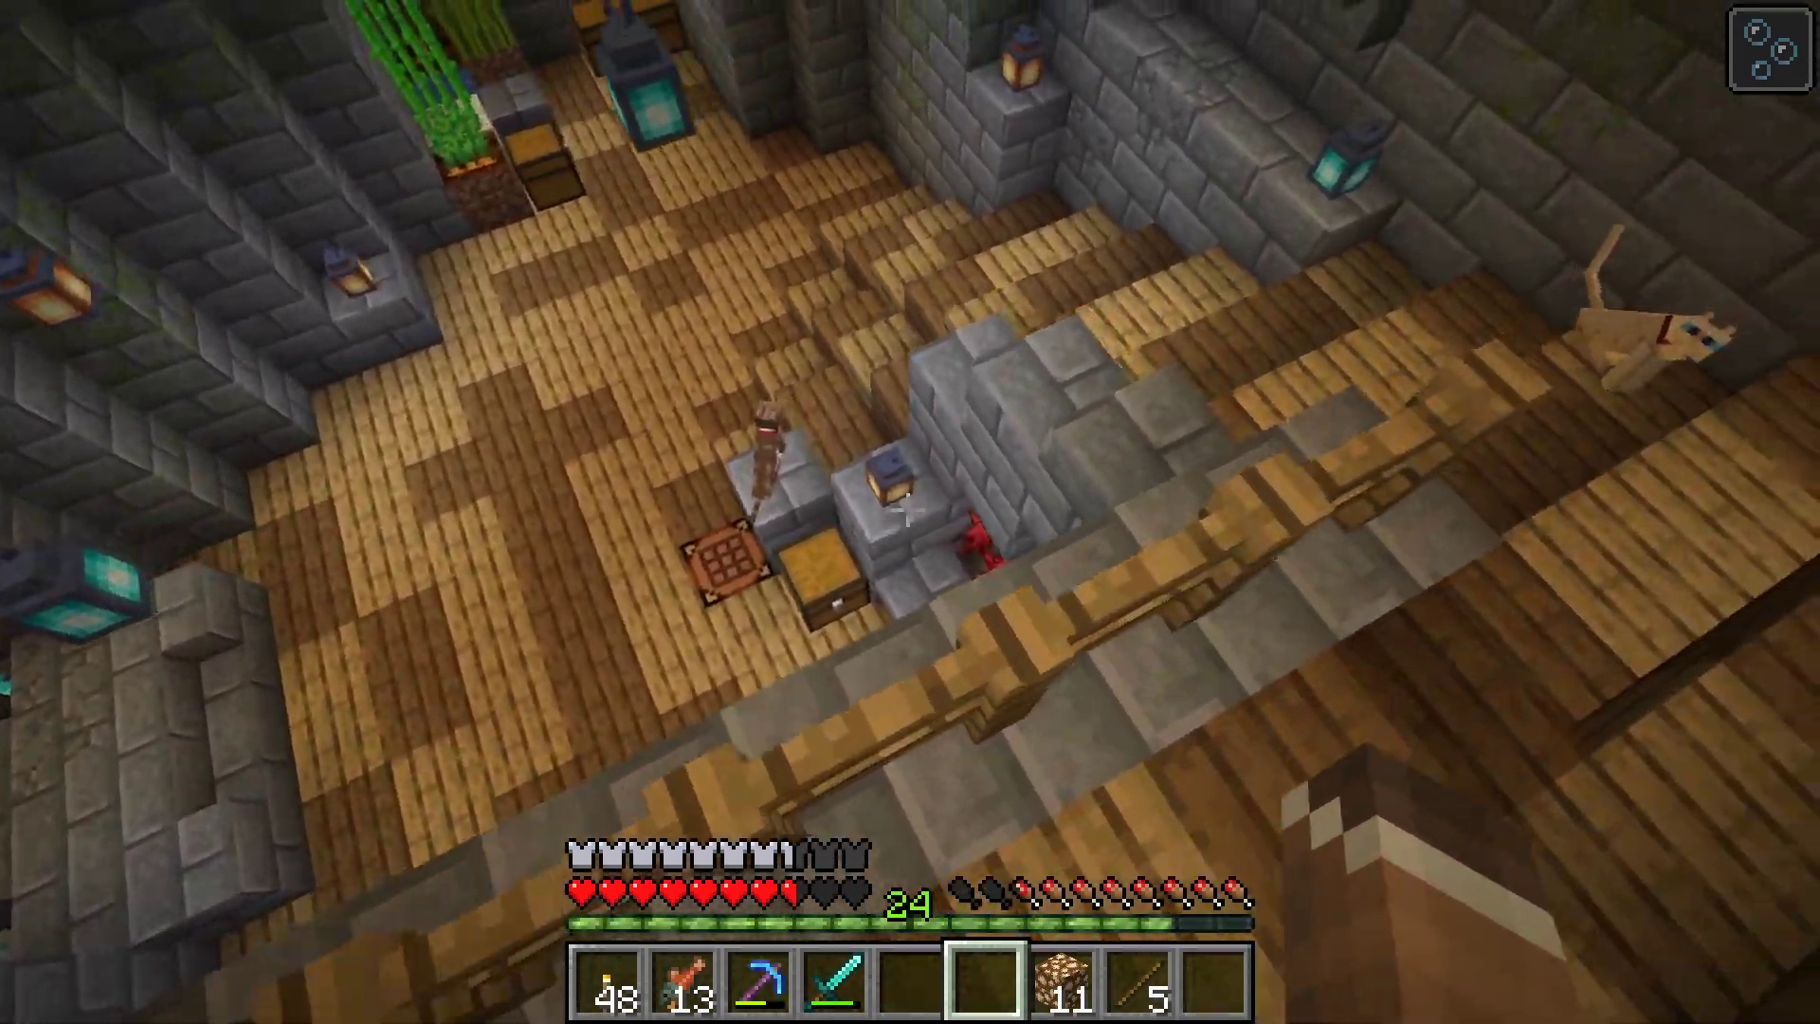
Walk down to the lower floor and up the wooden stairs past the cat
key(w)
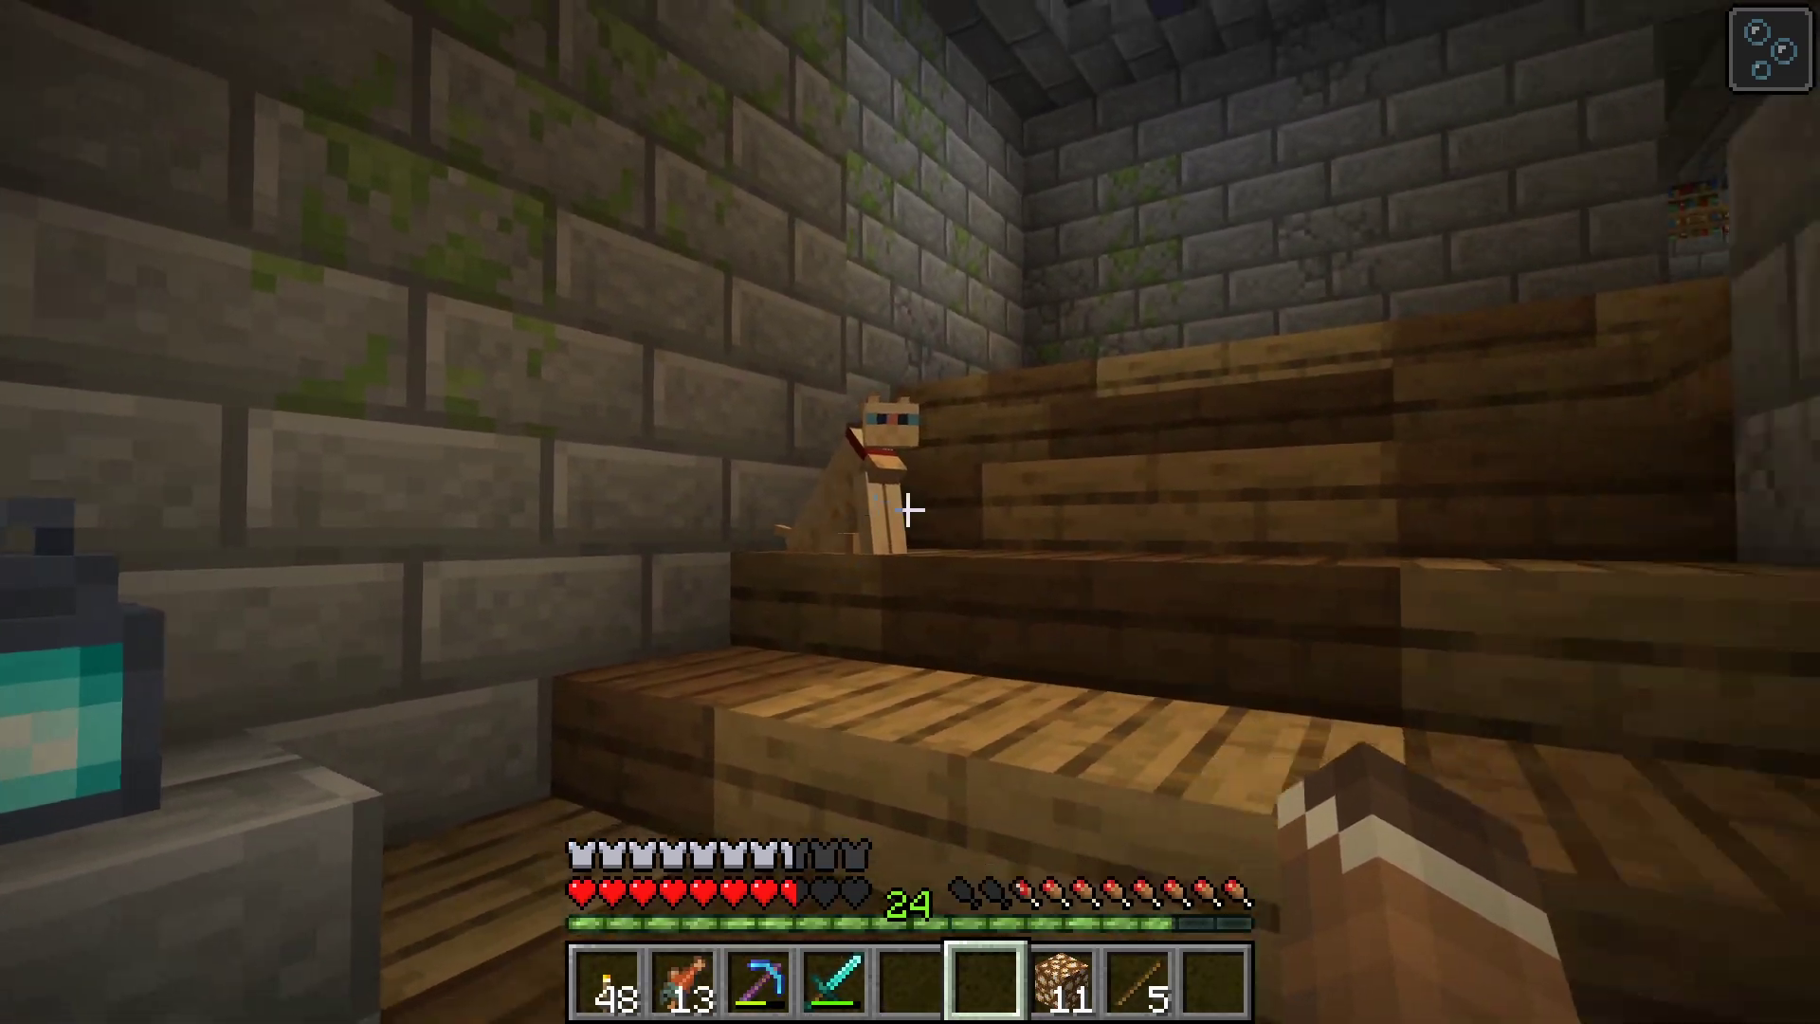
key(w)
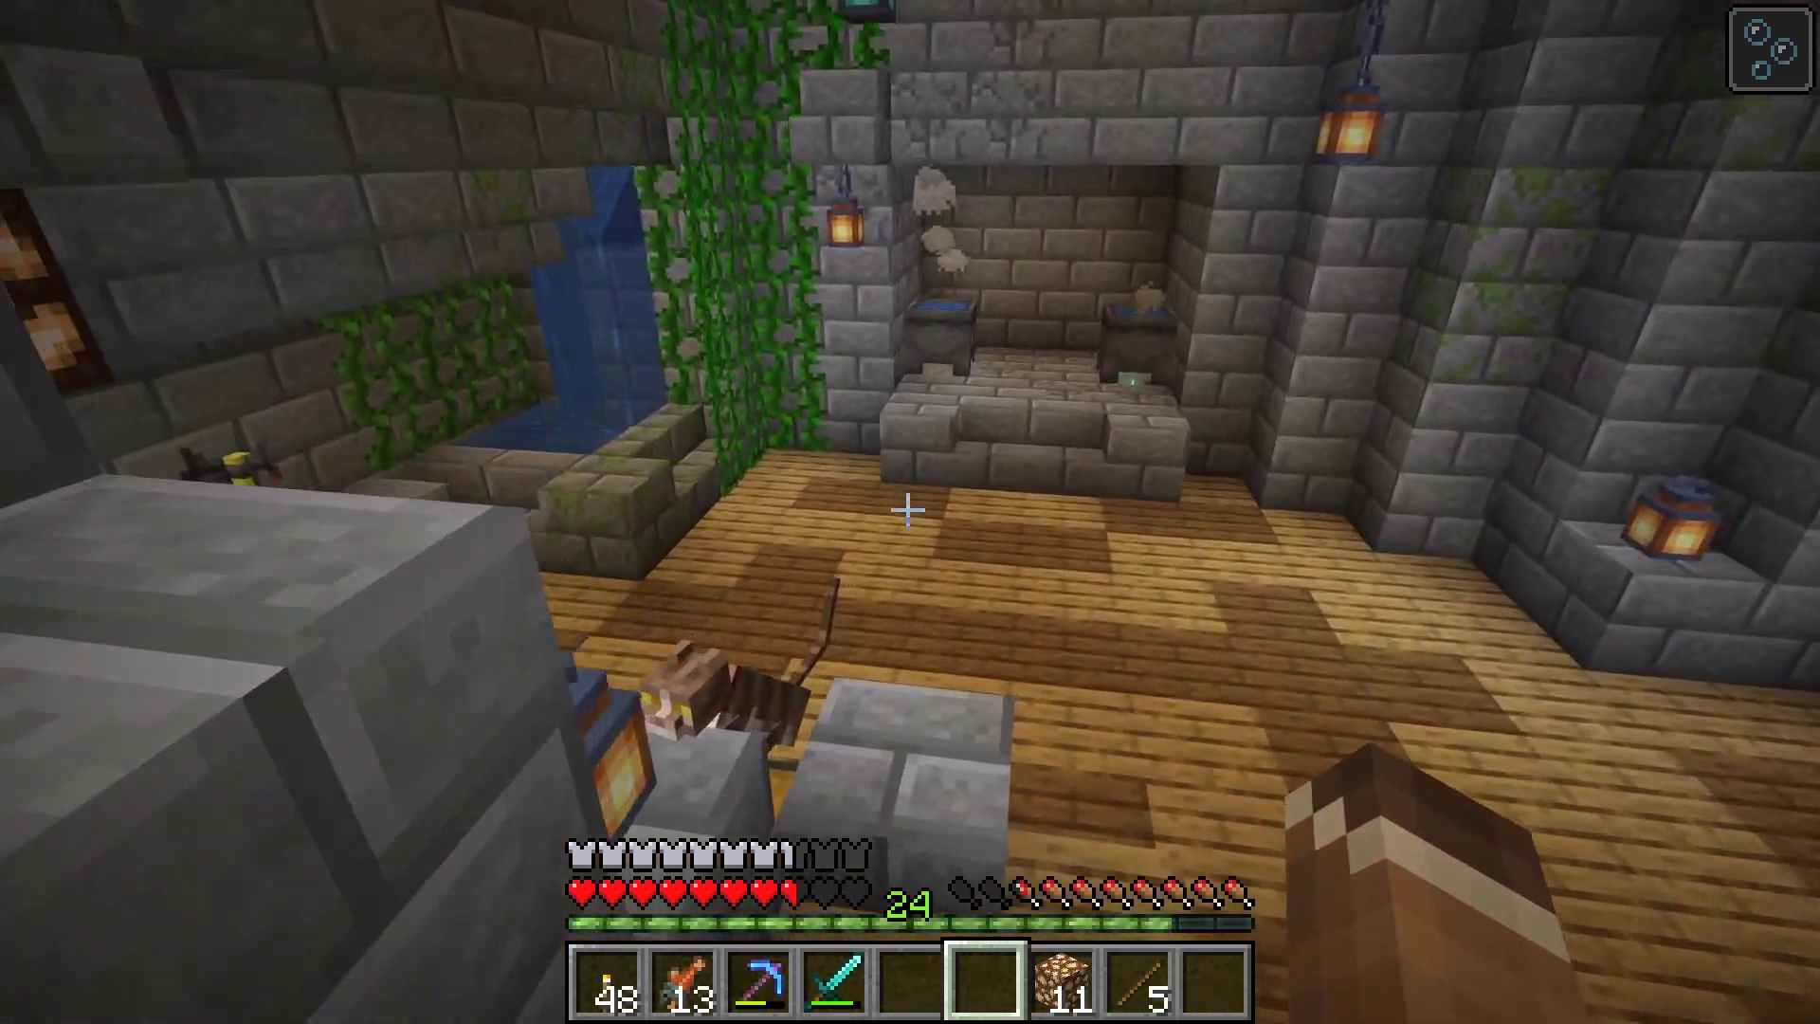